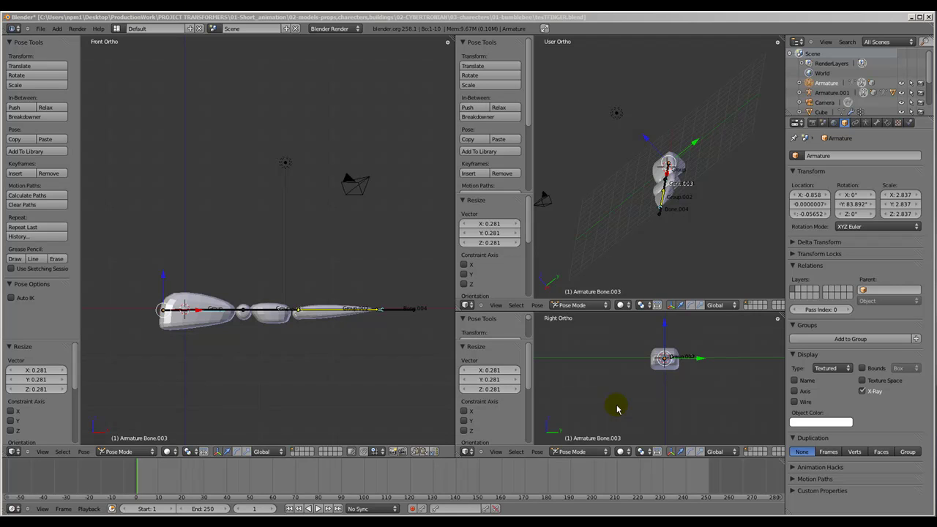
Start scaling the pose bones to test how the finger bends.
drag(304, 314, 277, 314)
click(277, 313)
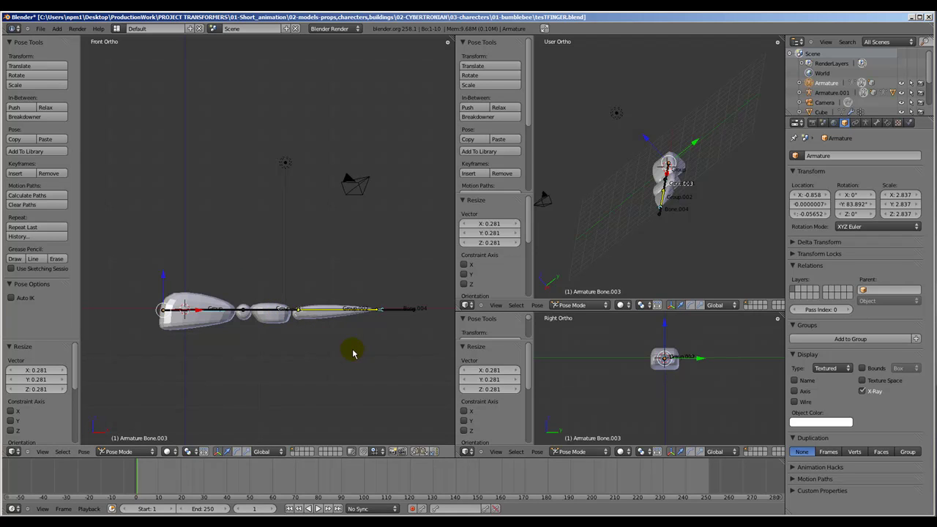
key(s)
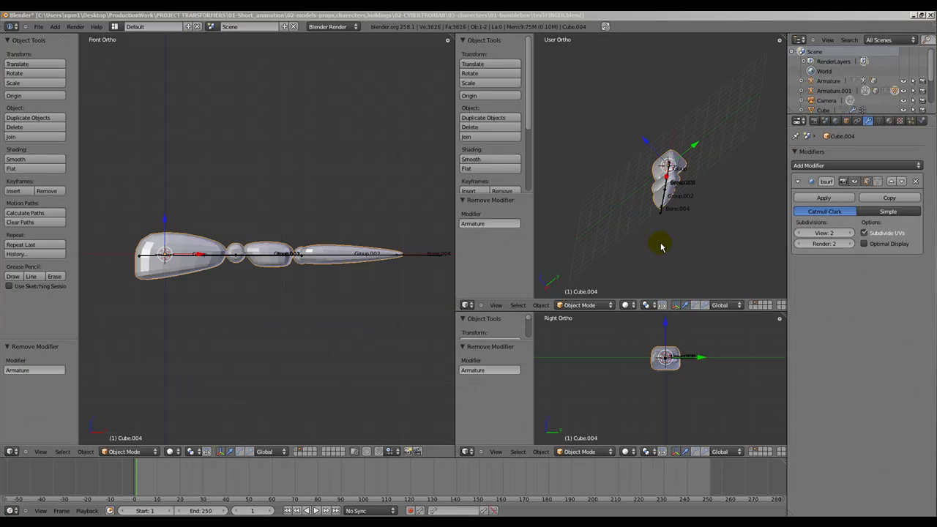
Select finger mesh Cube.004 plus Armature.001's Bone.003 and bring up the Set Parent To menu.
right_click(342, 258)
key(ctrl+Tab)
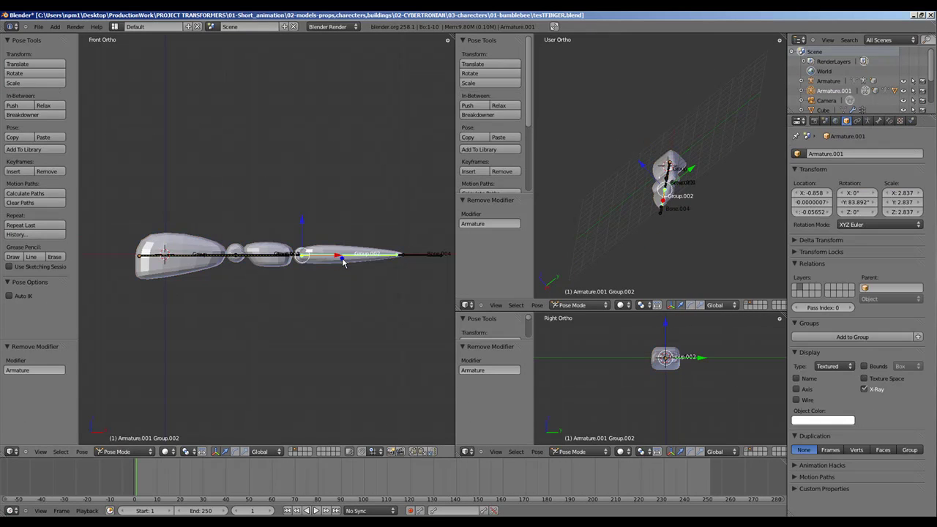
key(ctrl+Tab)
right_click(341, 263)
key(Tab)
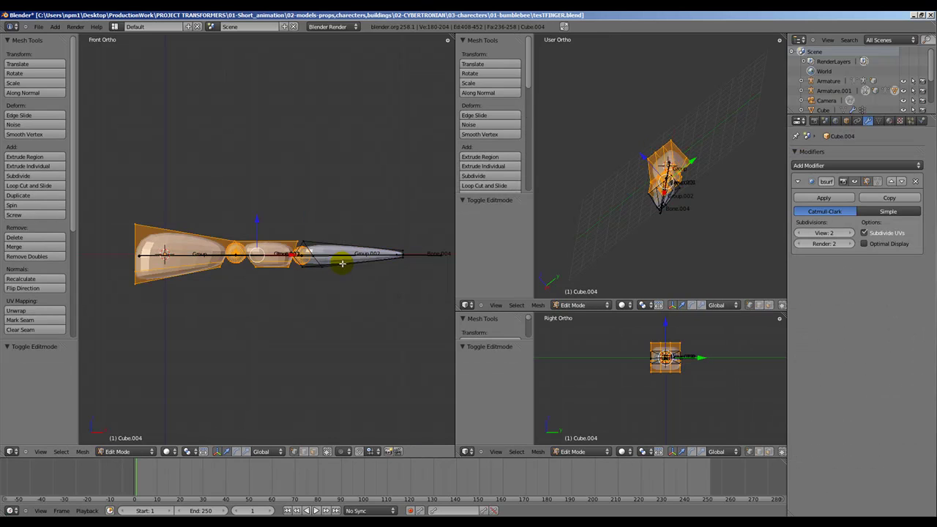
key(Tab)
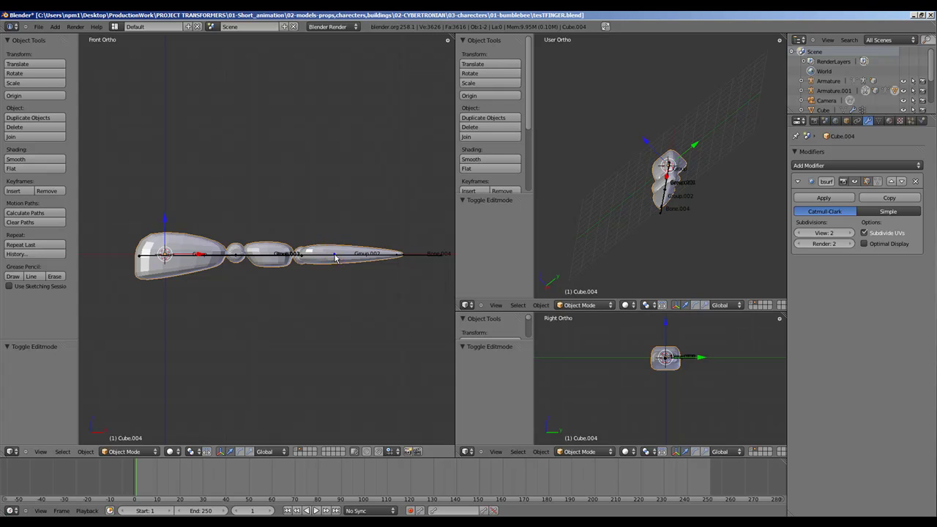
right_click(336, 258)
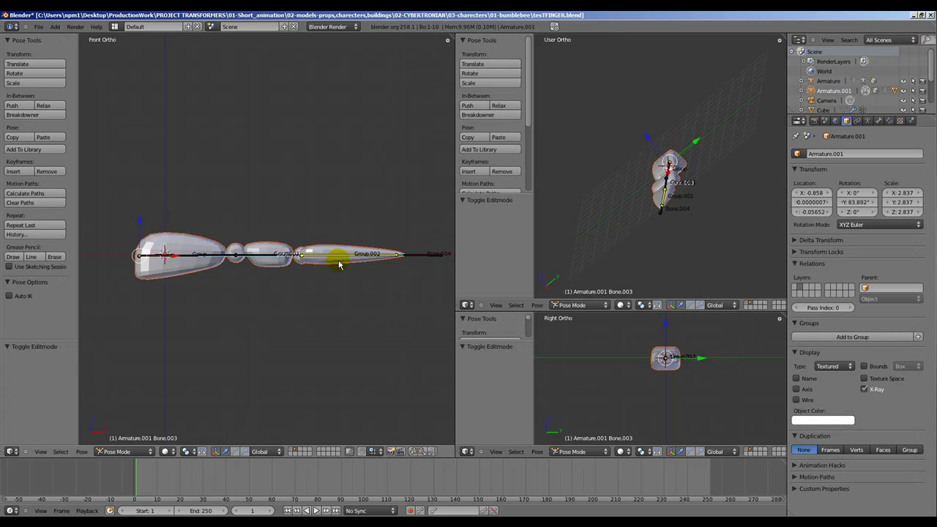
key(ctrl+p)
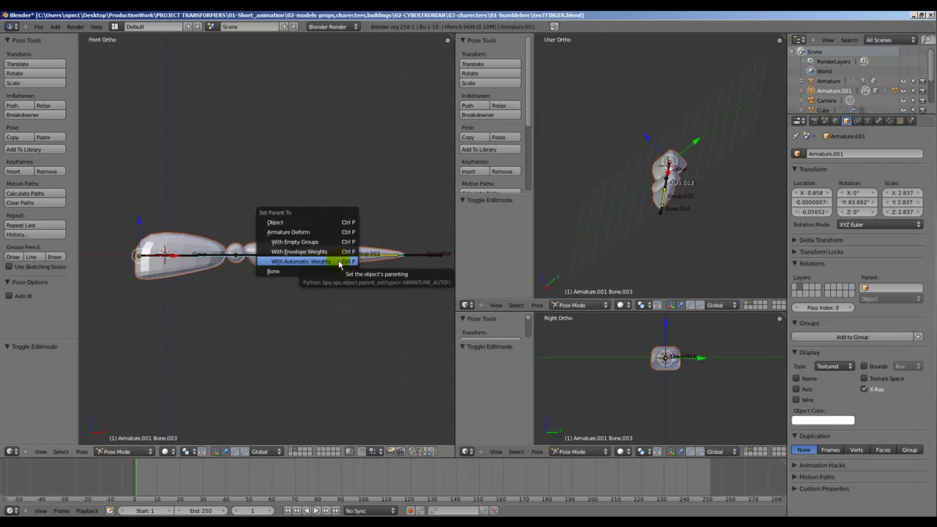
Parent the mesh With Automatic Weights, then scale the bones twice to curl and straighten the finger.
click(339, 262)
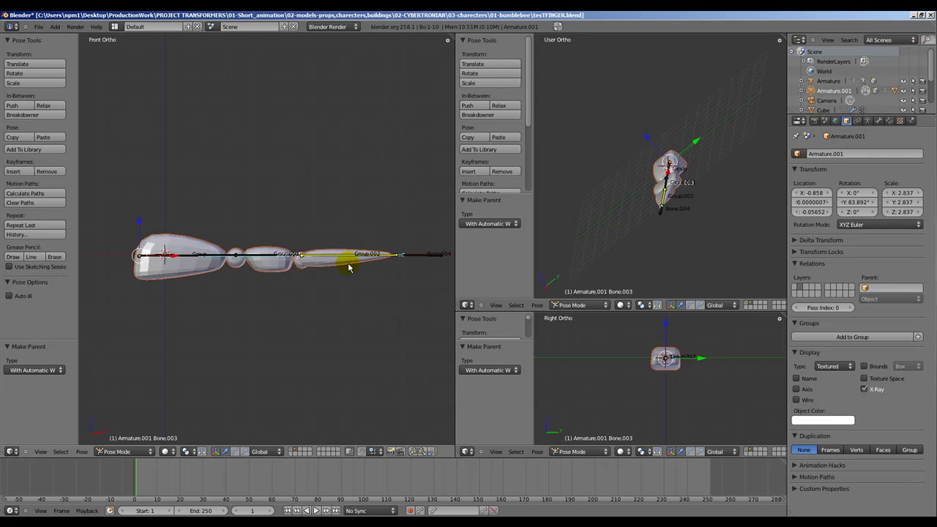
key(s)
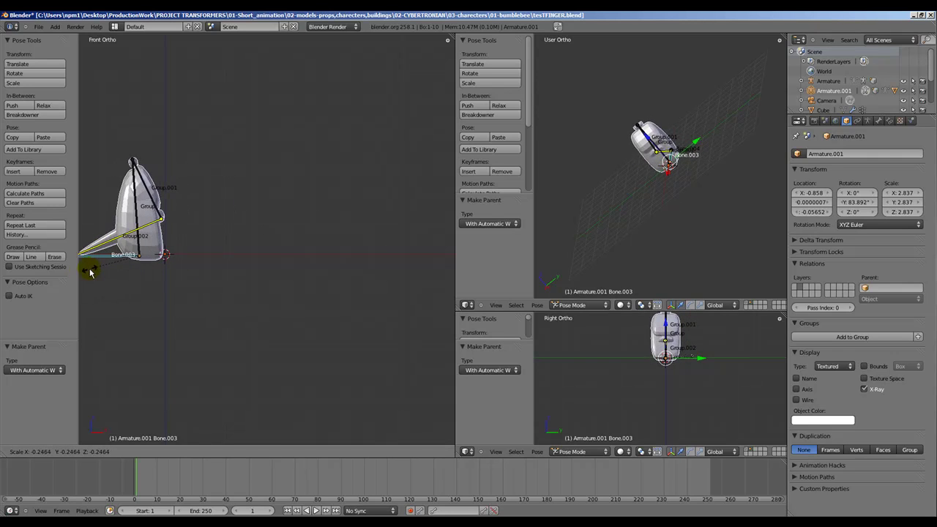
click(84, 272)
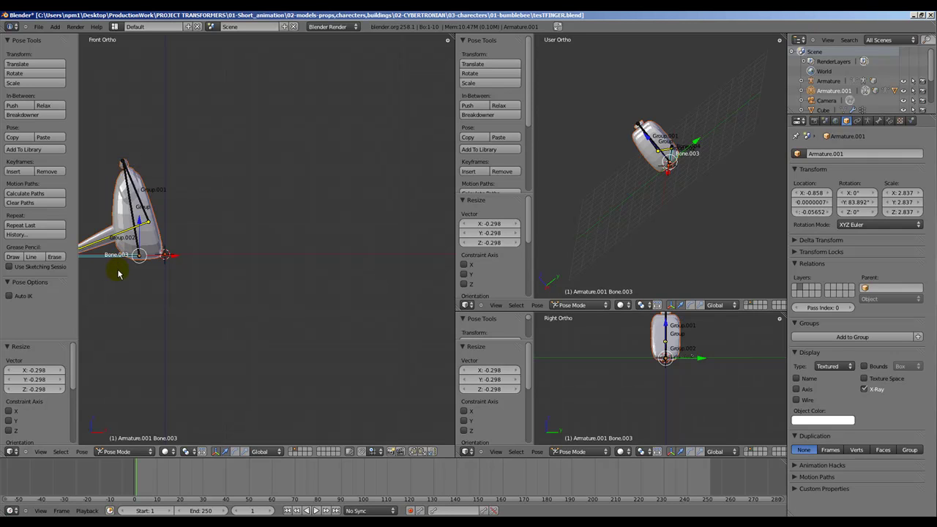
key(s)
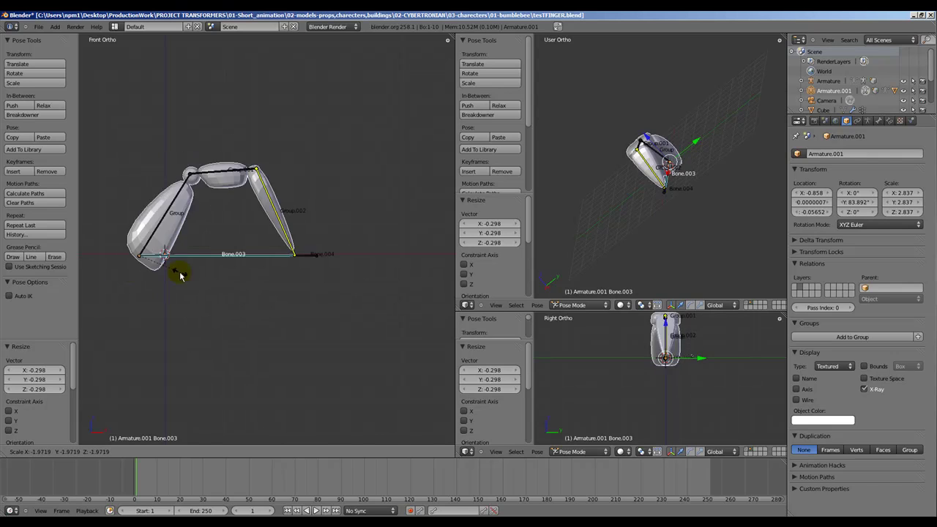
click(236, 266)
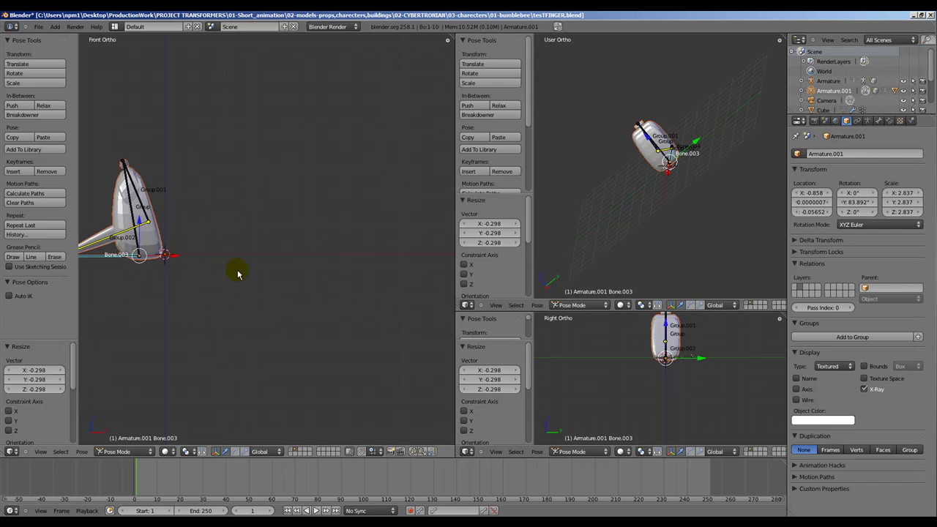
Show the other scene layer and select Bone.003 of the original Armature in Pose Mode.
click(291, 451)
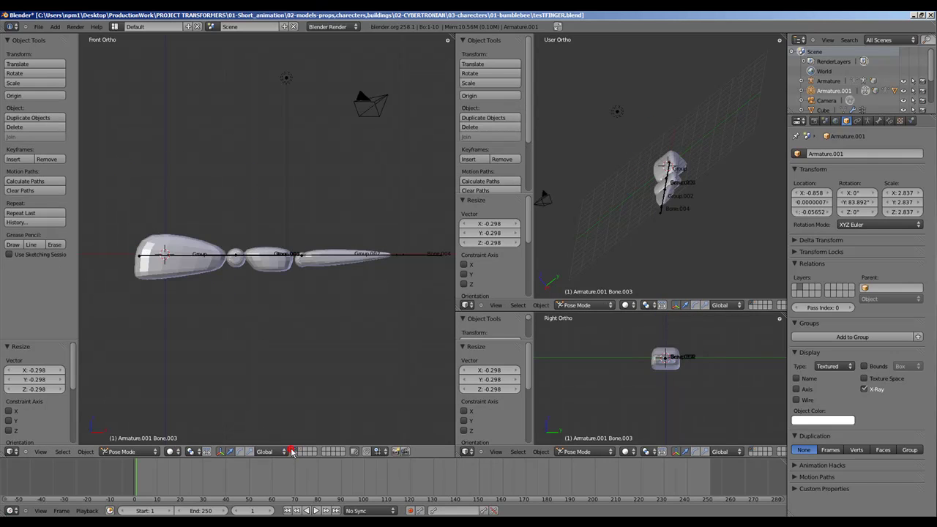
right_click(280, 259)
right_click(281, 258)
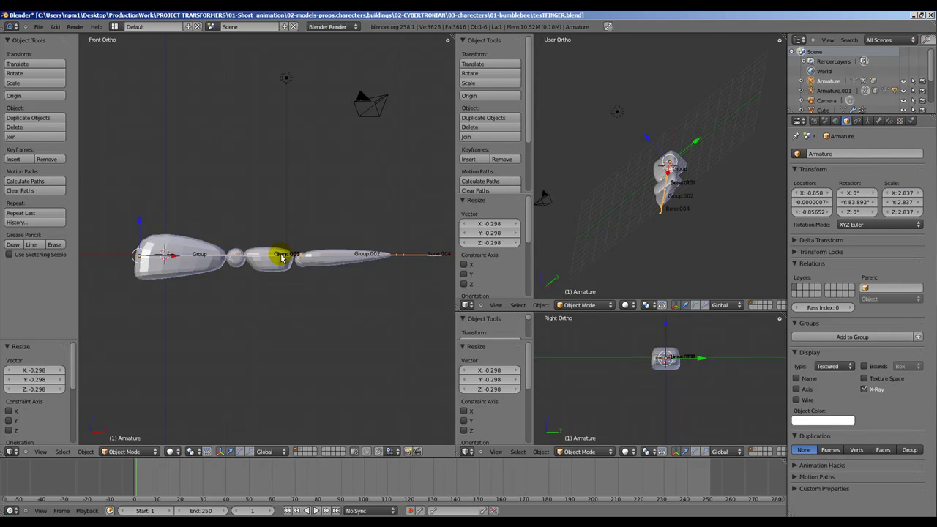
key(ctrl+Tab)
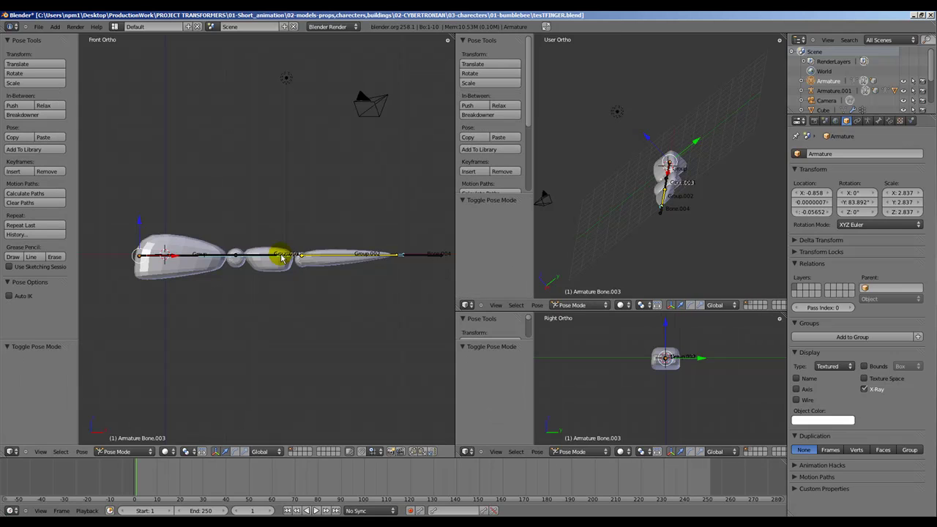
right_click(286, 260)
Scale Bone.003 to curl the finger, then scale it again to stretch it.
key(s)
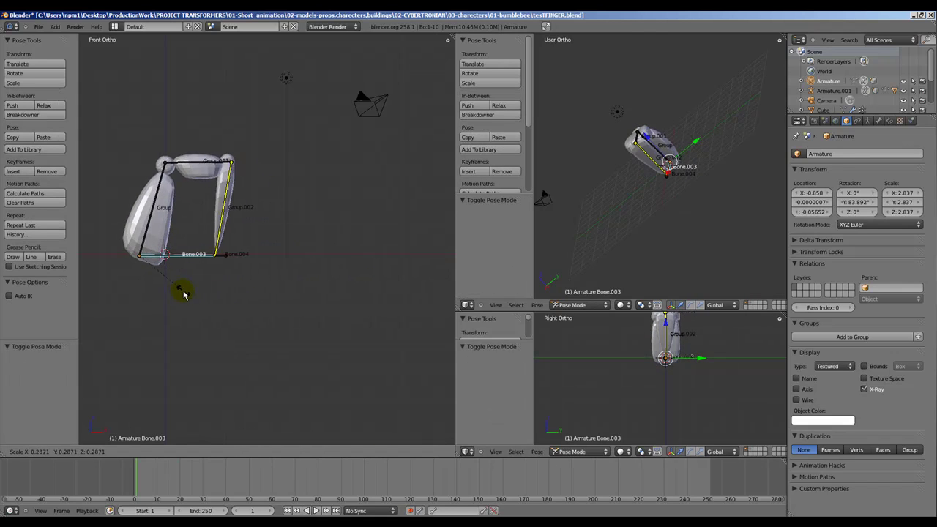
click(80, 290)
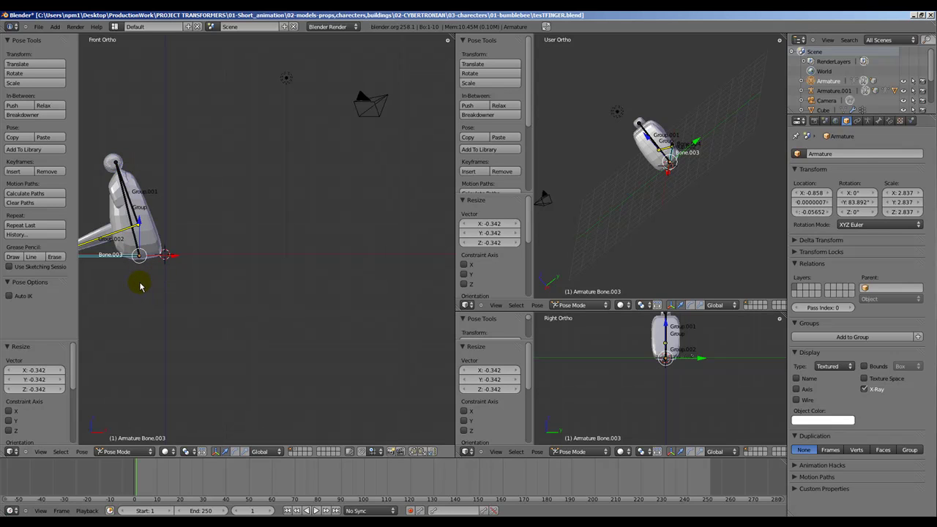
key(s)
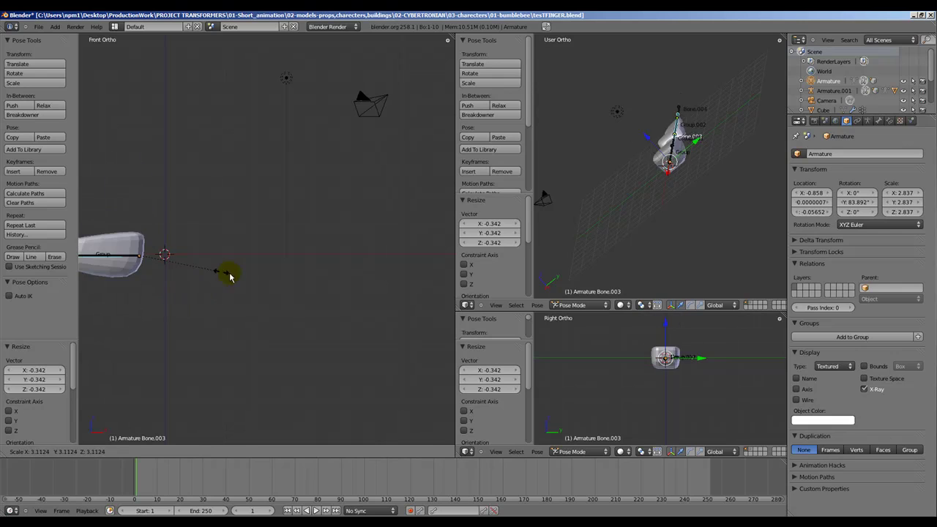
click(120, 266)
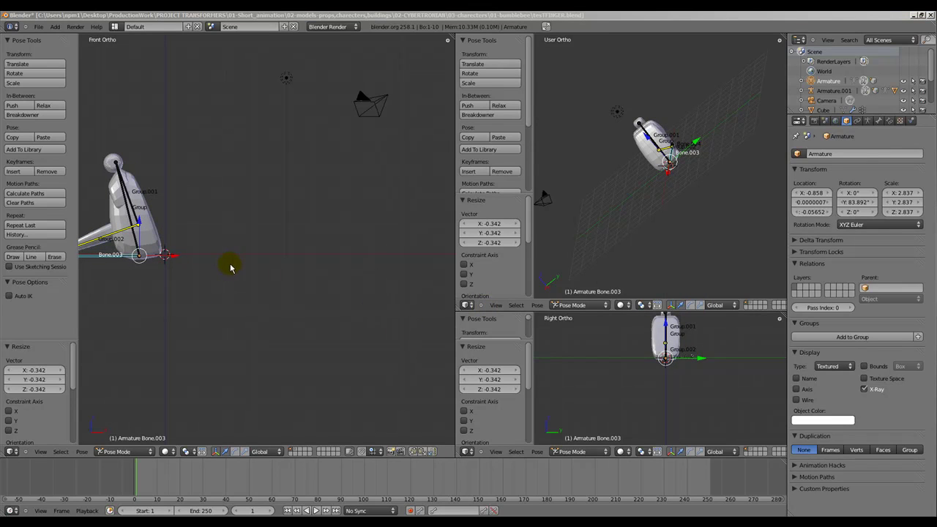
click(320, 14)
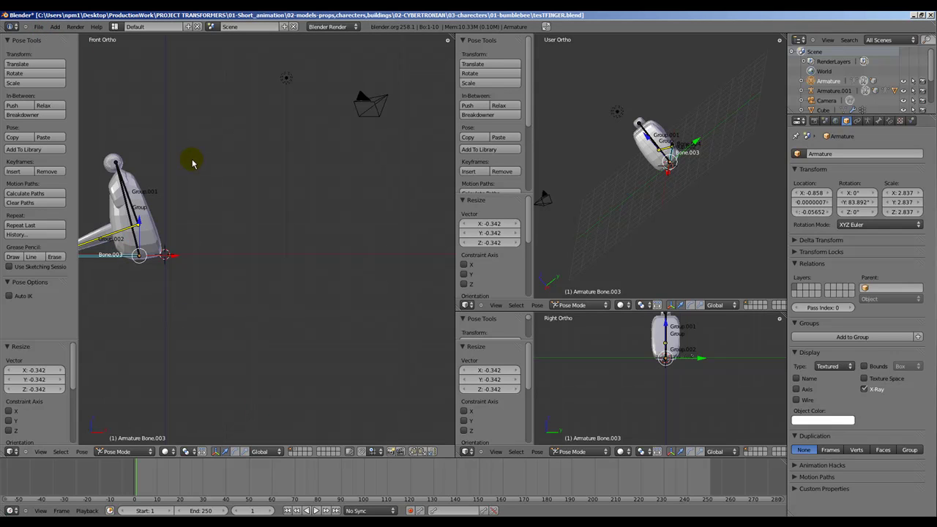
Reload the start-up file and split the 3D view into three viewports.
key(ctrl+n)
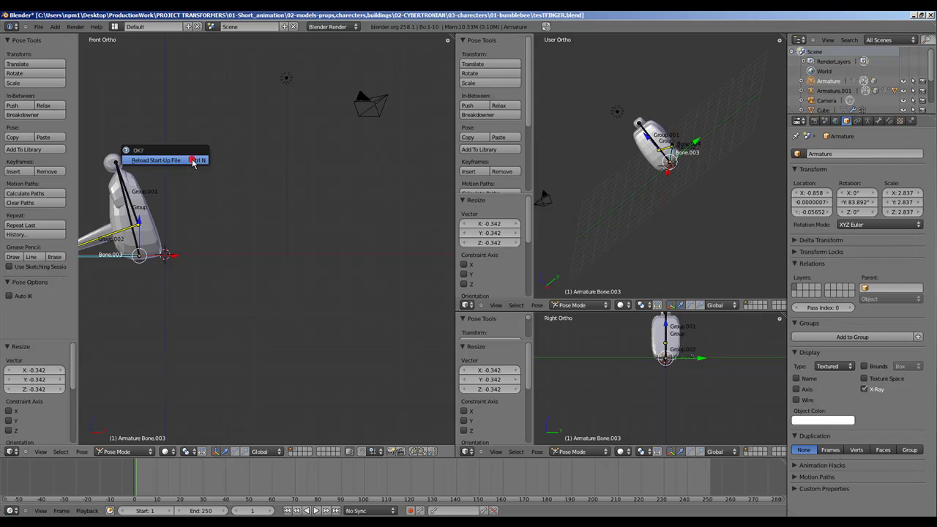
click(193, 163)
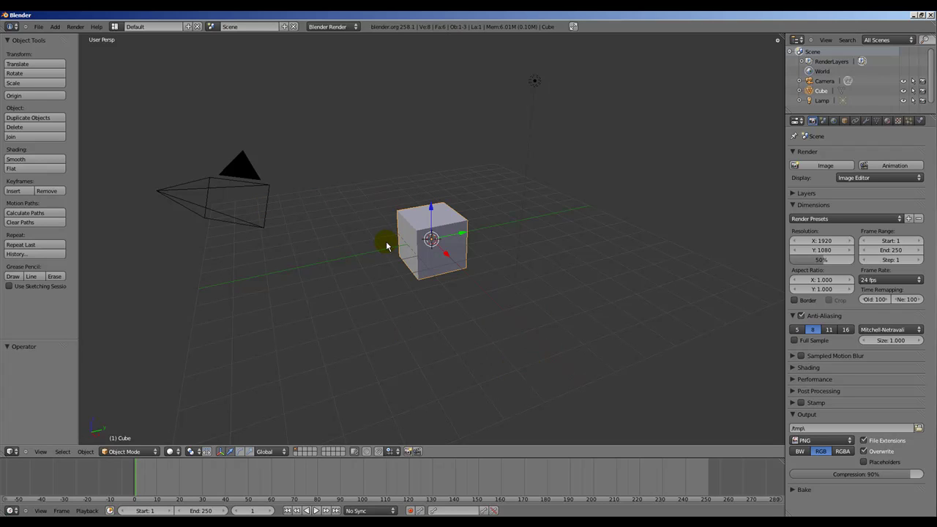
right_click(447, 459)
click(447, 456)
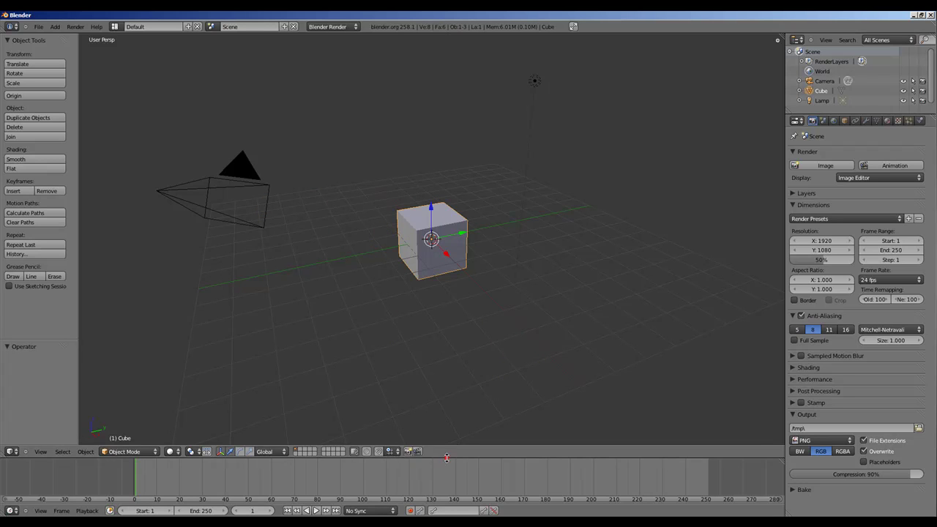
click(446, 449)
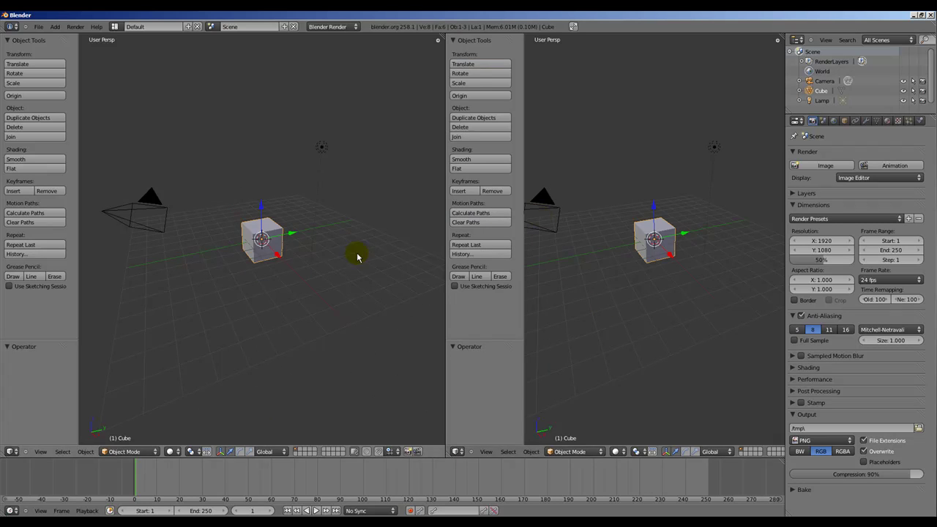
click(542, 227)
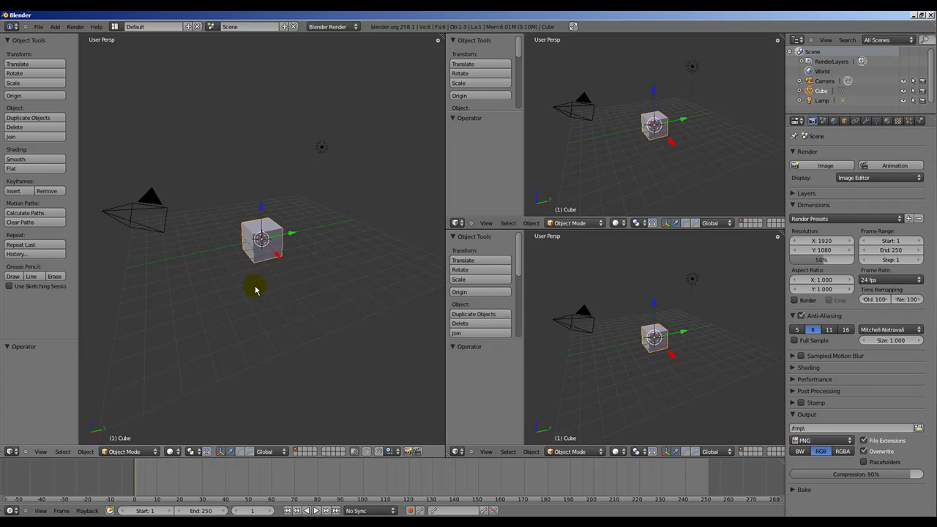
Set the viewports to front, right and slightly tilted top views, making the front view orthographic.
key(KP_1)
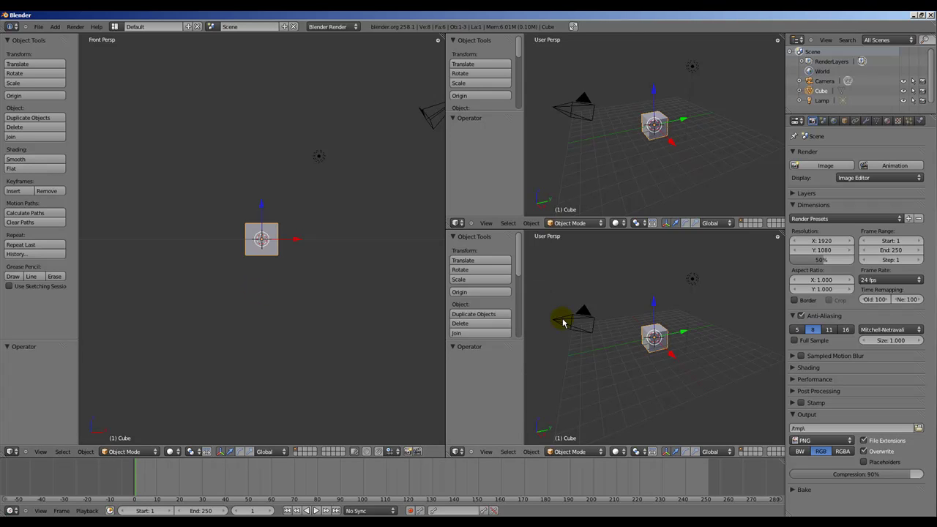
key(KP_3)
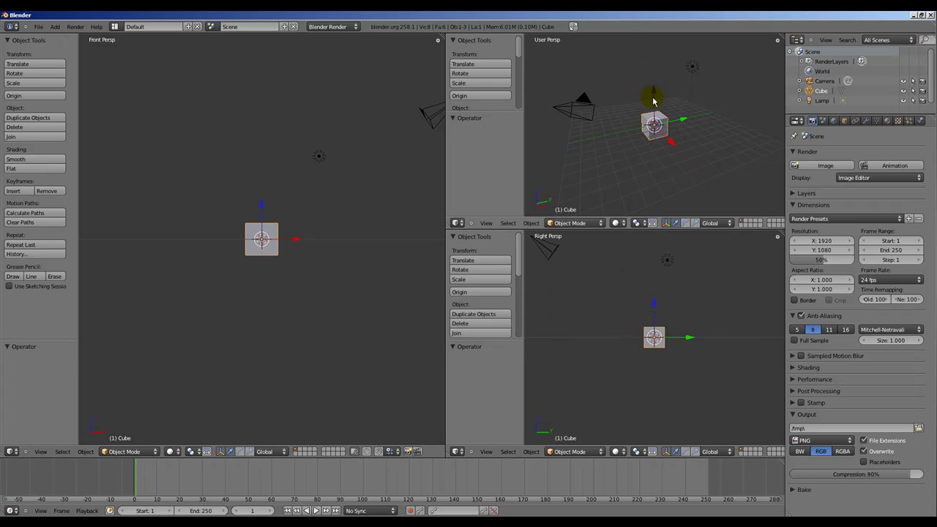
key(KP_7)
mouse_move(681, 157)
middle_down()
mouse_move(660, 135)
mouse_move(665, 147)
middle_up()
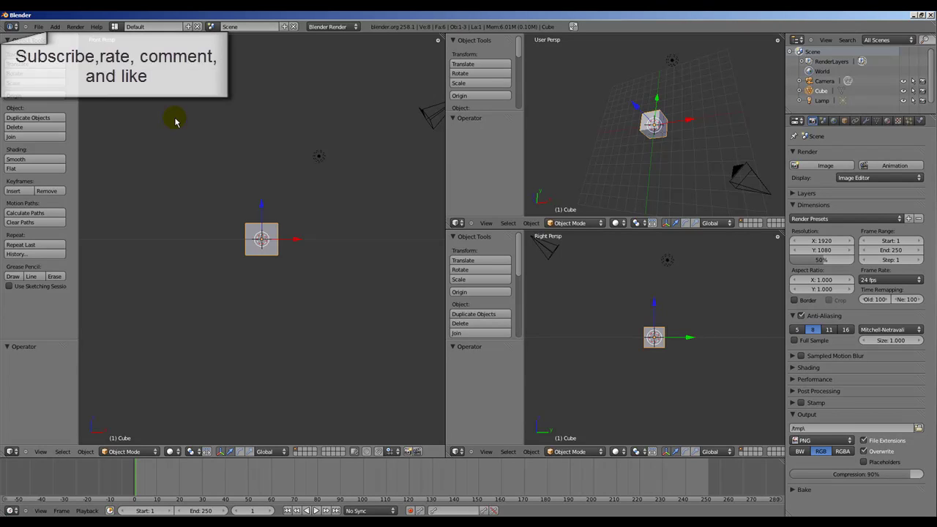
key(KP_5)
key(KP_5)
key(KP_5)
In Edit Mode, add a cylinder to the Cube mesh and slide it 2.108 along Y beside the cube.
click(856, 526)
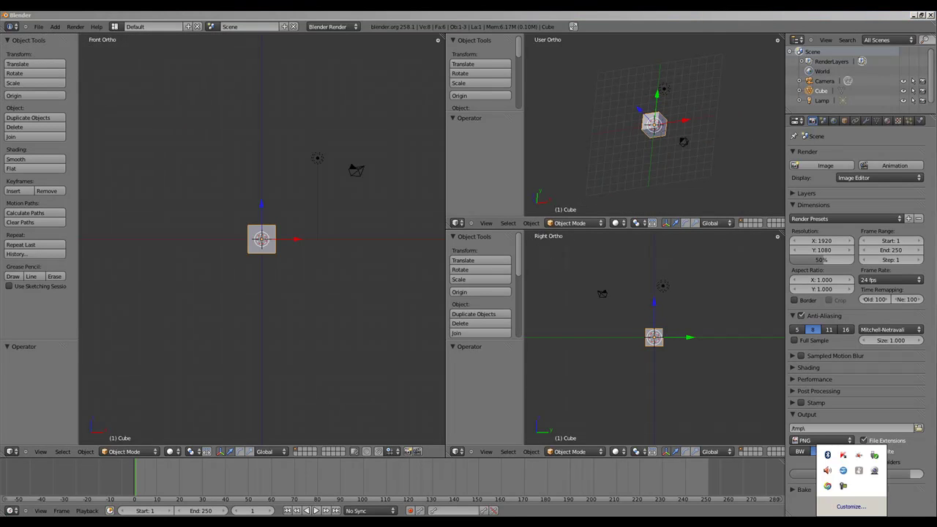
right_click(841, 486)
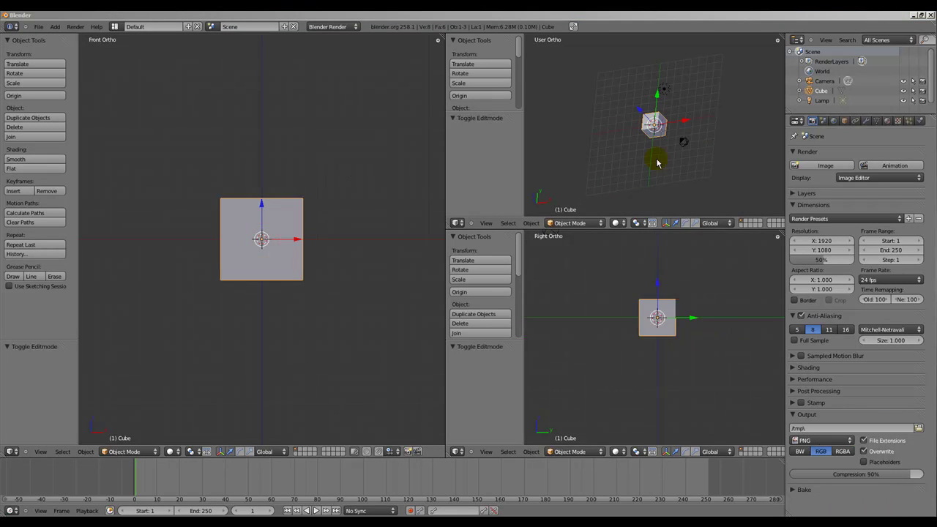
click(860, 432)
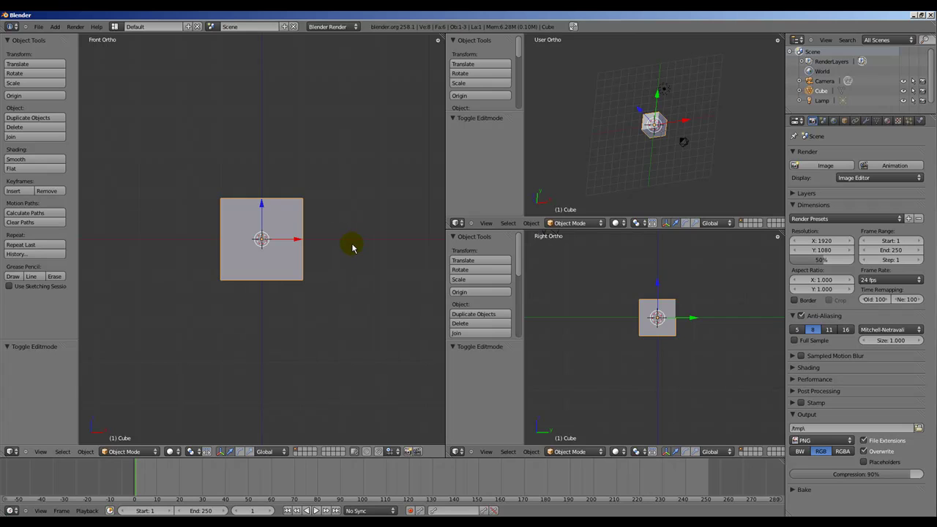
key(Tab)
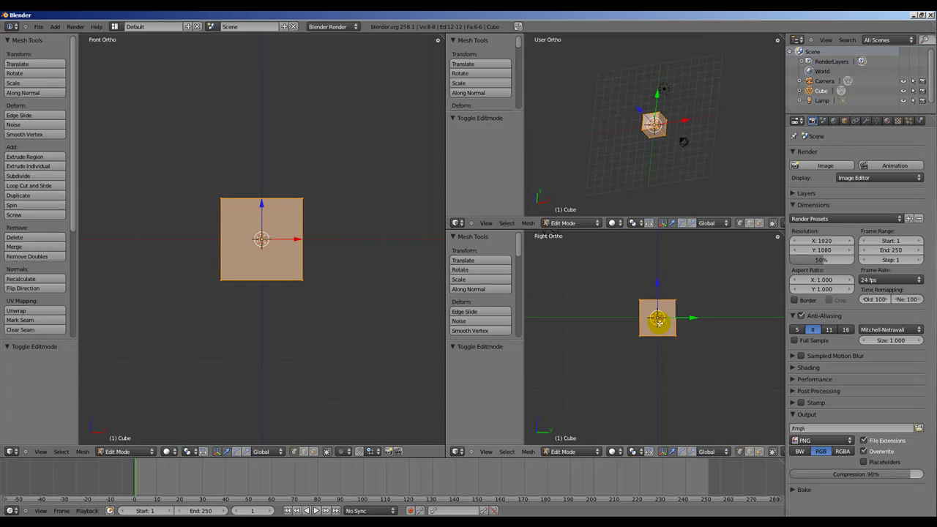
key(shift+a)
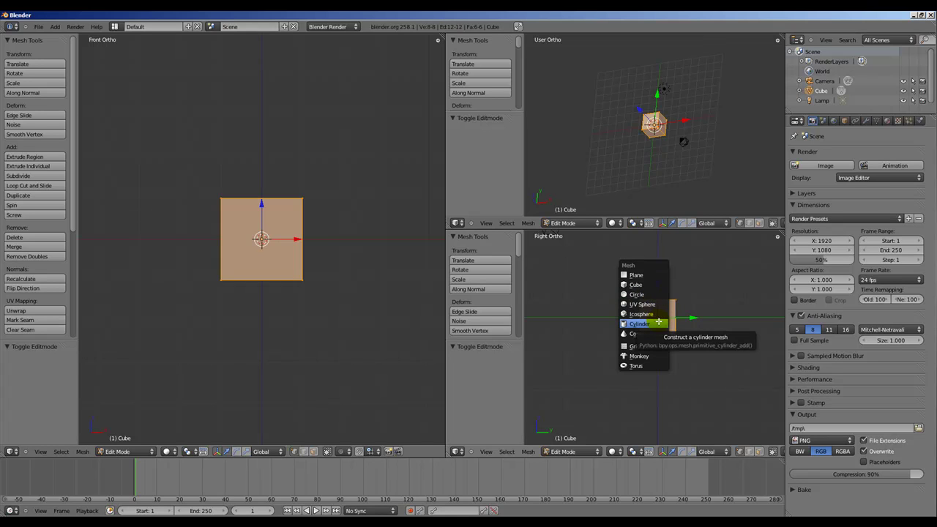
click(659, 322)
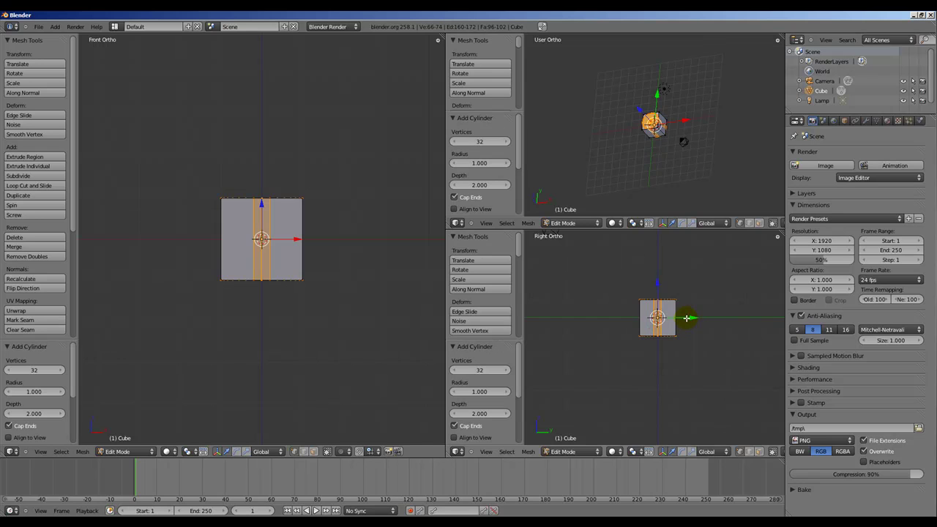
drag(687, 317, 709, 317)
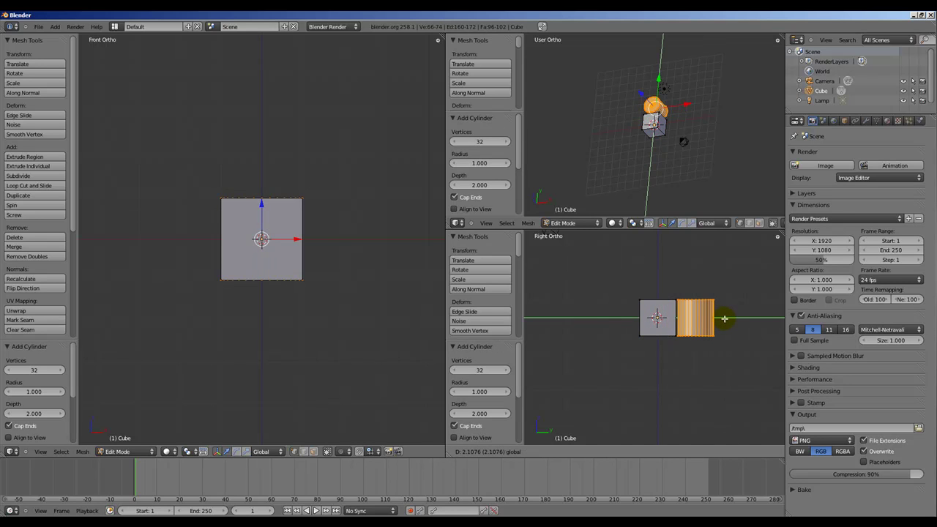
click(724, 317)
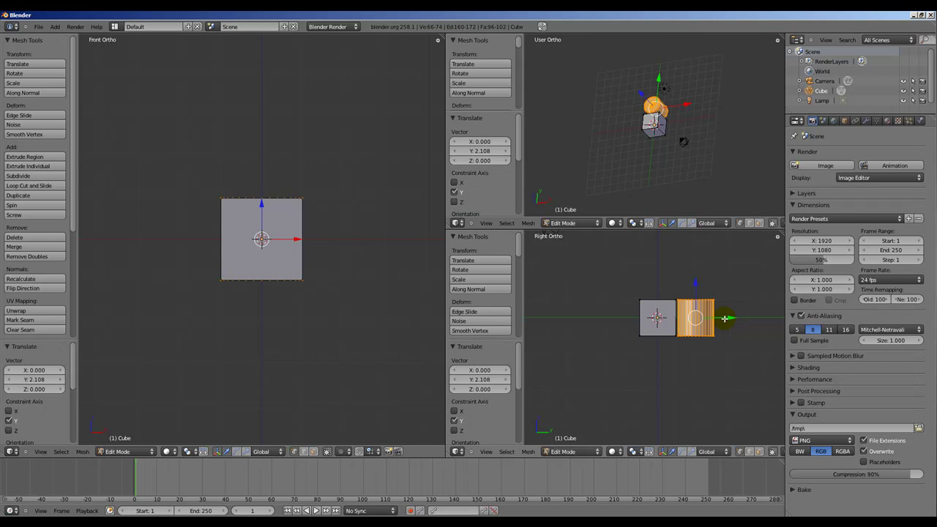
Rotate the cylinder 90° about the Y axis so its round end faces sideways.
key(r)
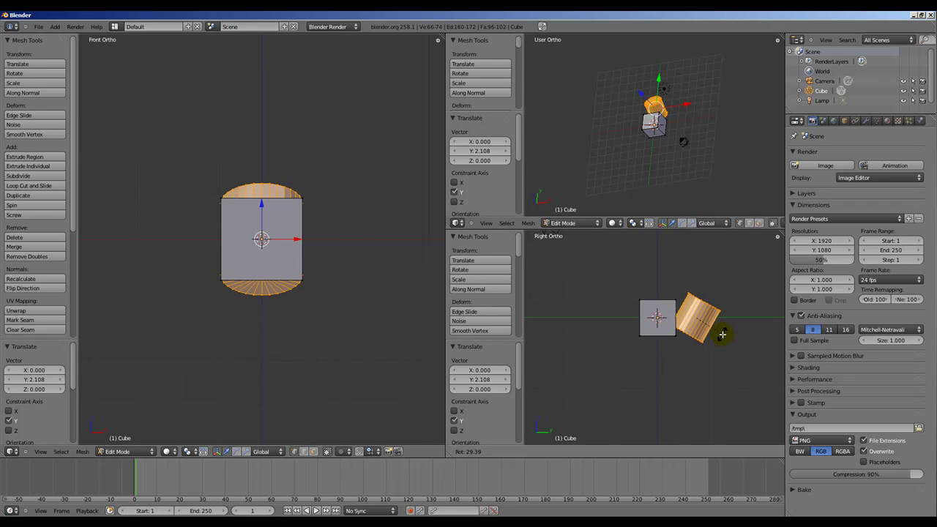
key(y)
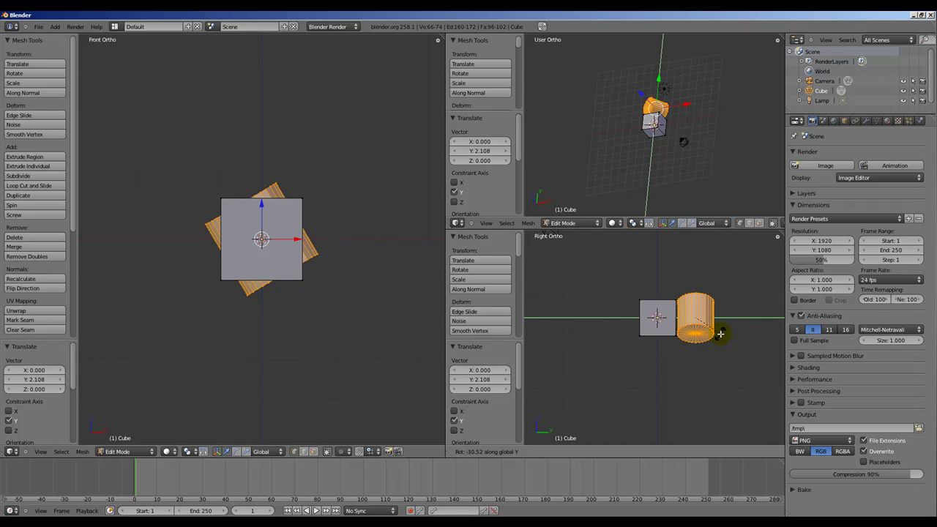
text(90)
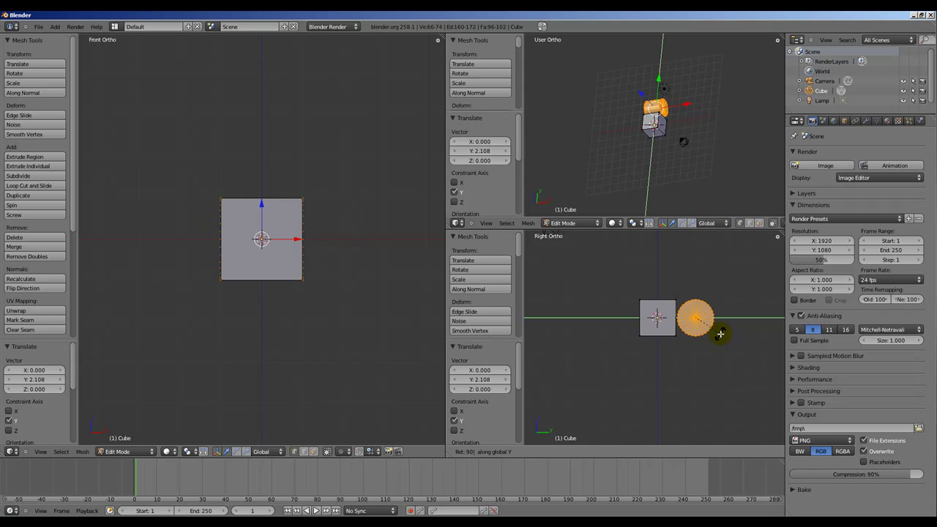
key(Return)
scroll(720, 333, up, 1)
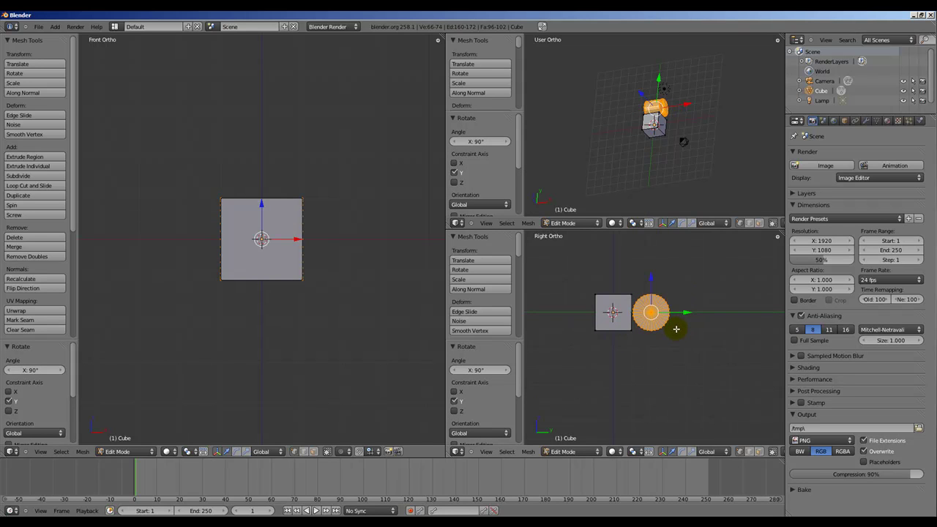
scroll(632, 335, up, 1)
scroll(632, 335, up, 1)
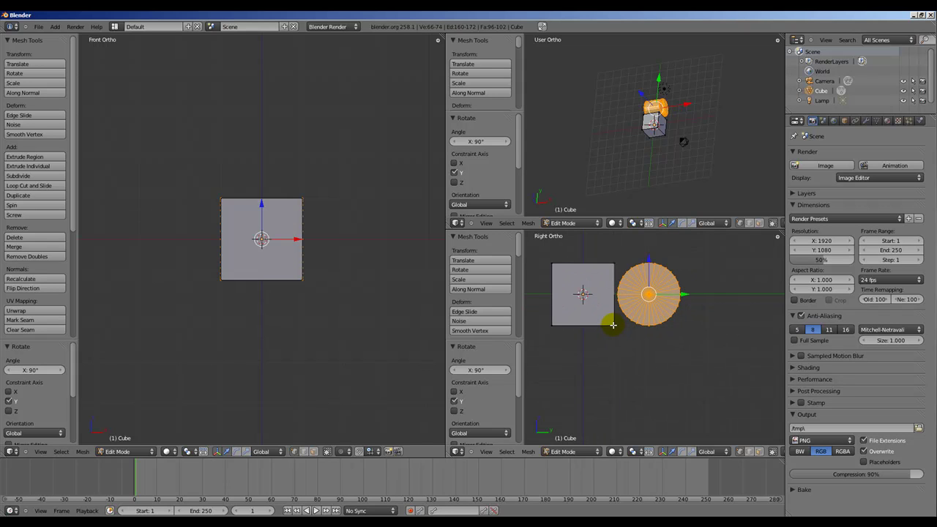
Duplicate the linked cube and cylinder pair further along Y.
shift+right_click(614, 325)
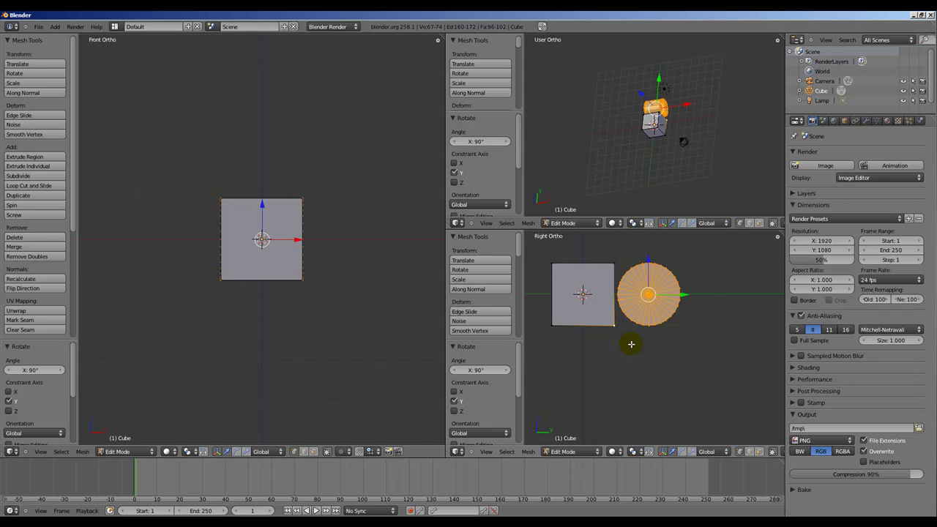
key(ctrl+l)
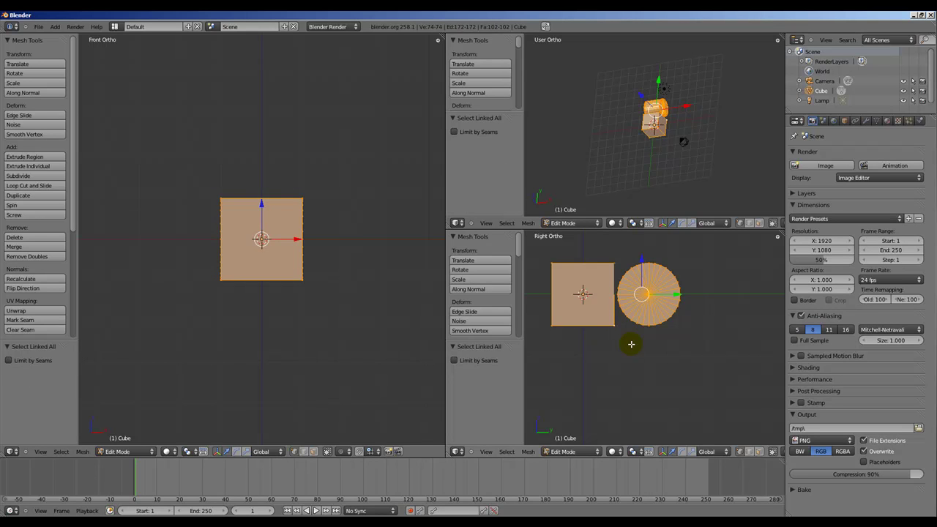
key(shift+d)
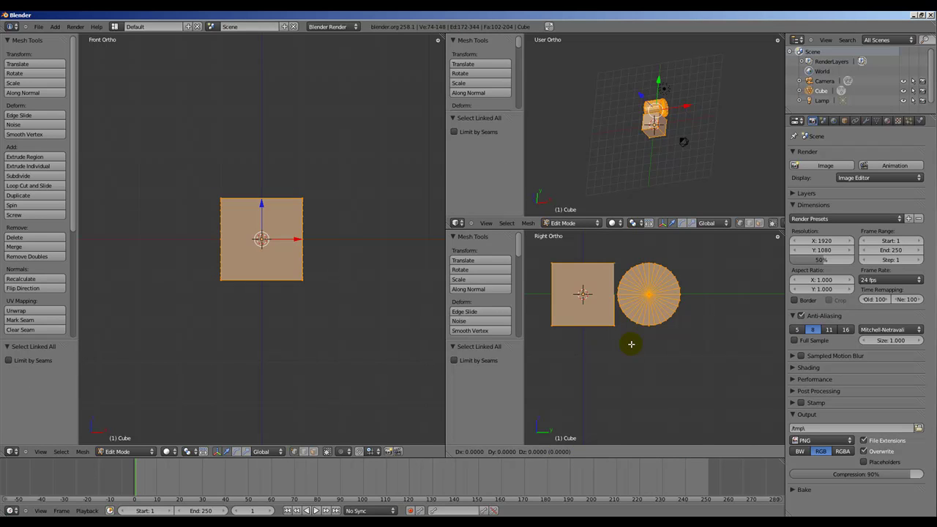
key(y)
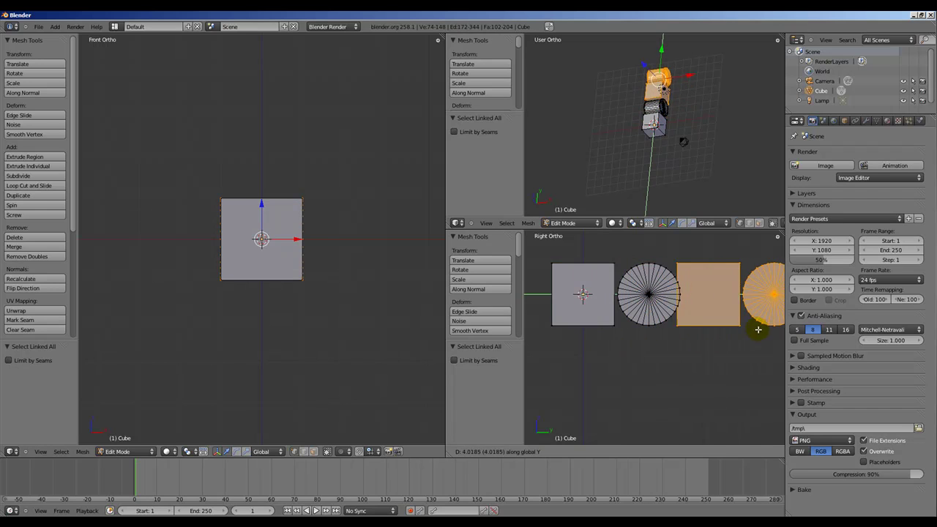
click(763, 330)
ctrl+scroll(722, 293, down, 2)
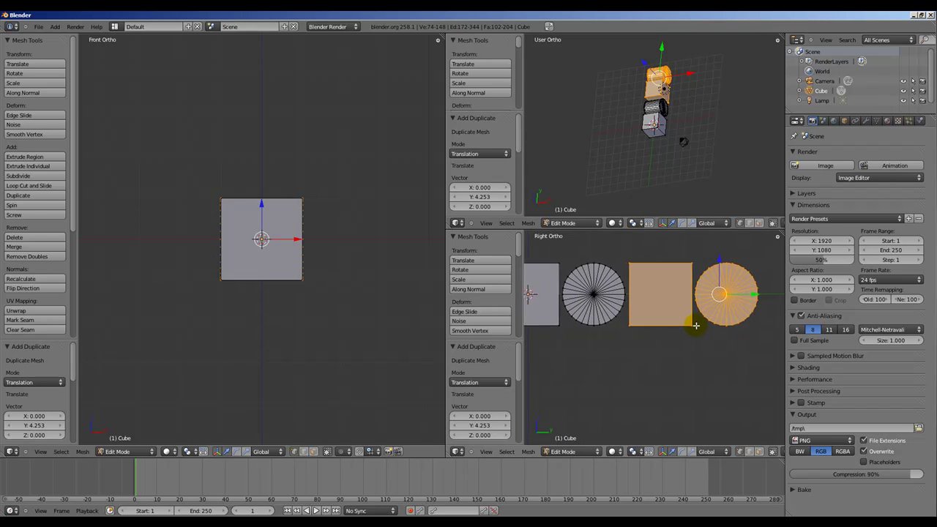
scroll(663, 331, down, 3)
Duplicate the second cube along Y to the end of the row, 4.242 further on.
right_click(663, 331)
key(ctrl+KP_Add)
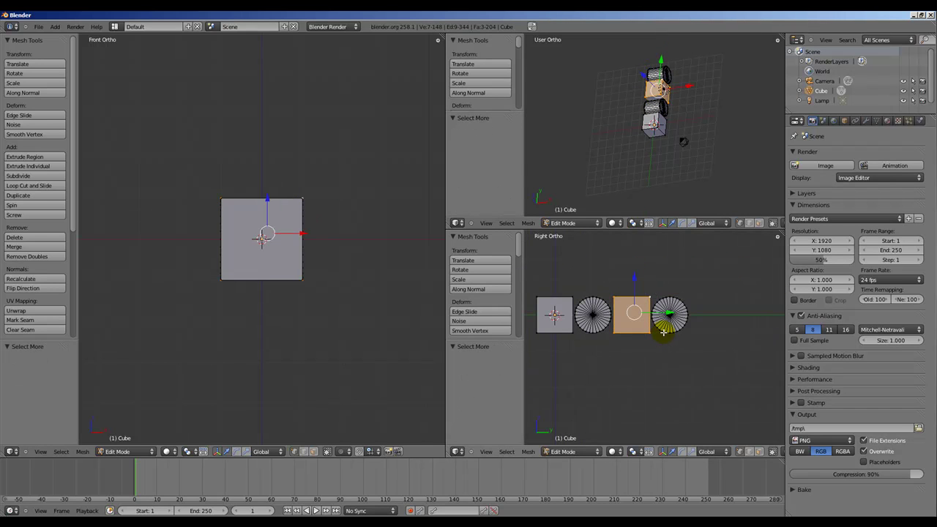
key(ctrl+l)
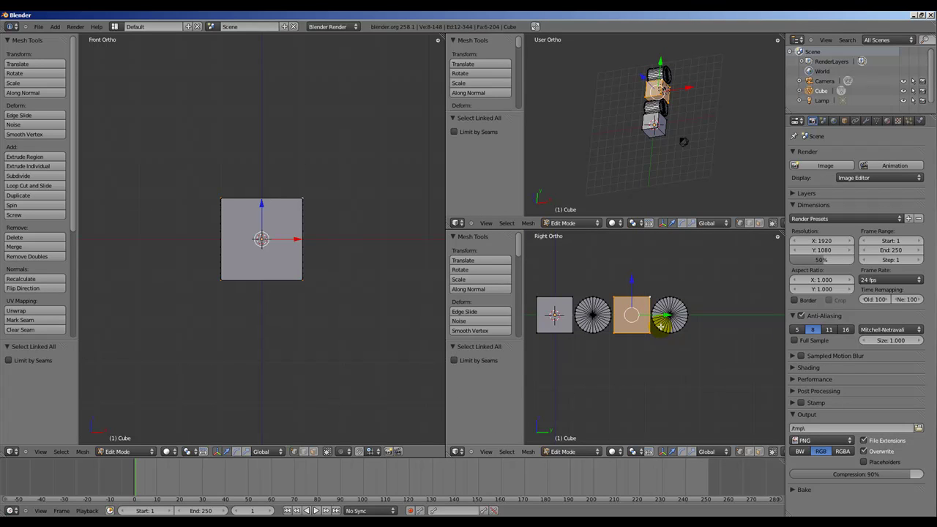
key(shift+d)
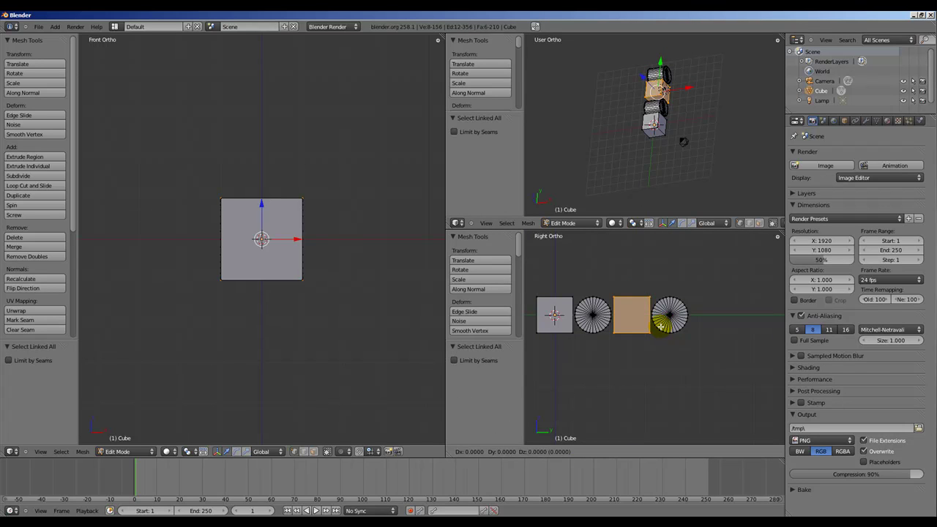
key(y)
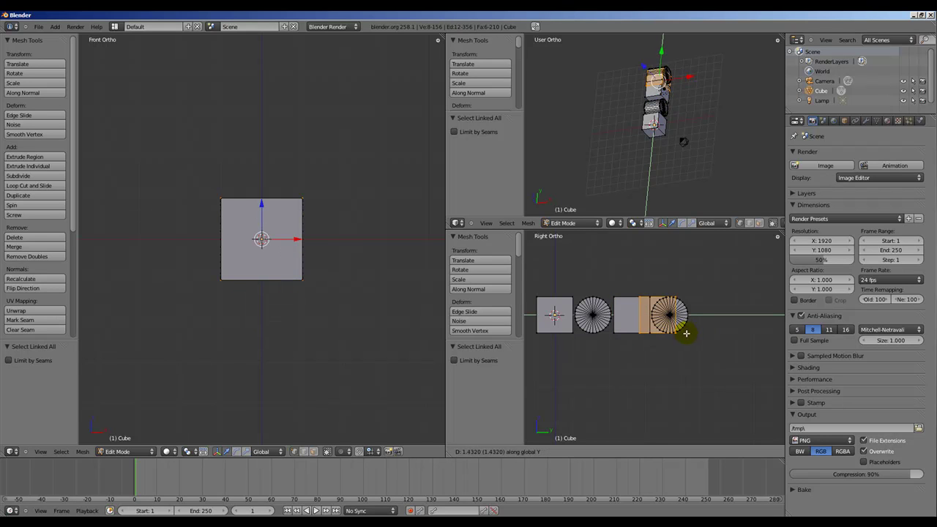
click(735, 329)
scroll(666, 331, down, 2)
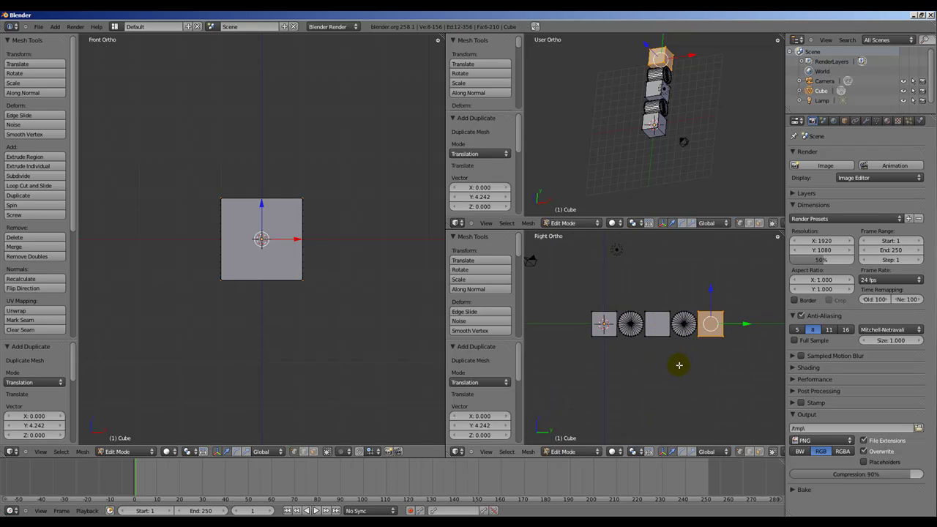
shift+middle_drag(679, 364, 671, 324)
right_click(714, 282)
ctrl+scroll(694, 396, right, 2)
shift+middle_drag(686, 404, 708, 410)
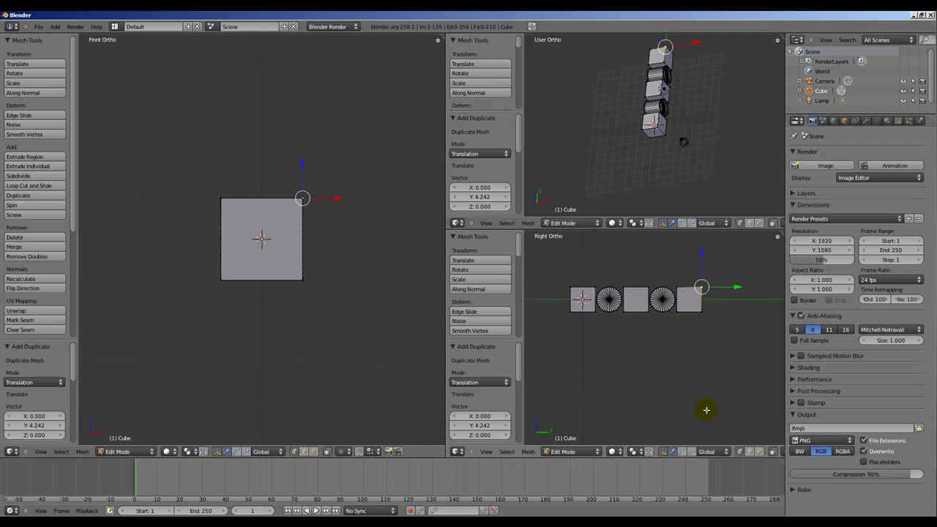
With hidden geometry selectable, select the last cube's end face in face mode and Right view.
click(773, 451)
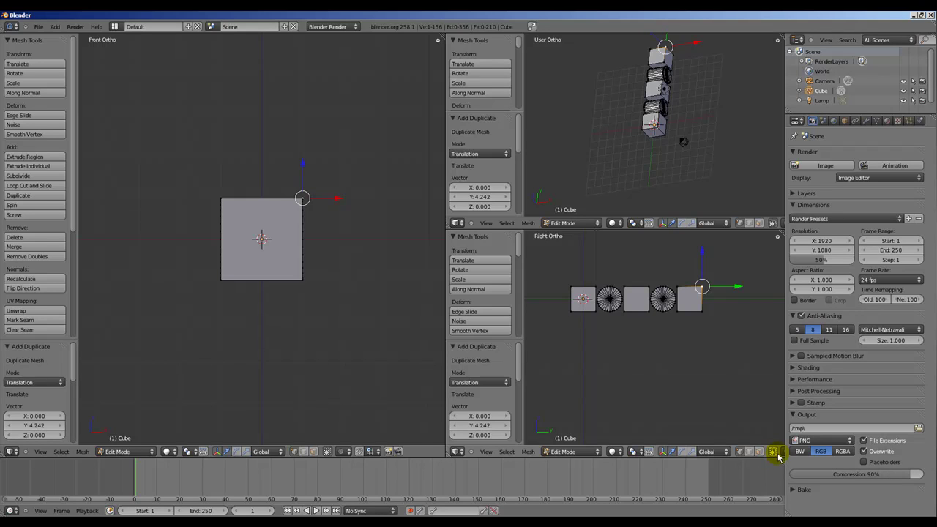
key(a)
scroll(707, 297, up, 3)
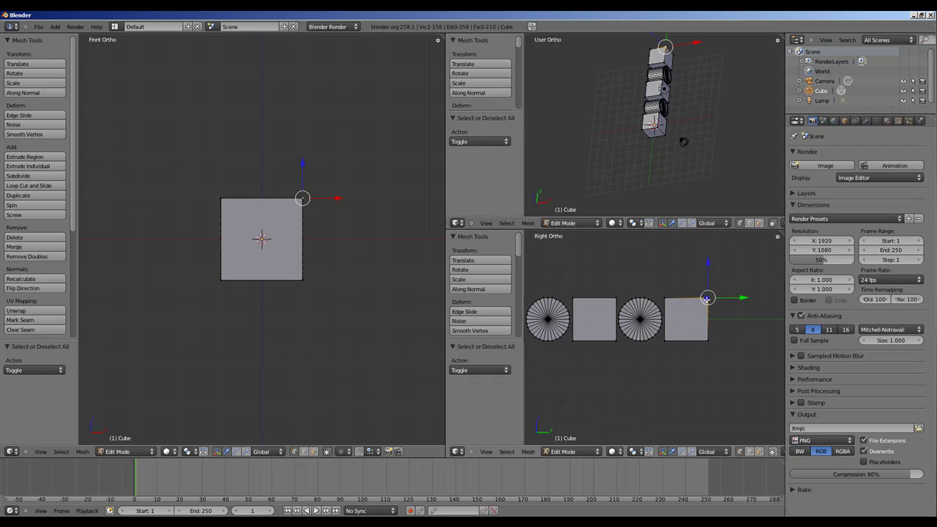
right_click(700, 305)
shift+right_click(707, 298)
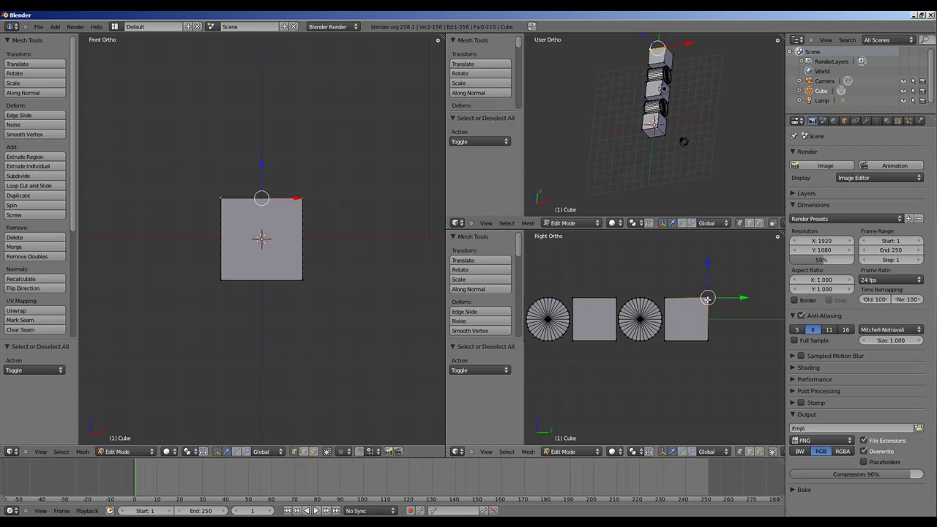
shift+right_click(707, 339)
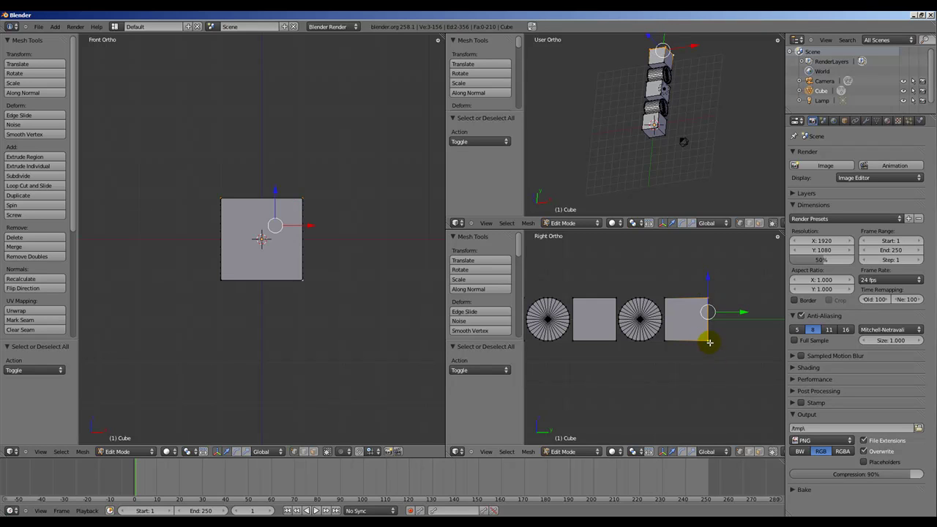
shift+right_click(709, 341)
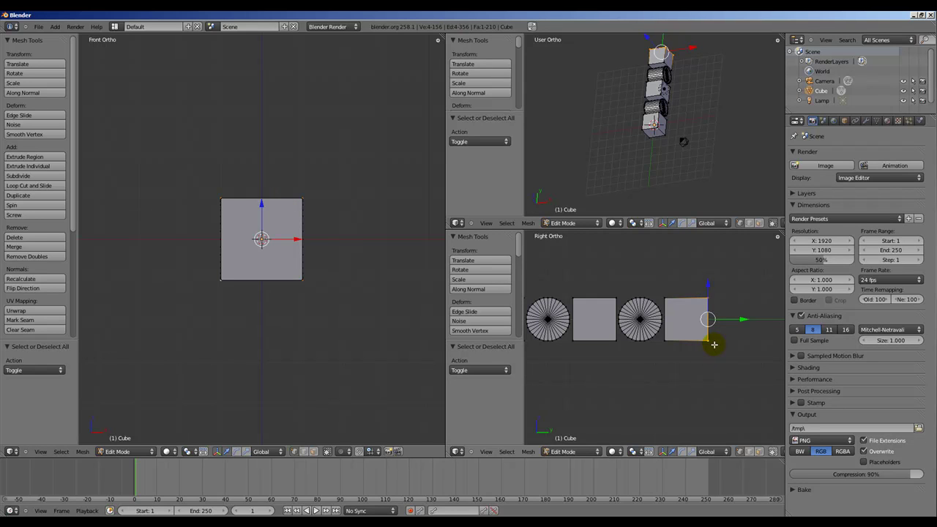
middle_drag(708, 340, 684, 345)
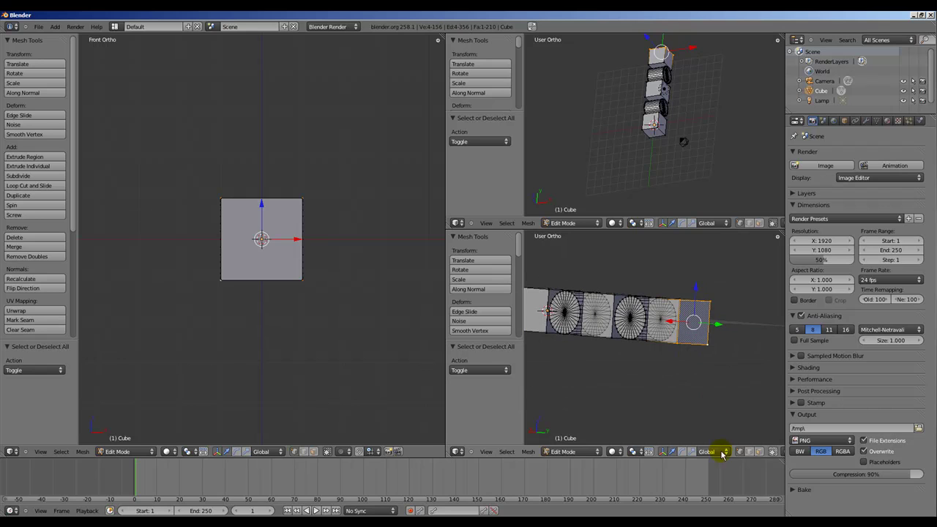
middle_drag(722, 450, 698, 452)
click(698, 452)
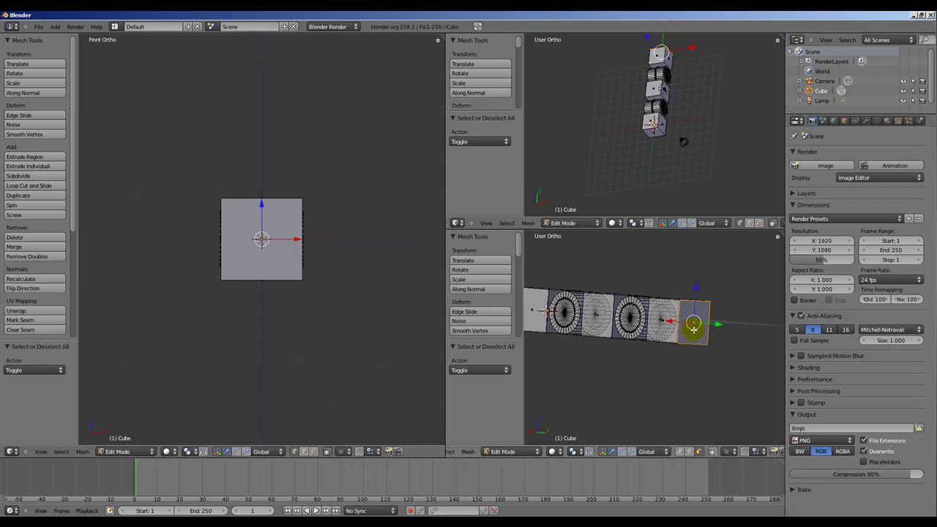
key(KP_3)
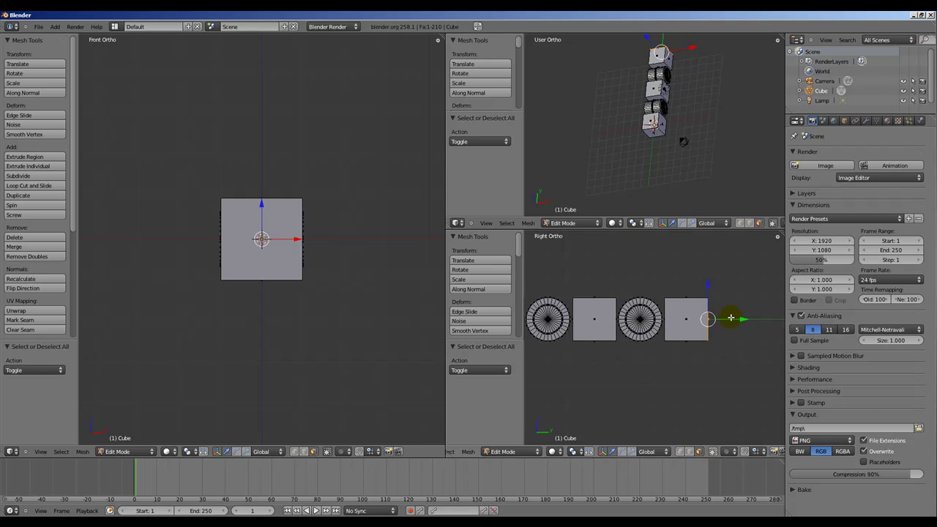
Extend the end face 2.459 along Y, shrink it to 0.361 and lower it slightly.
key(g)
key(y)
click(714, 331)
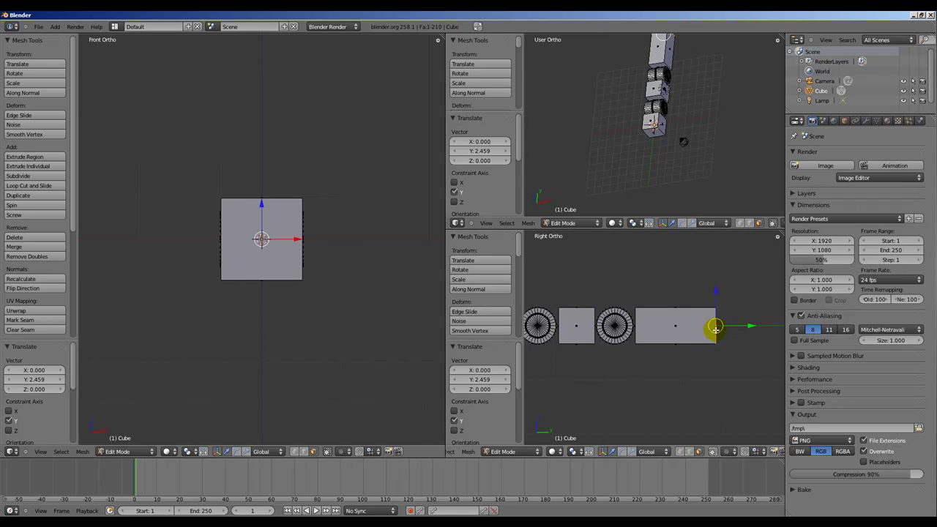
key(s)
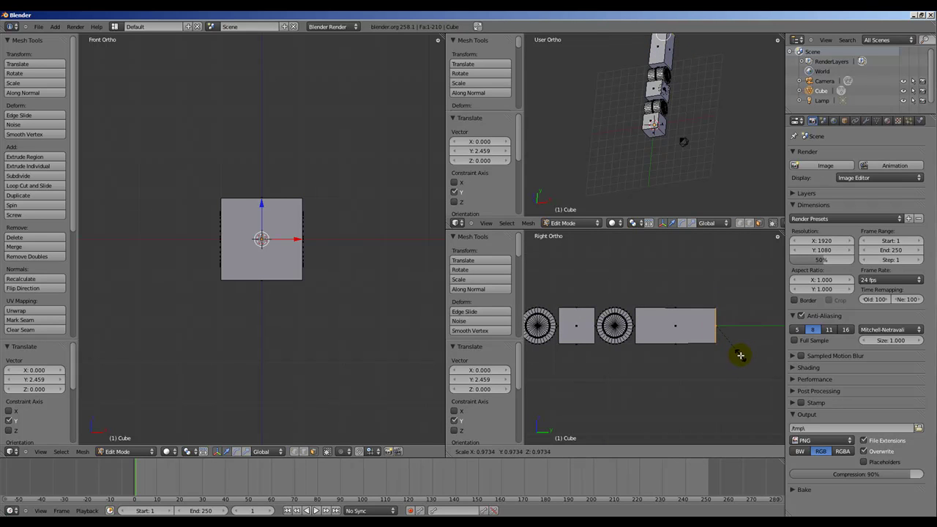
click(727, 335)
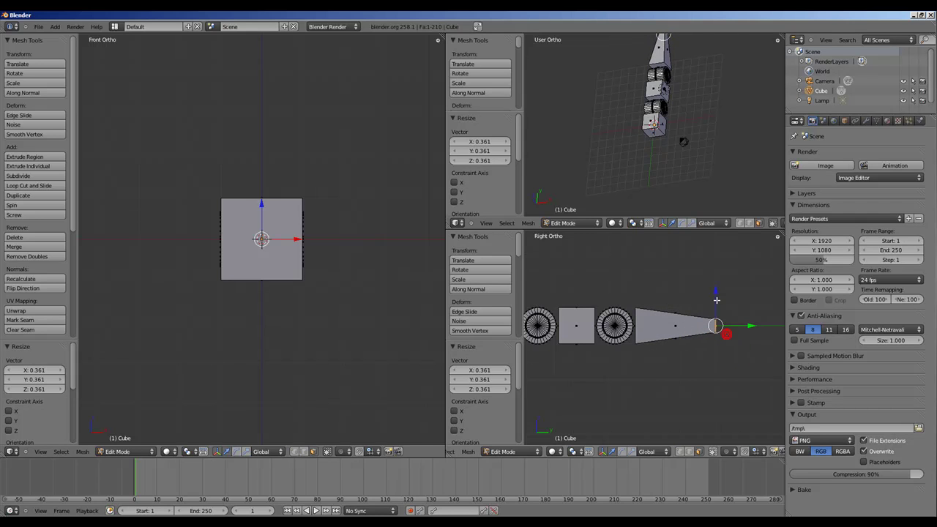
key(g)
key(z)
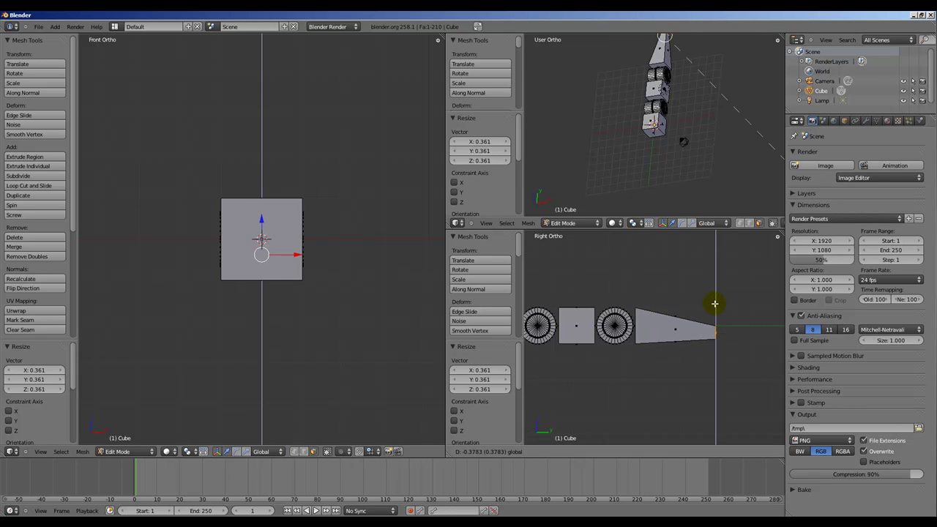
click(715, 303)
middle_drag(643, 335, 701, 342)
key(a)
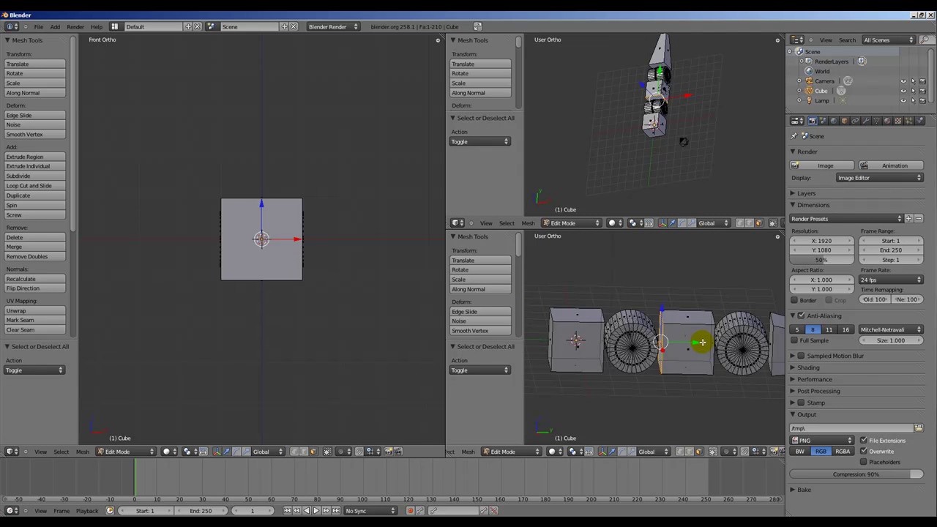
Move the selected face 0.6 back along Y in the right side view.
key(KP_3)
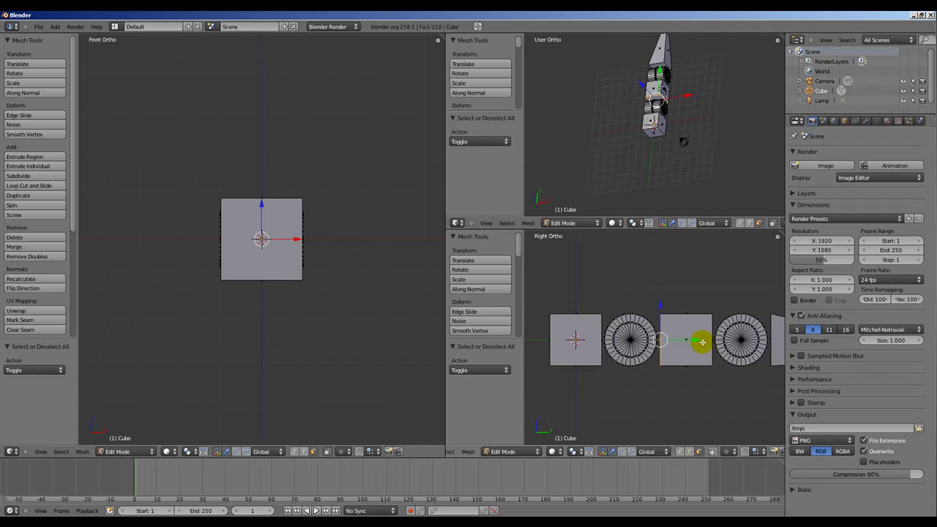
key(g)
key(y)
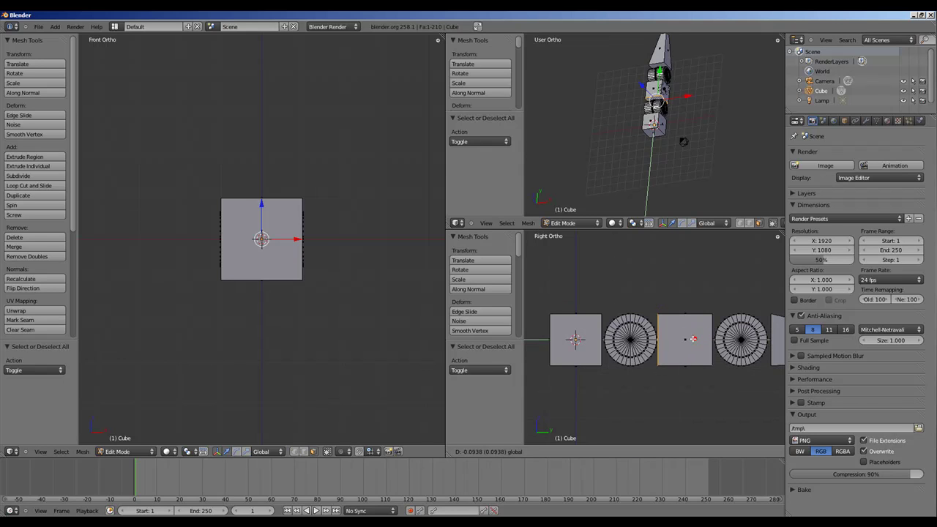
click(680, 339)
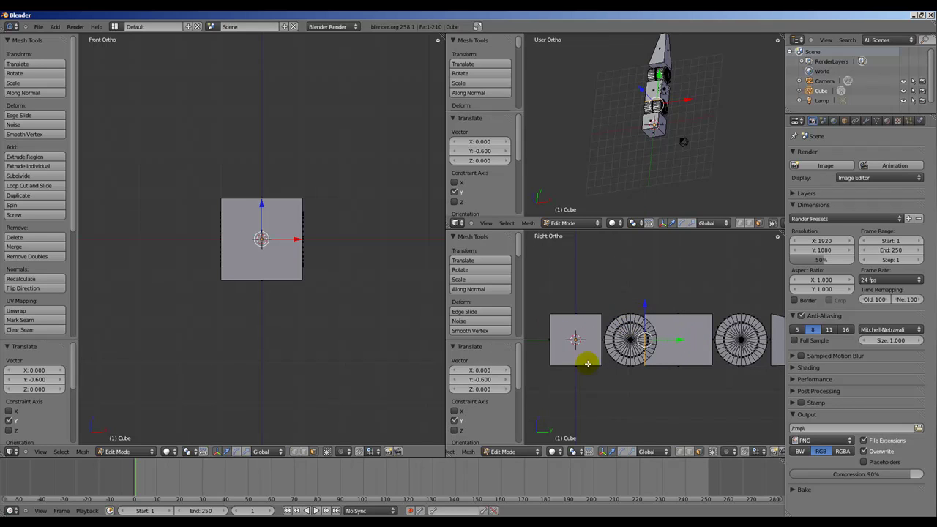
Select the linked base block and first ring and move them back along Y.
right_click(619, 317)
shift+right_click(620, 320)
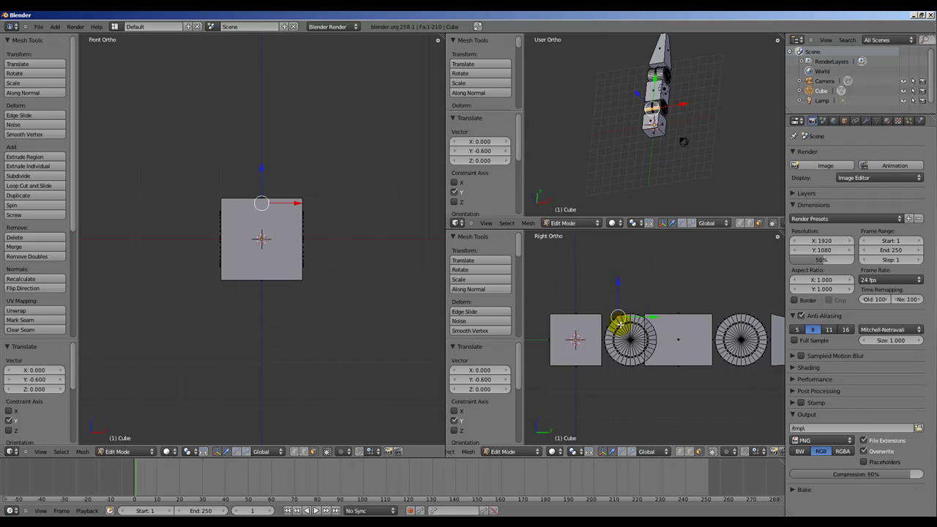
shift+right_click(600, 315)
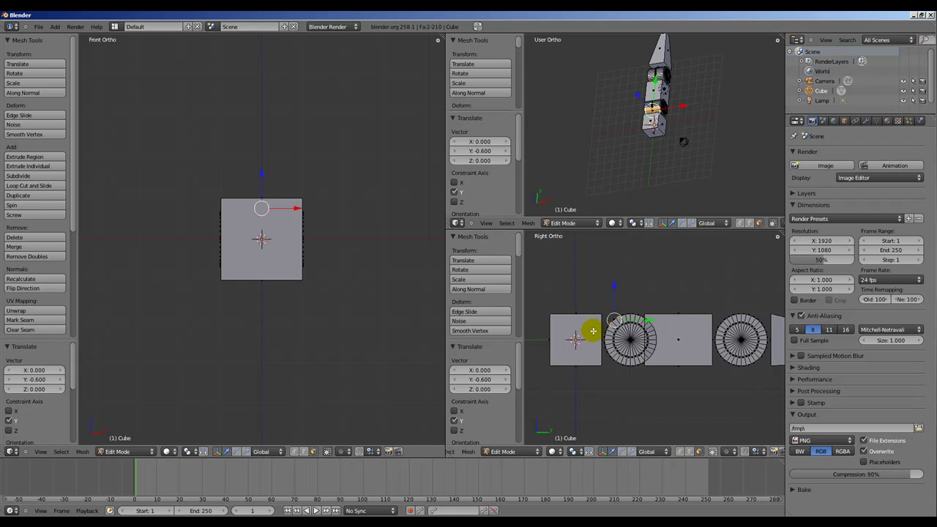
mouse_move(593, 331)
middle_down()
mouse_move(569, 356)
mouse_move(581, 330)
middle_up()
shift+right_click(582, 331)
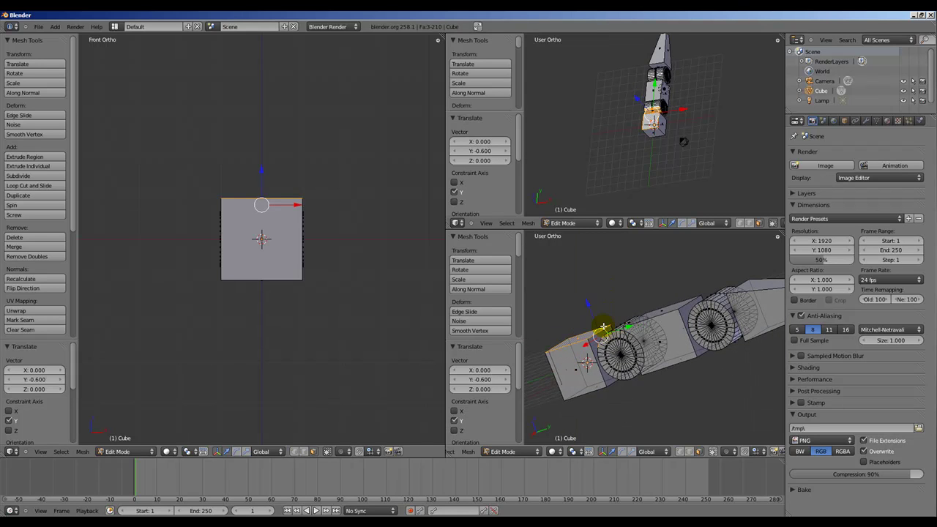
key(KP_3)
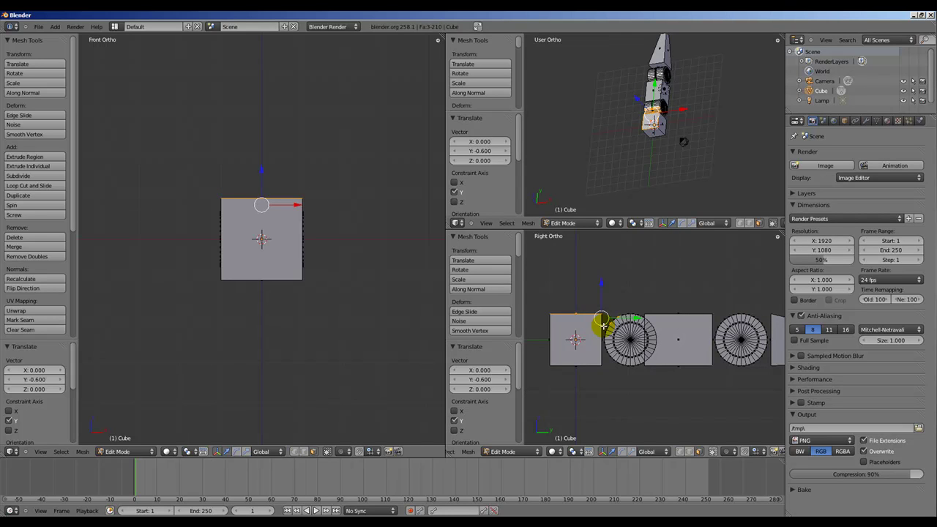
key(ctrl+l)
scroll(604, 326, down, 2)
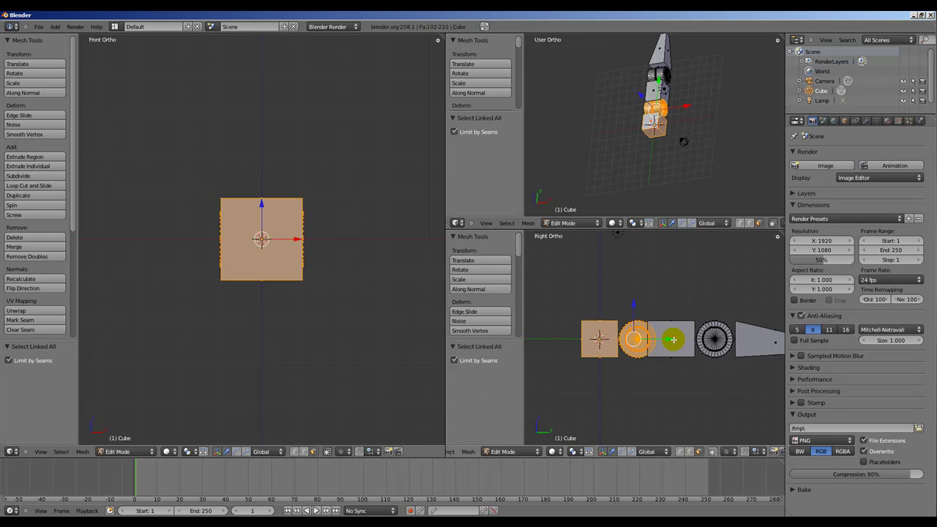
key(g)
key(y)
click(663, 339)
ctrl+scroll(644, 340, up, 3)
Push the base block further back along Y, reaching 1.914 along negative Y, then return to Object Mode.
right_click(624, 344)
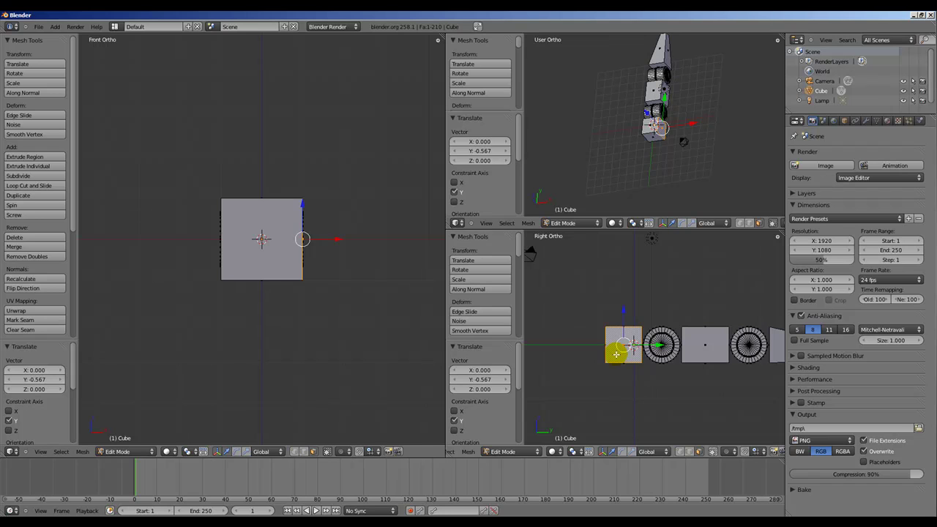
mouse_move(619, 349)
middle_down()
mouse_move(642, 356)
mouse_move(619, 353)
middle_up()
key(a)
key(a)
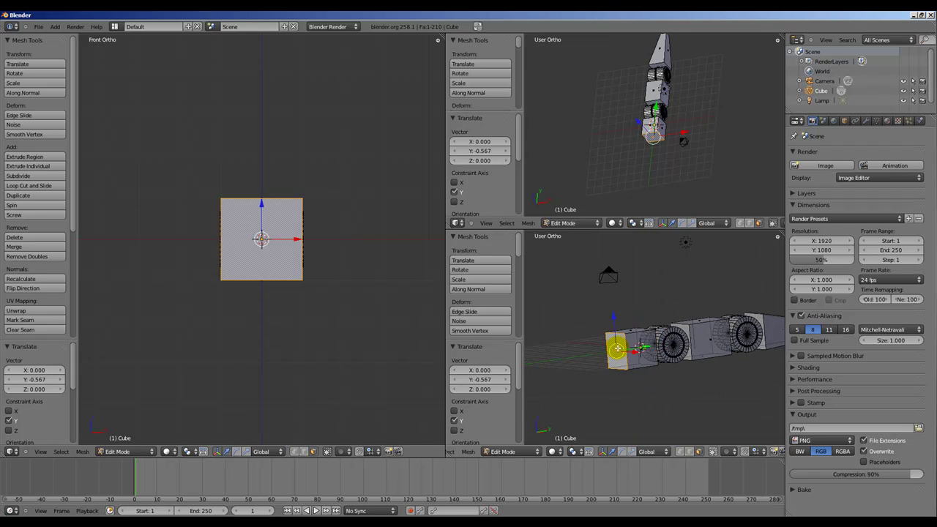
key(KP_3)
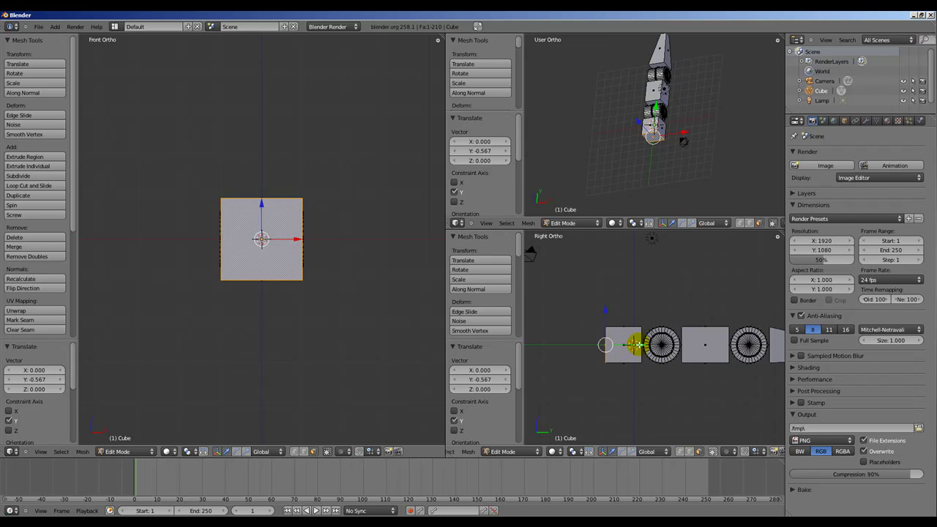
key(g)
key(y)
click(599, 348)
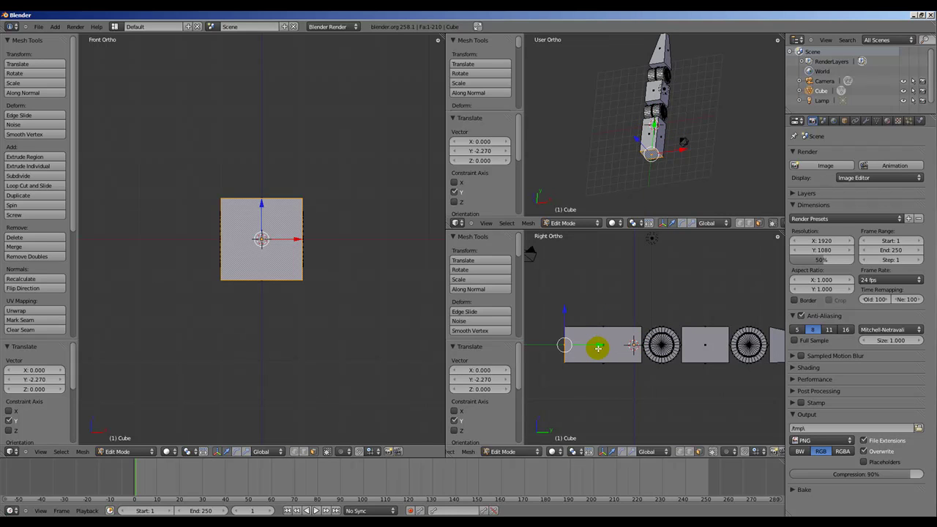
scroll(616, 347, down, 4)
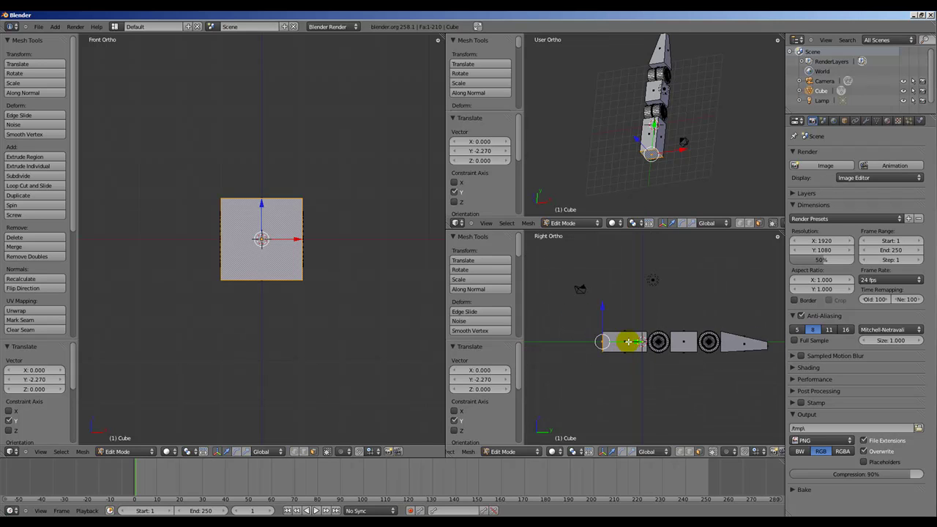
key(g)
key(y)
click(608, 342)
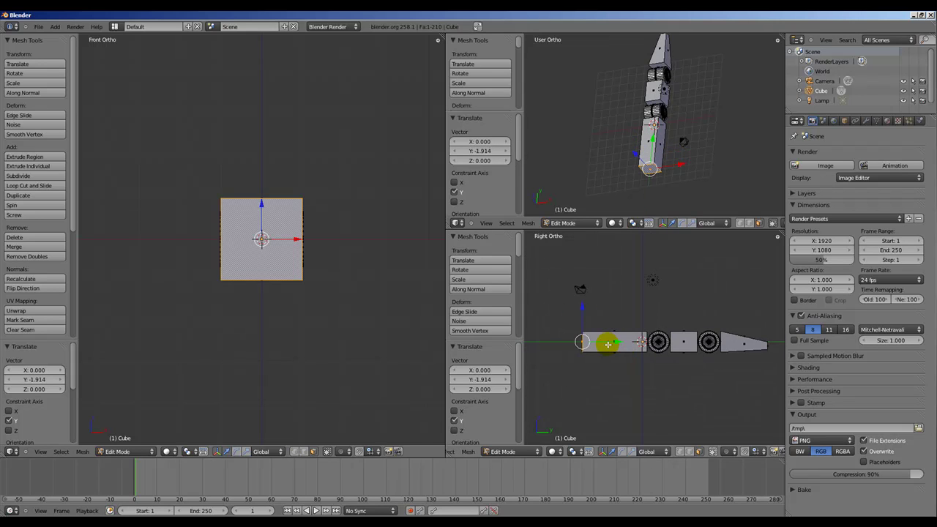
key(Tab)
scroll(615, 350, down, 2)
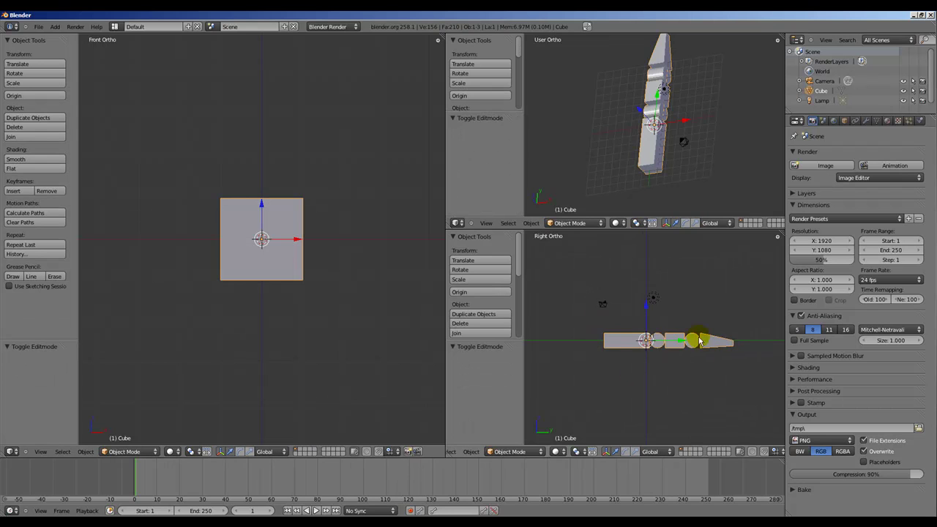
Smooth the finger with a Ctrl+1 subdivision surface and return to mesh editing.
key(ctrl+1)
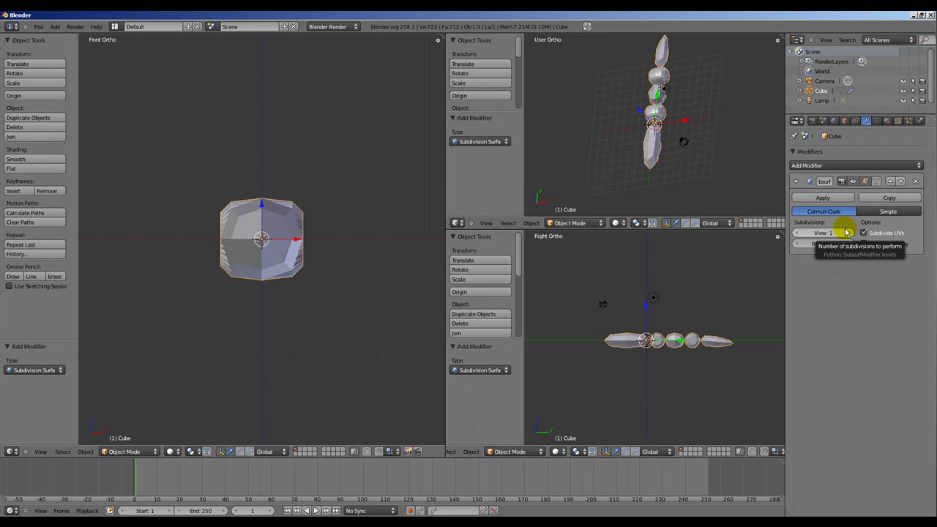
scroll(718, 374, up, 6)
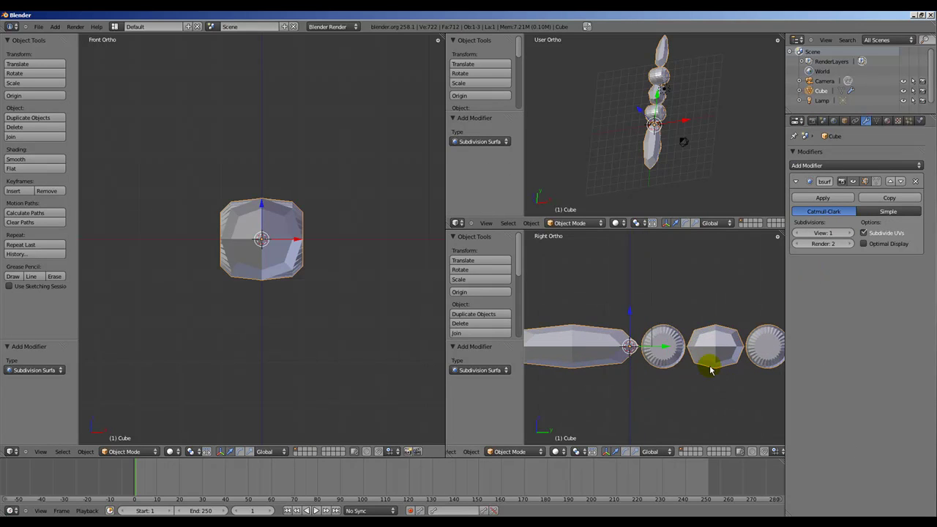
key(Tab)
mouse_move(665, 347)
middle_down()
mouse_move(643, 372)
mouse_move(674, 353)
middle_up()
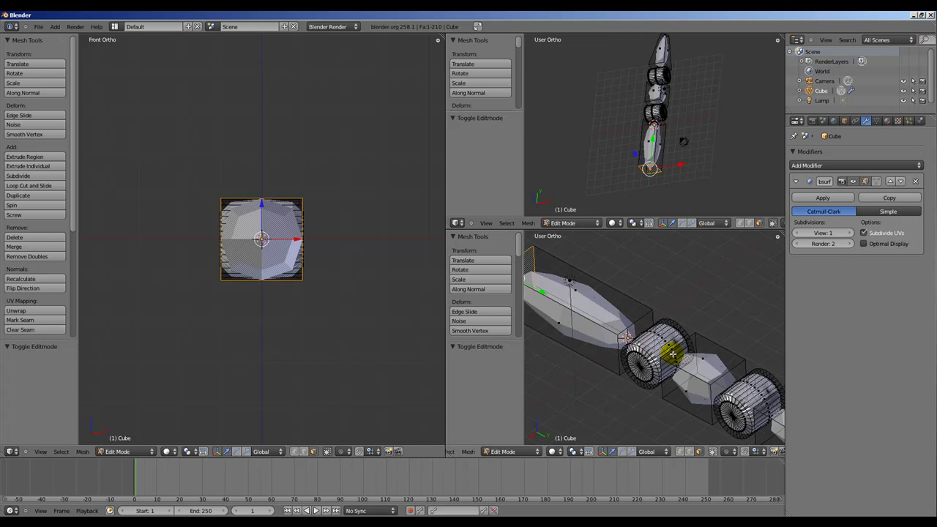
Cut edge loops across the joint cylinder, sliding one toward the cylinder's end.
key(ctrl+r)
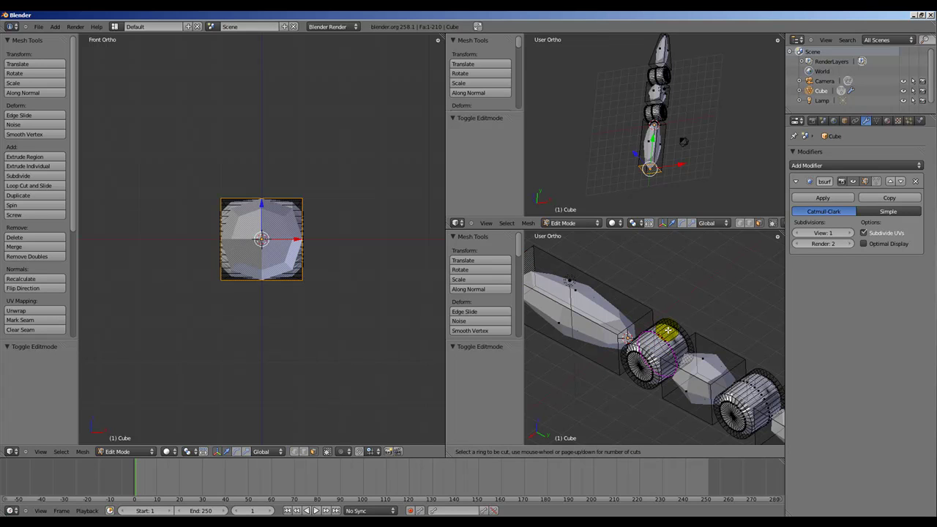
click(668, 331)
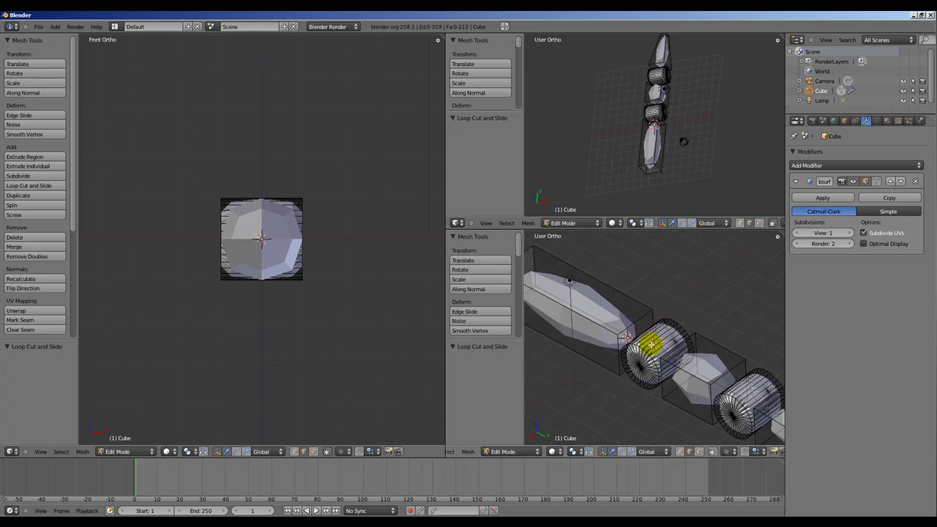
middle_drag(652, 337, 678, 375)
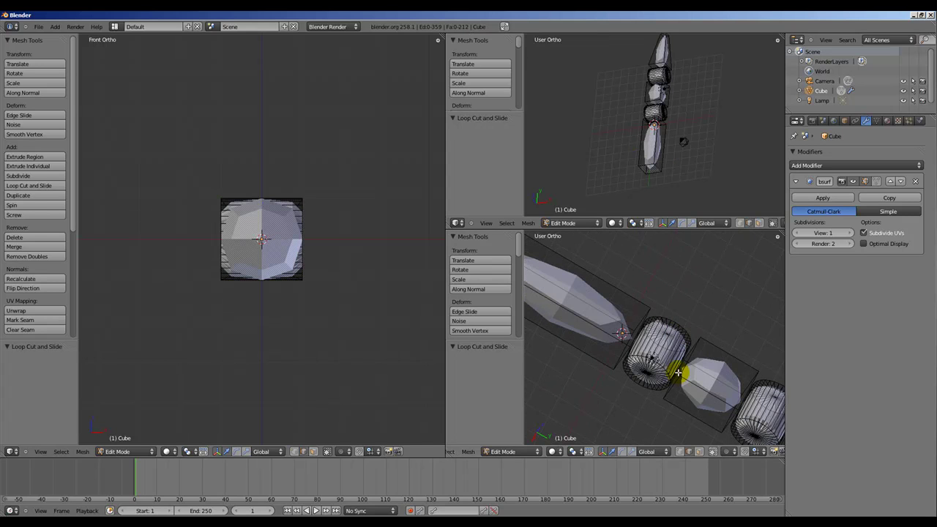
key(a)
scroll(663, 362, up, 5)
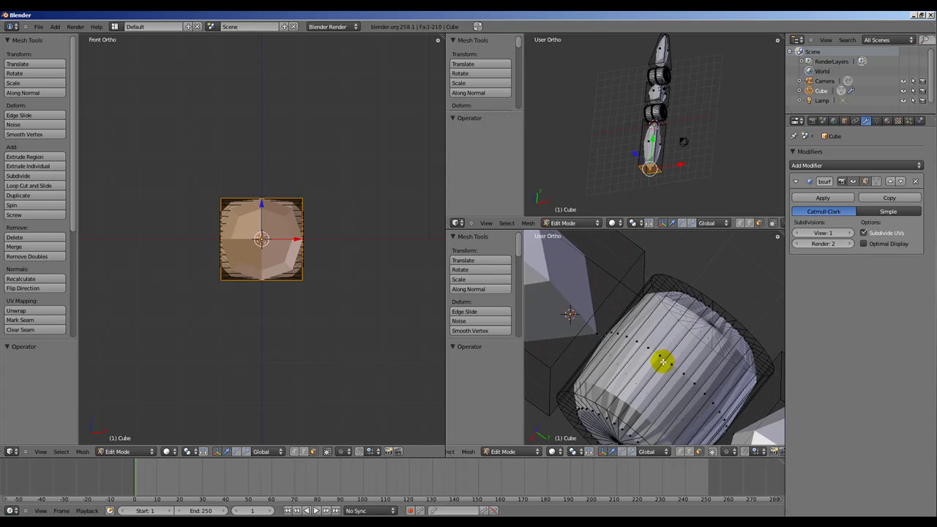
key(ctrl+r)
click(663, 358)
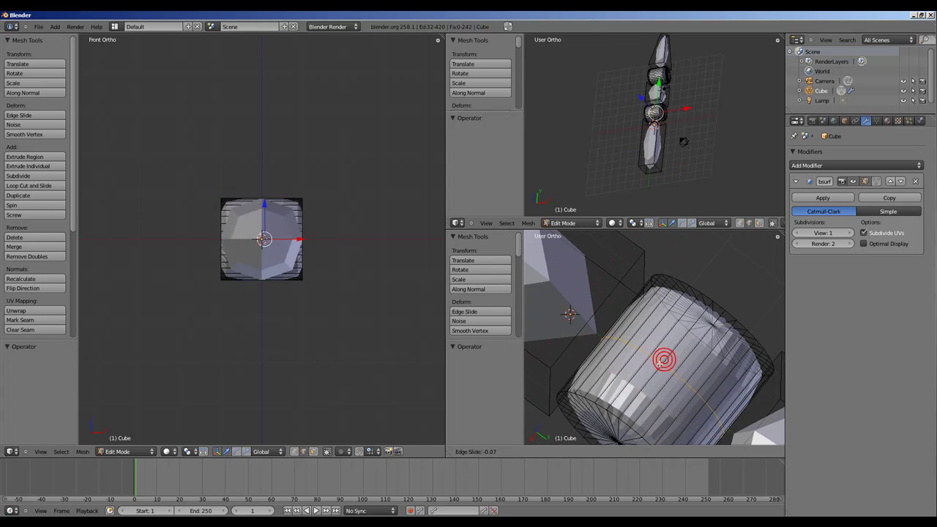
click(603, 412)
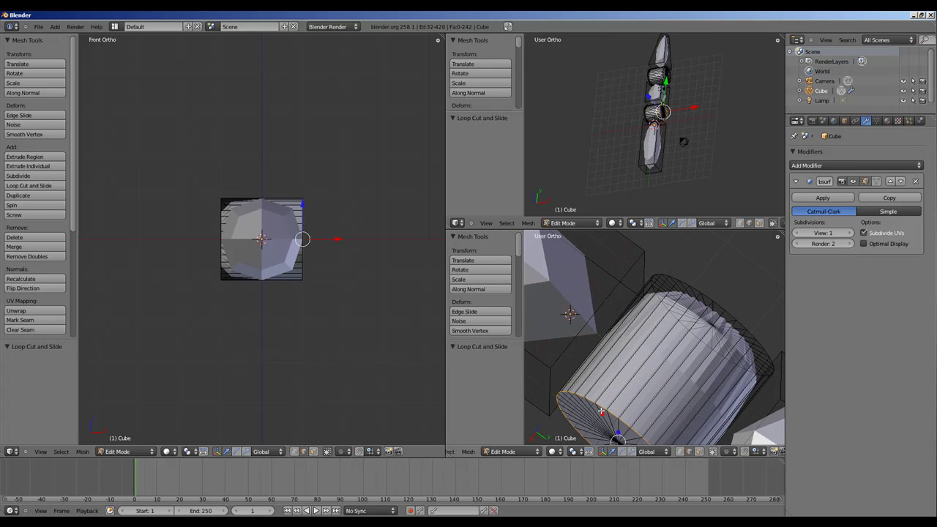
Add an edge loop near the top of the joint cylinder.
key(ctrl+r)
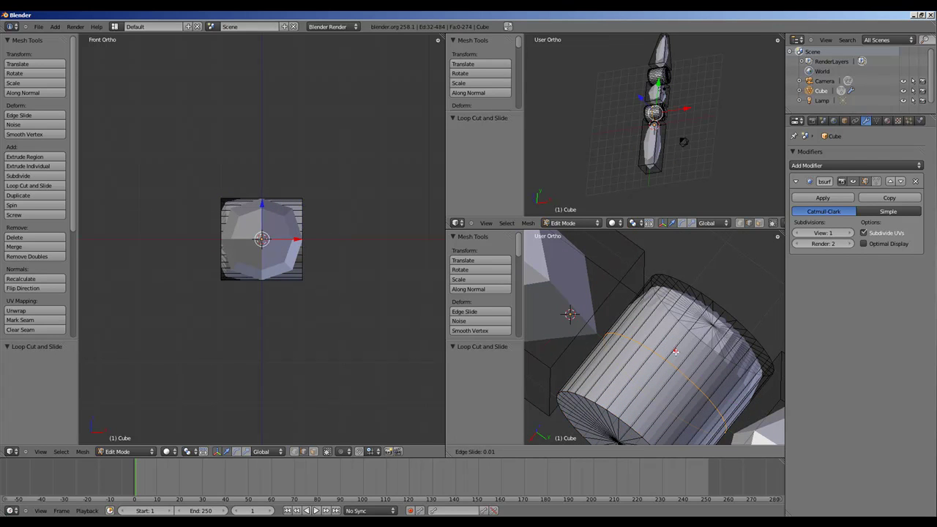
click(712, 315)
click(724, 293)
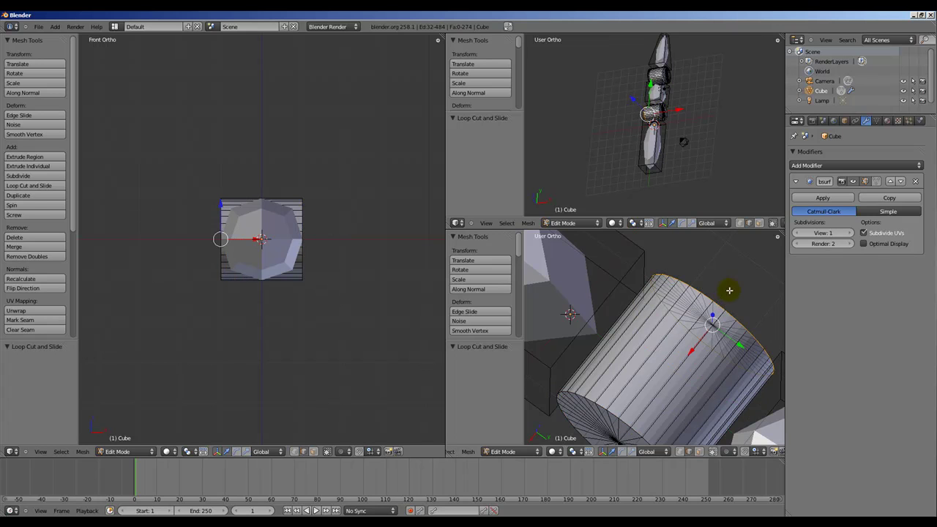
middle_drag(725, 313, 678, 305)
scroll(678, 305, down, 1)
scroll(674, 301, down, 3)
shift+middle_drag(722, 360, 651, 251)
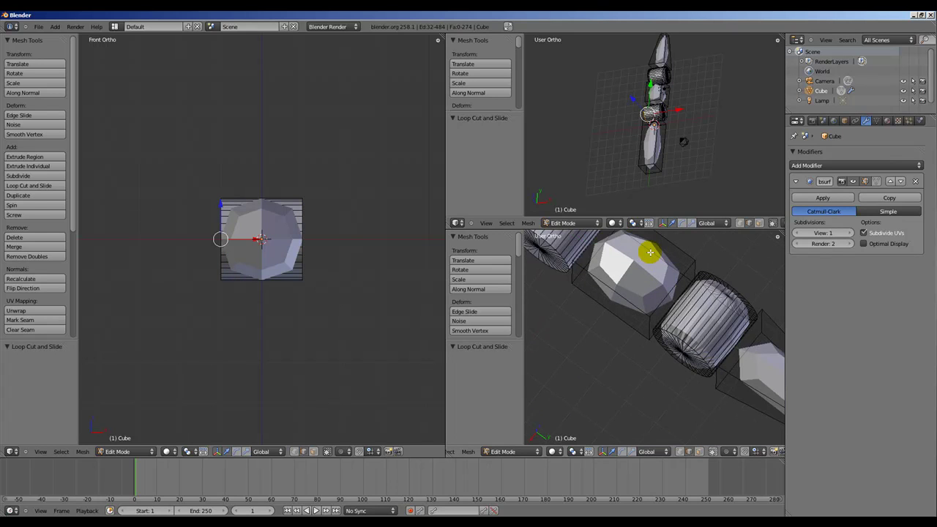
shift+middle_drag(722, 340, 690, 333)
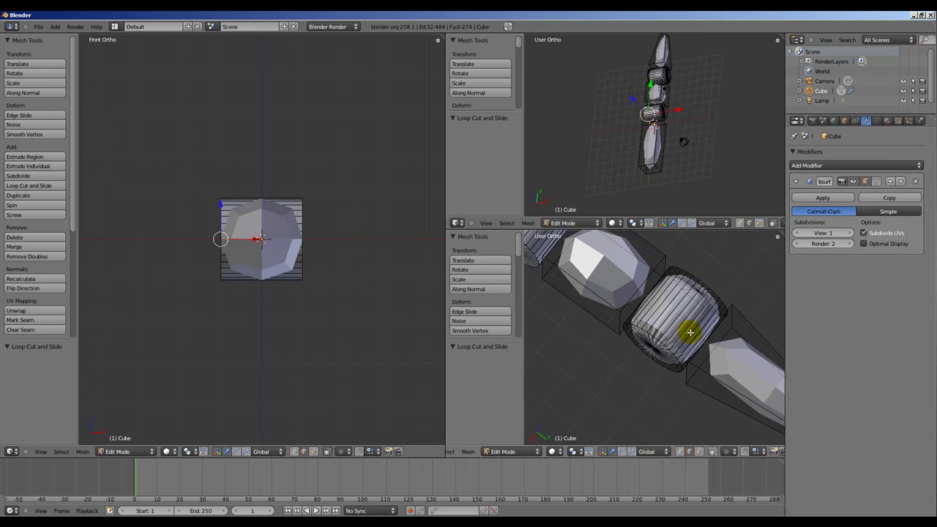
Add another edge loop near the cylinder's opposite end.
key(ctrl+r)
click(690, 332)
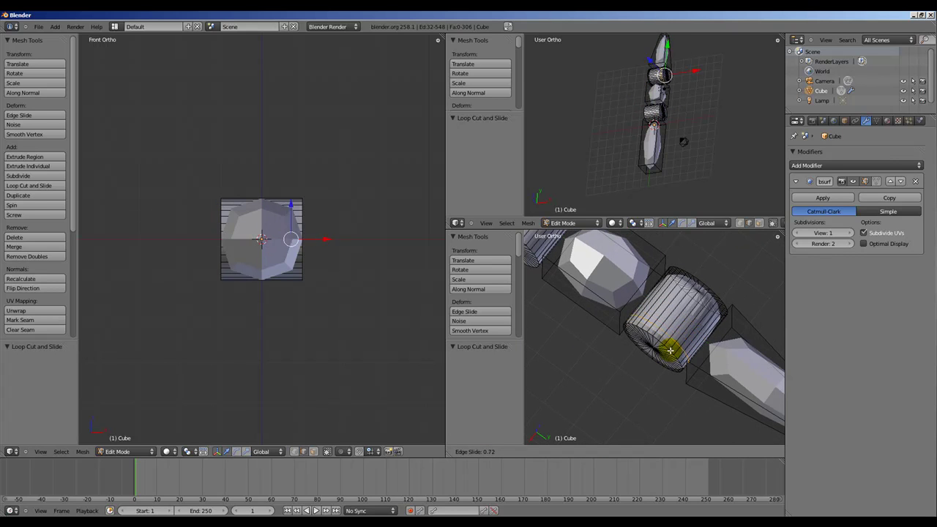
click(662, 359)
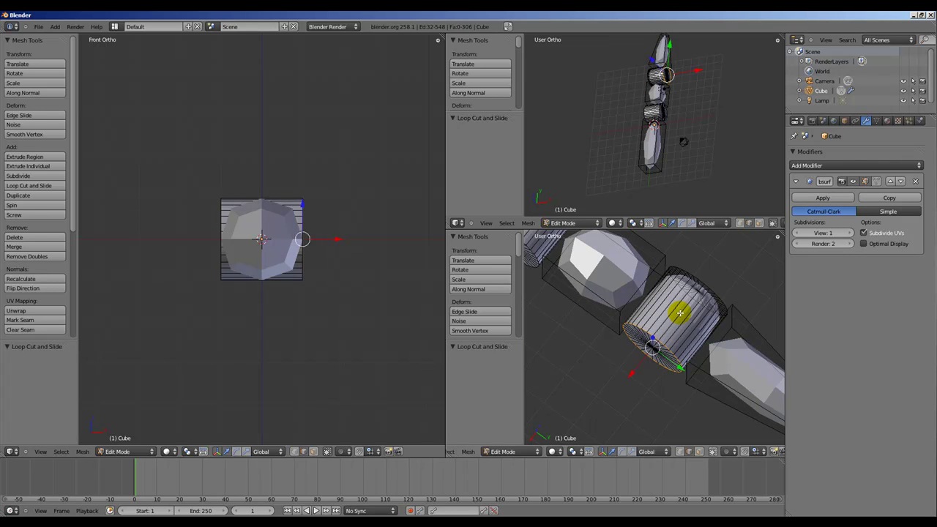
Select the far rim loop, switch to Right Ortho view, and bring up the save browser.
alt+right_click(700, 277)
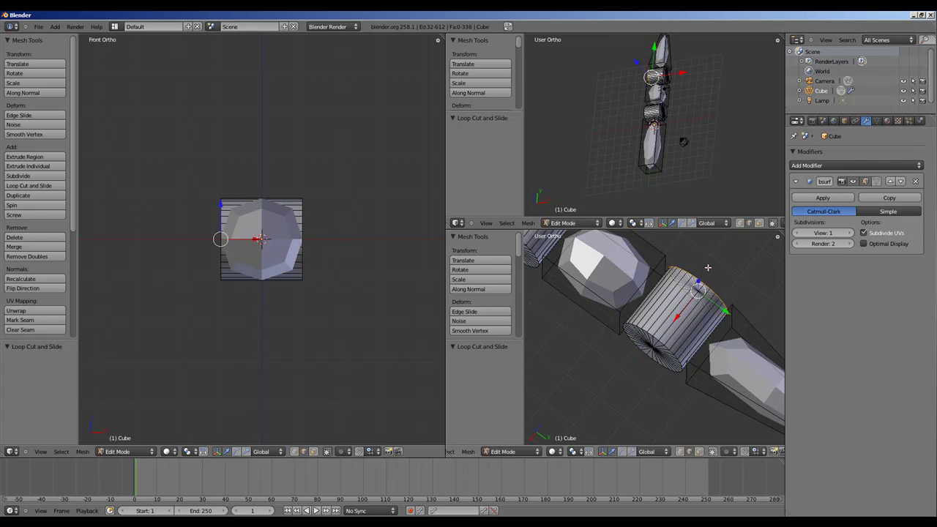
scroll(645, 276, down, 5)
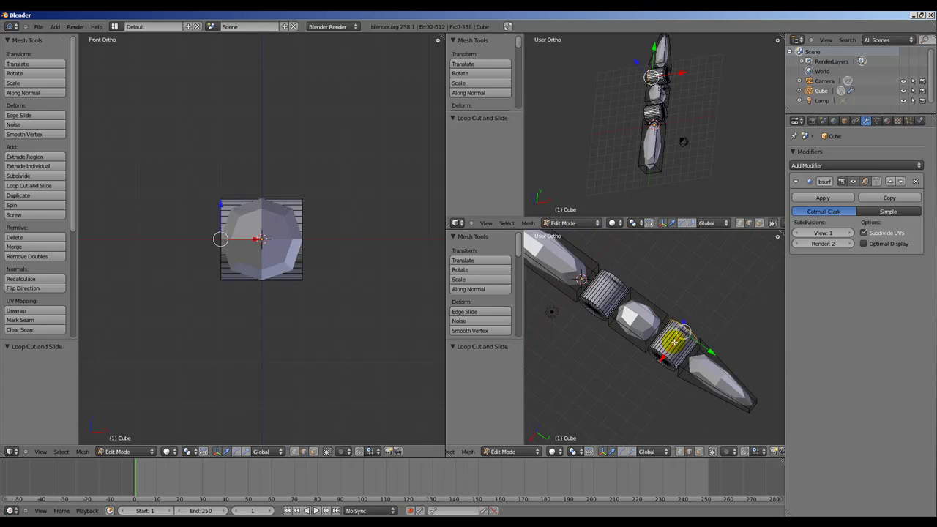
middle_drag(676, 341, 709, 264)
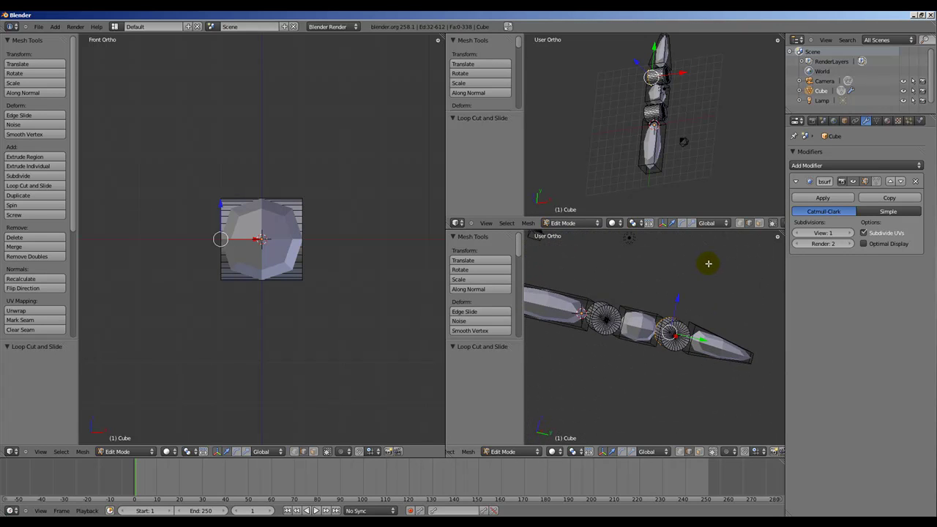
key(KP_3)
key(ctrl+s)
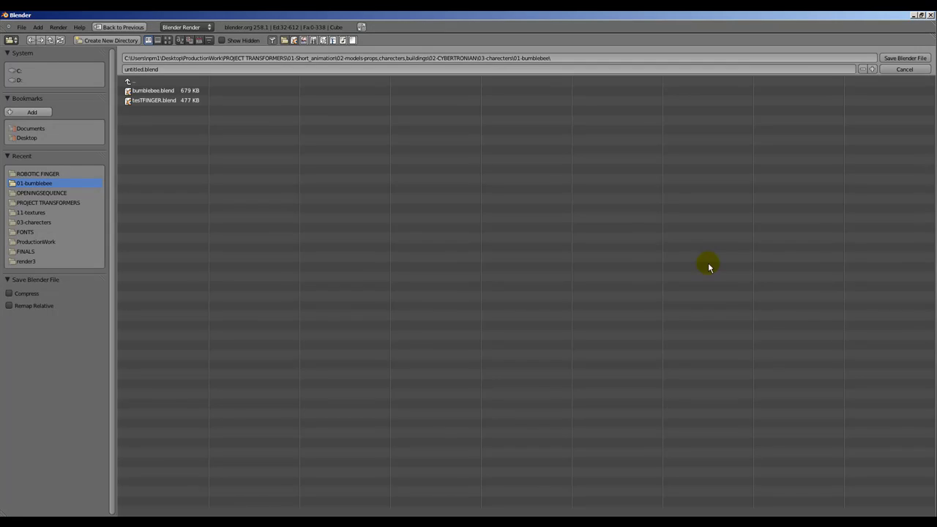
Replace the untitled.blend file name with tut2.blend in the save browser.
click(140, 68)
key(BackSpace)
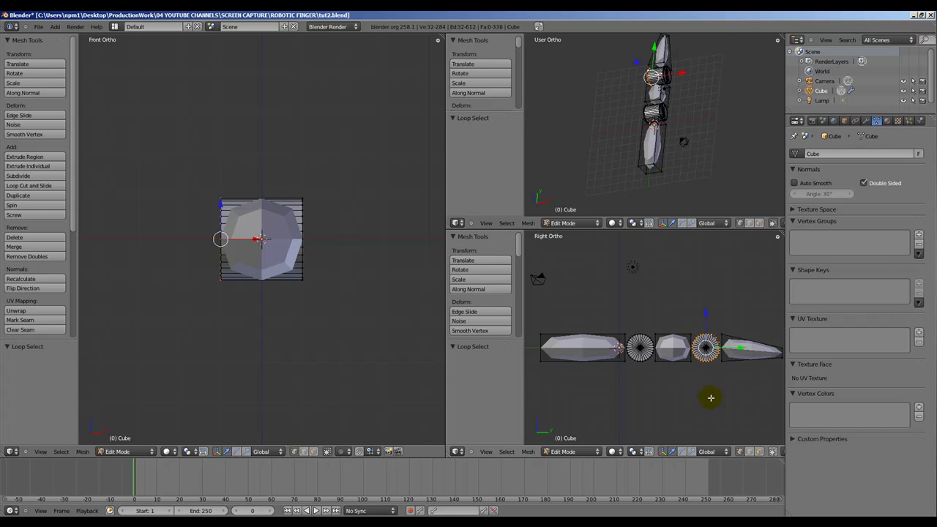
Deselect everything, then select the whole first finger segment as linked geometry.
key(a)
scroll(711, 398, up, 8)
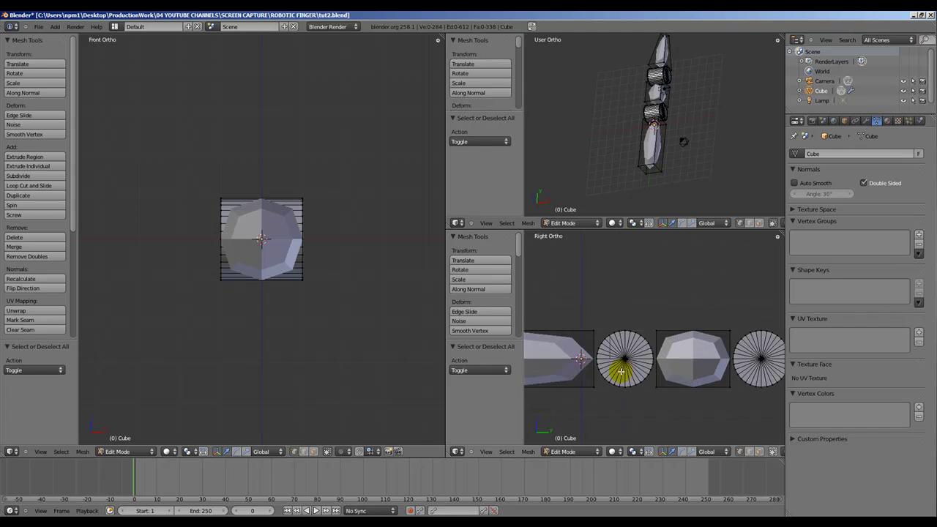
shift+middle_drag(593, 364, 779, 370)
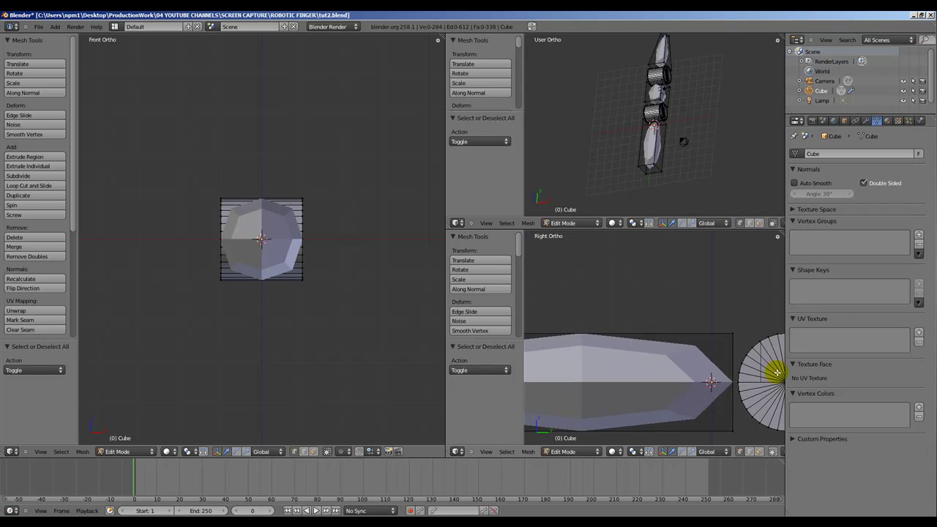
right_click(734, 334)
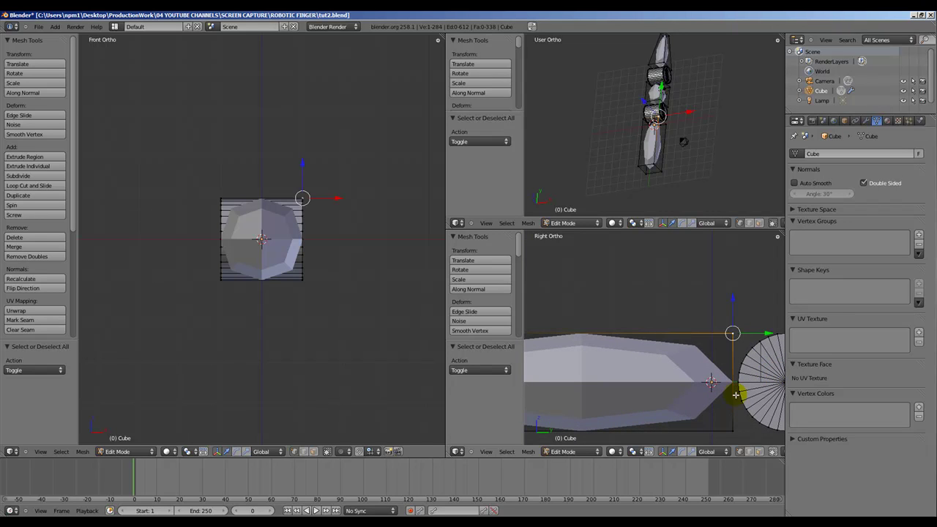
scroll(734, 394, down, 2)
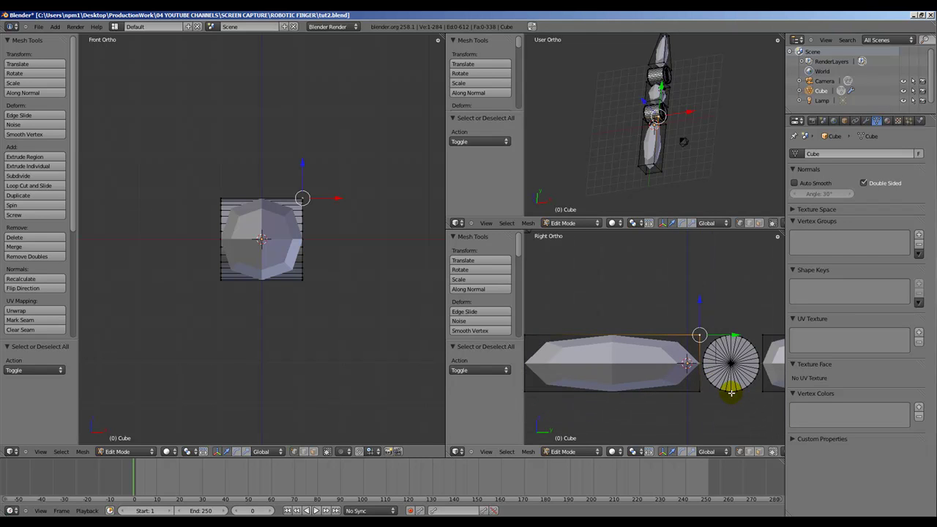
key(ctrl+l)
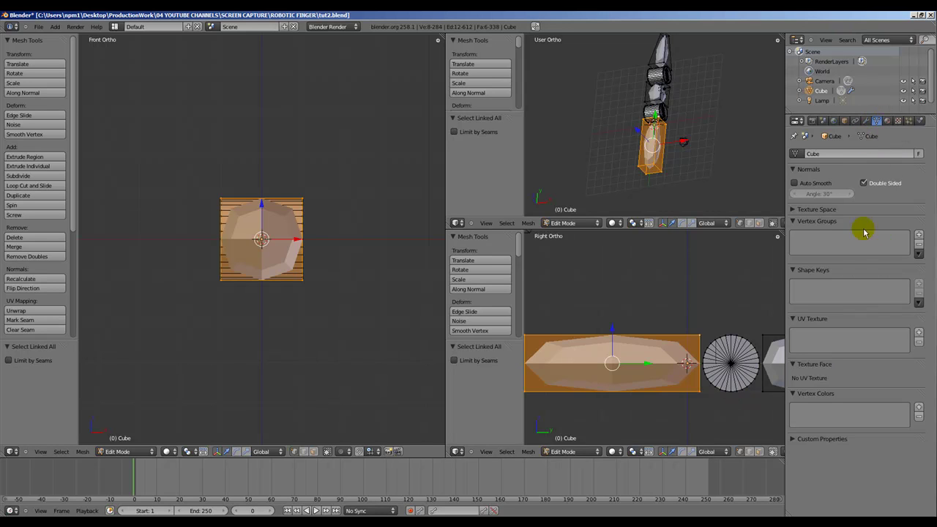
Create a vertex group named finger1_top and assign the selected segment to it.
click(920, 237)
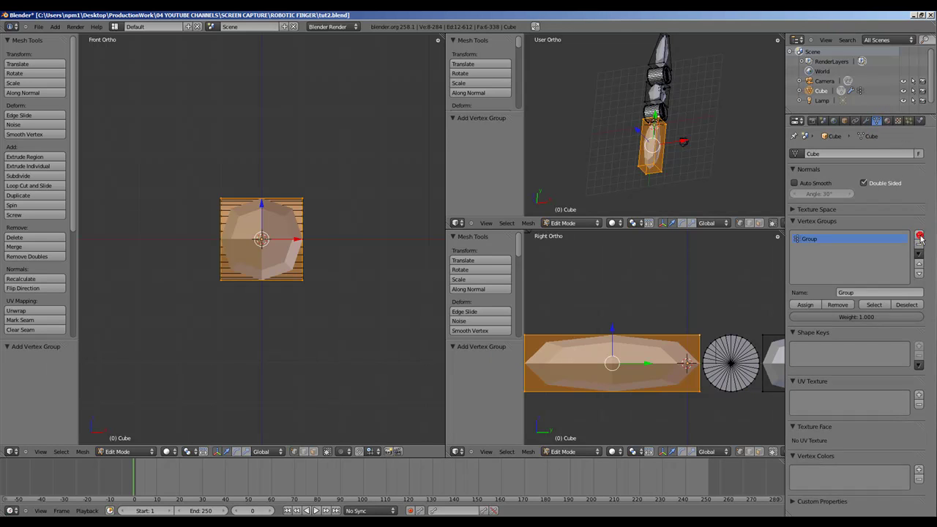
click(861, 293)
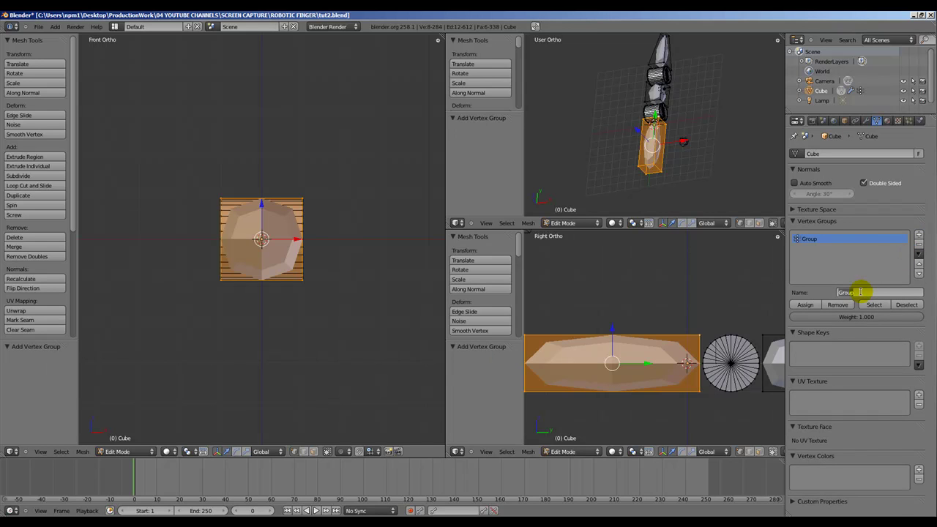
key(BackSpace)
text(finger1)
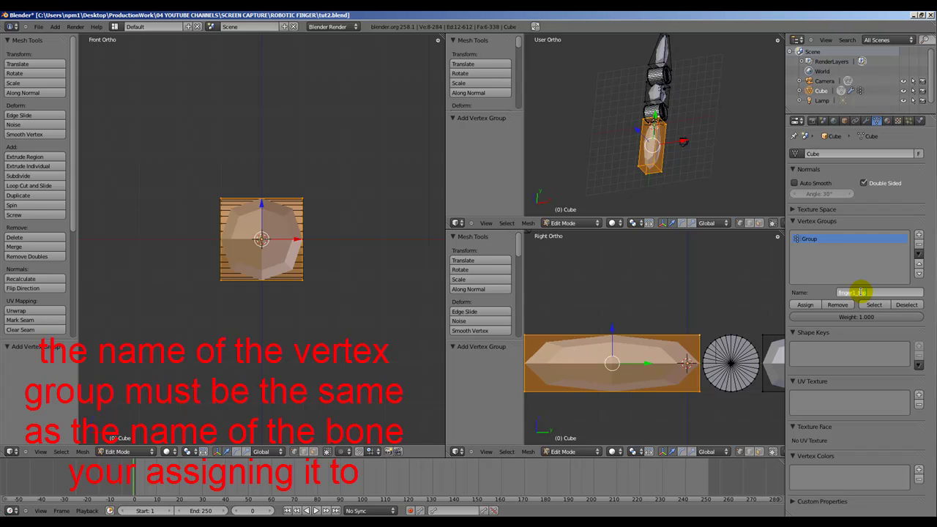
text(_top)
key(Return)
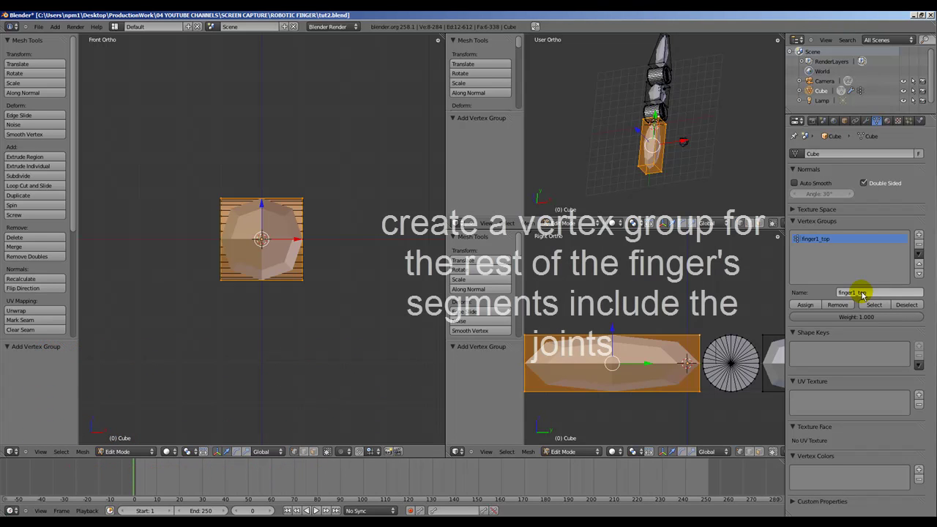
click(804, 305)
scroll(681, 350, down, 2)
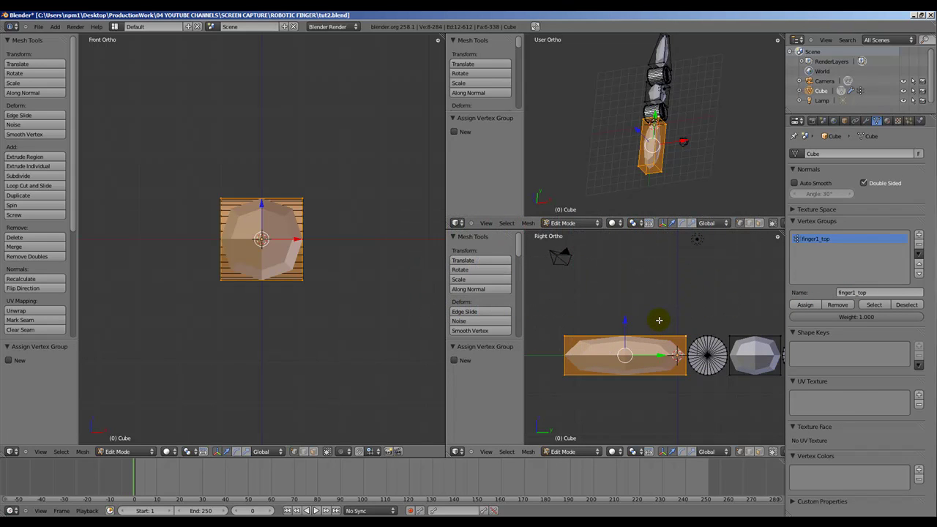
Select the whole joint gear disk and the fingertip piece as linked geometry.
key(a)
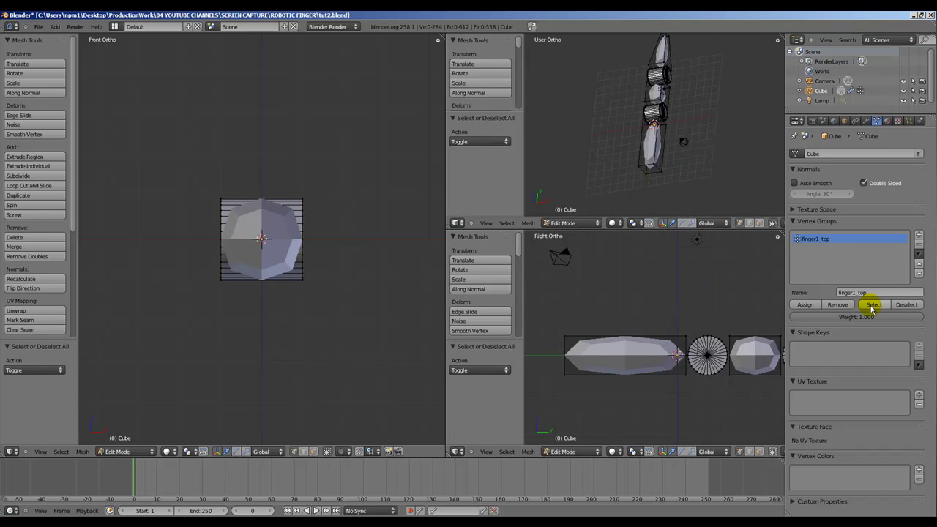
click(873, 305)
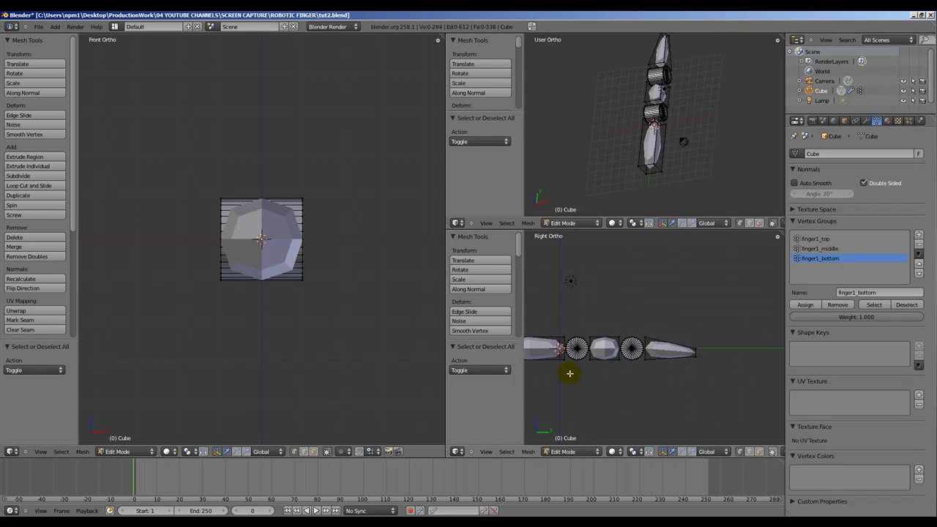
scroll(593, 347, up, 4)
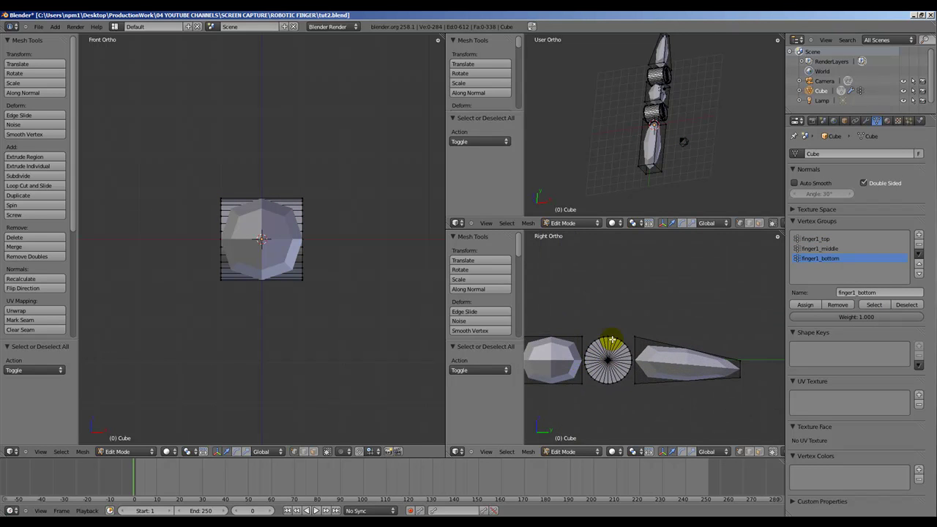
right_click(611, 339)
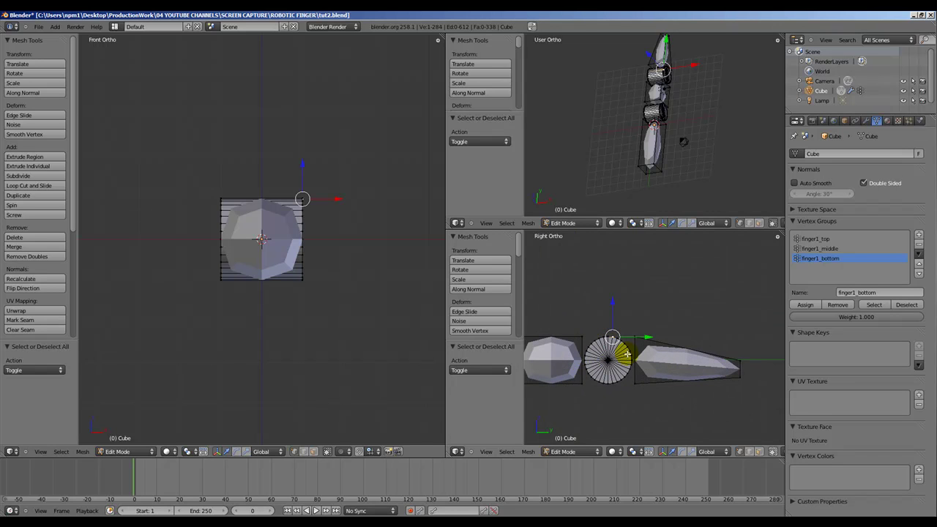
key(ctrl+l)
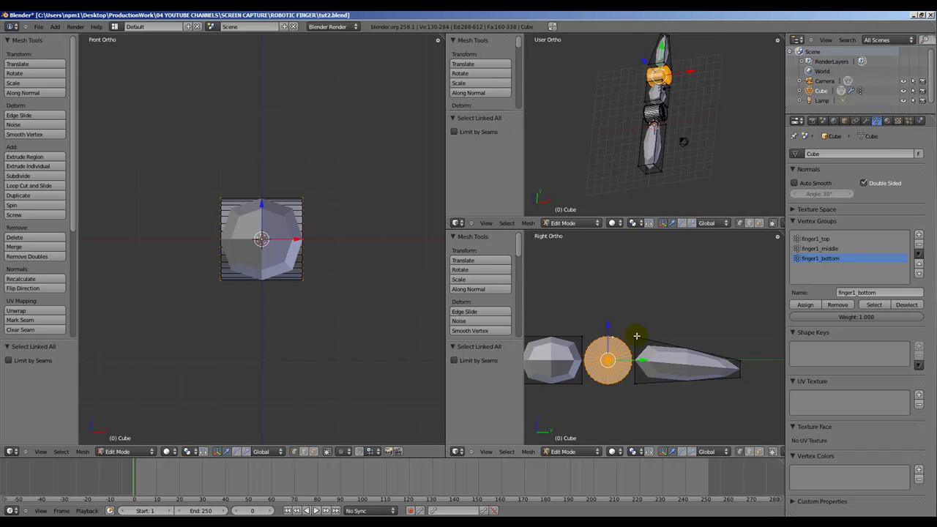
shift+right_click(638, 336)
key(ctrl+l)
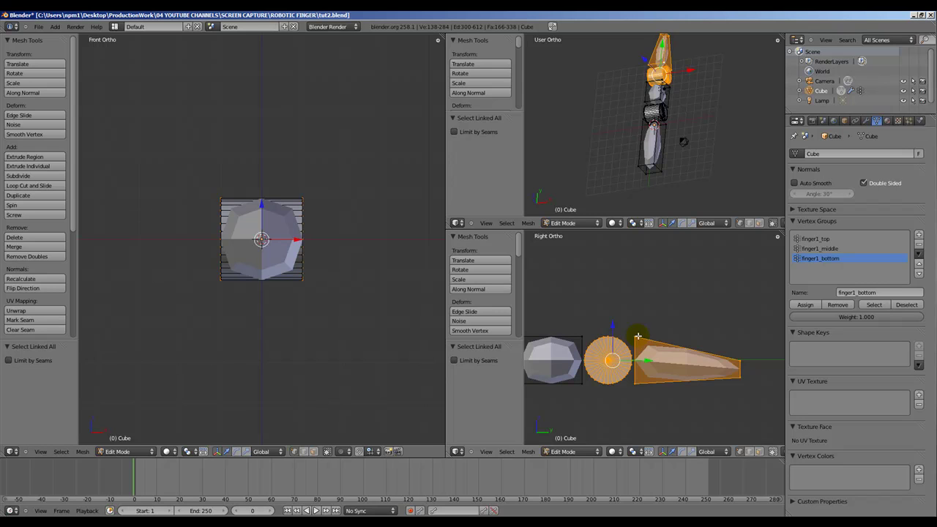
Separate the selected fingertip and gear into their own object.
key(p)
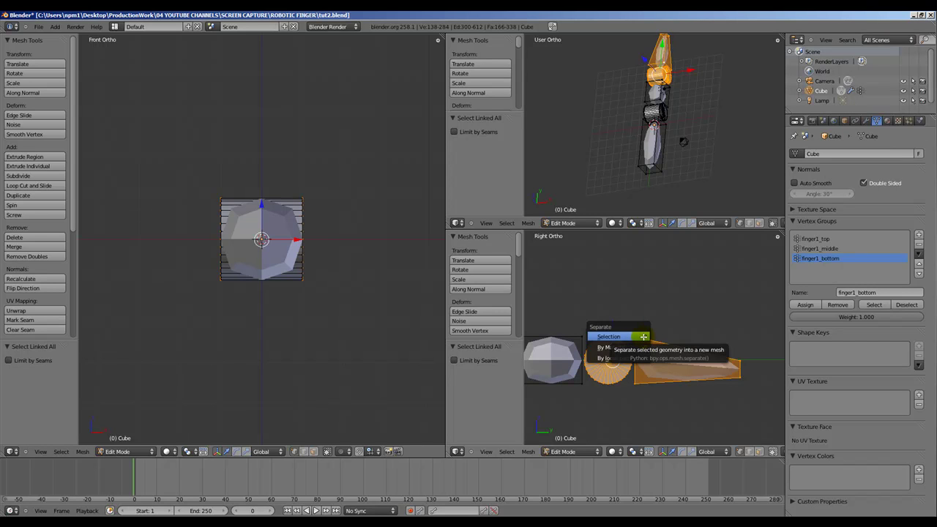
click(644, 337)
scroll(644, 337, down, 4)
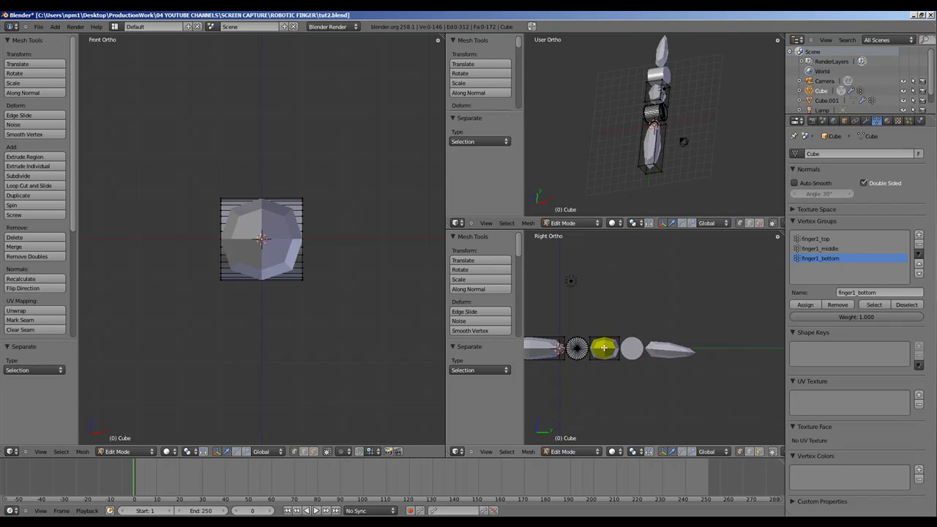
scroll(661, 346, down, 2)
scroll(624, 350, up, 6)
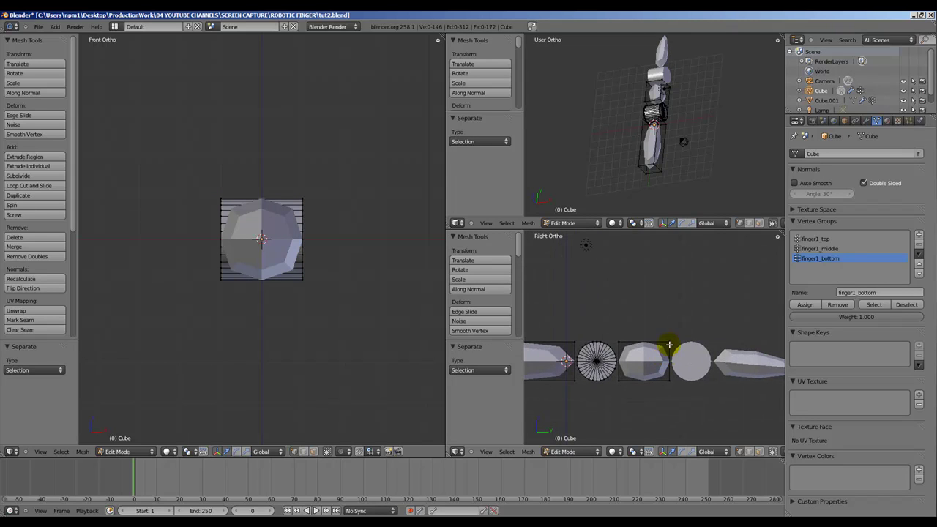
Separate the first joint disc and middle segment into a new object, then return to Object Mode.
right_click(670, 343)
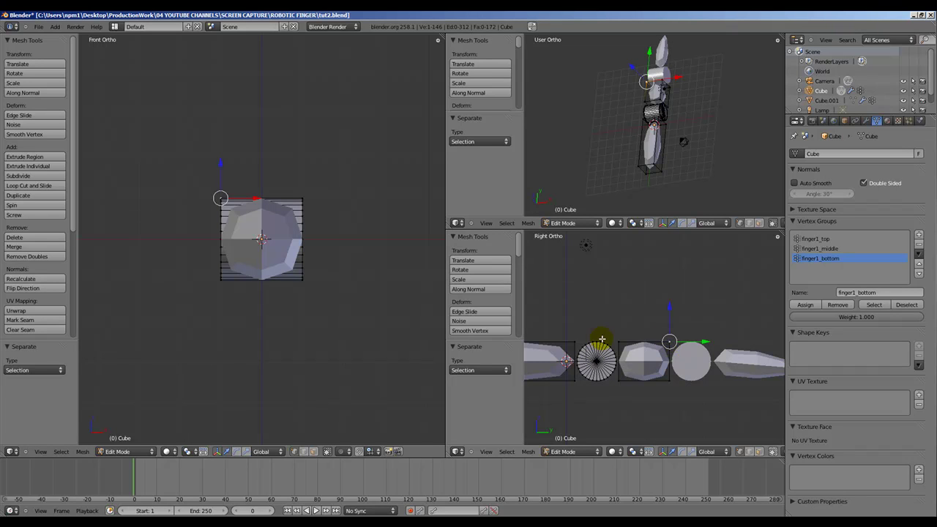
shift+right_click(601, 343)
shift+right_click(630, 377)
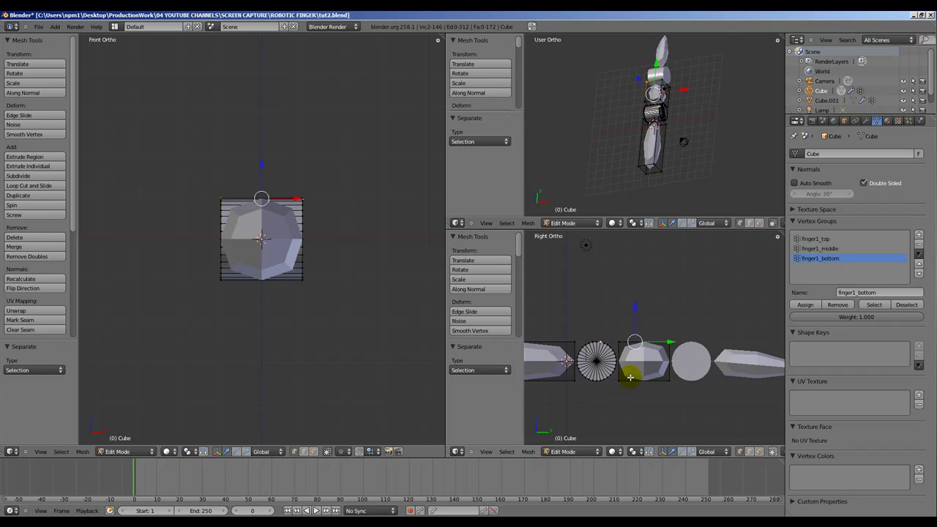
key(ctrl+l)
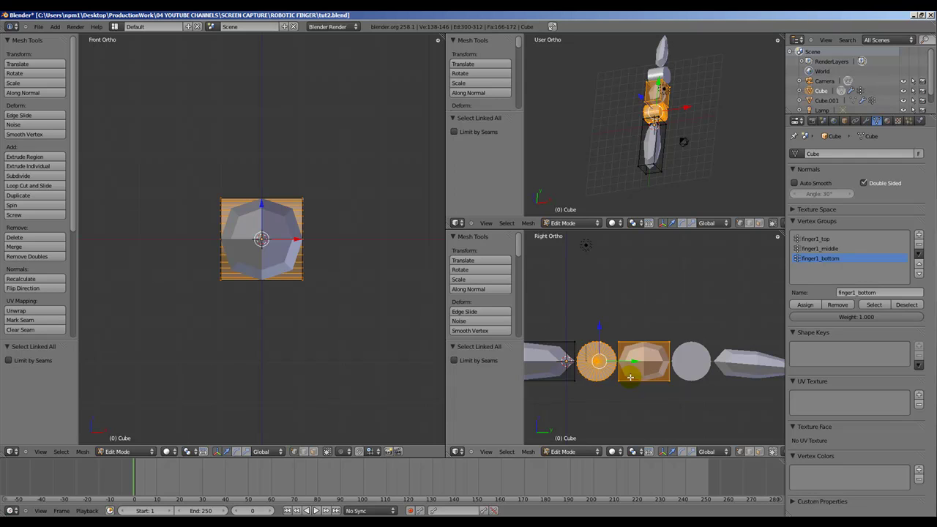
key(p)
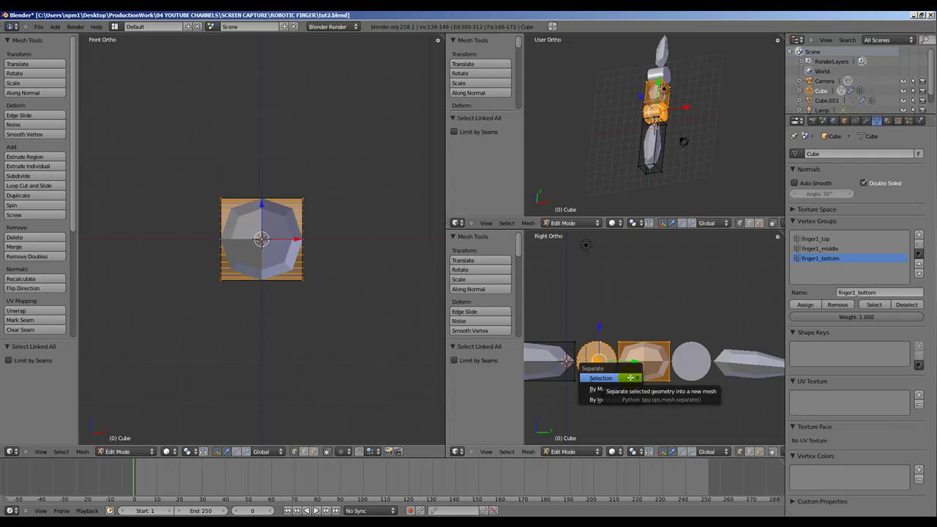
click(601, 377)
scroll(607, 375, down, 2)
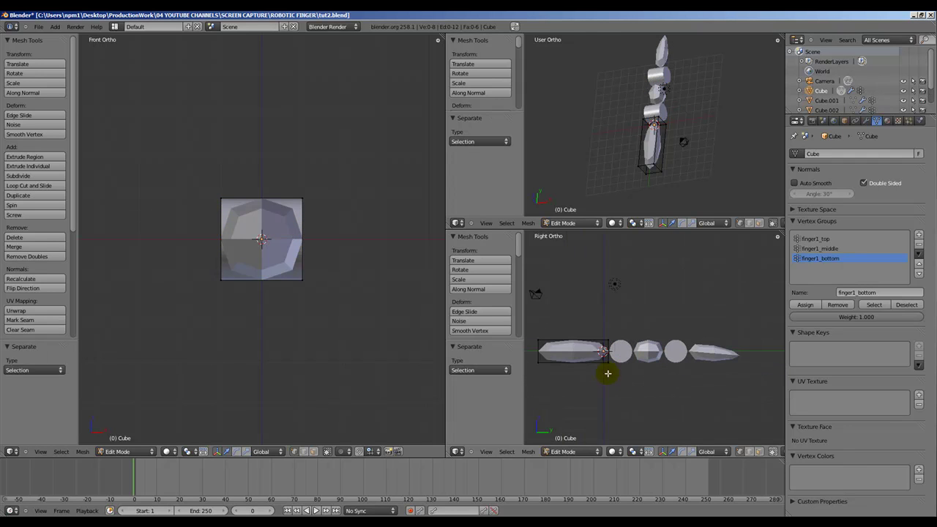
key(Tab)
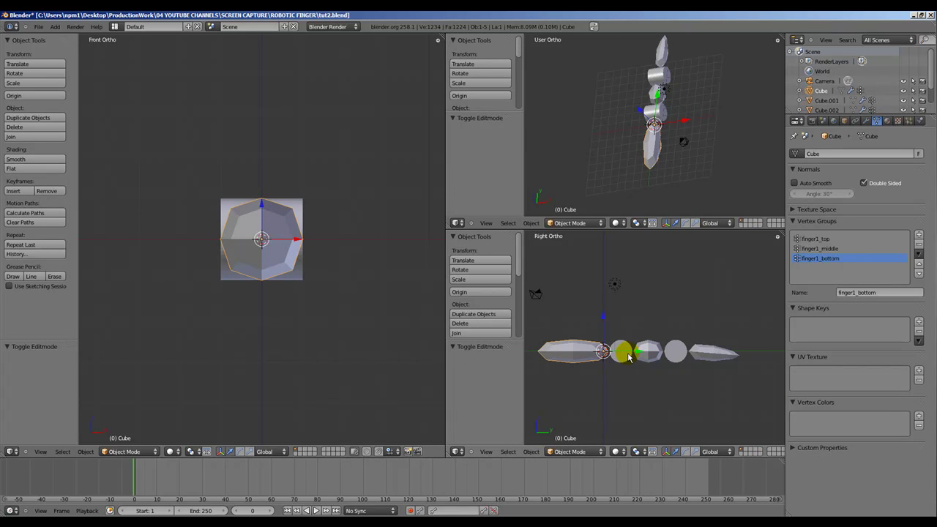
Edit Cube.001 and select only the vertex ring around its joint disc.
right_click(694, 351)
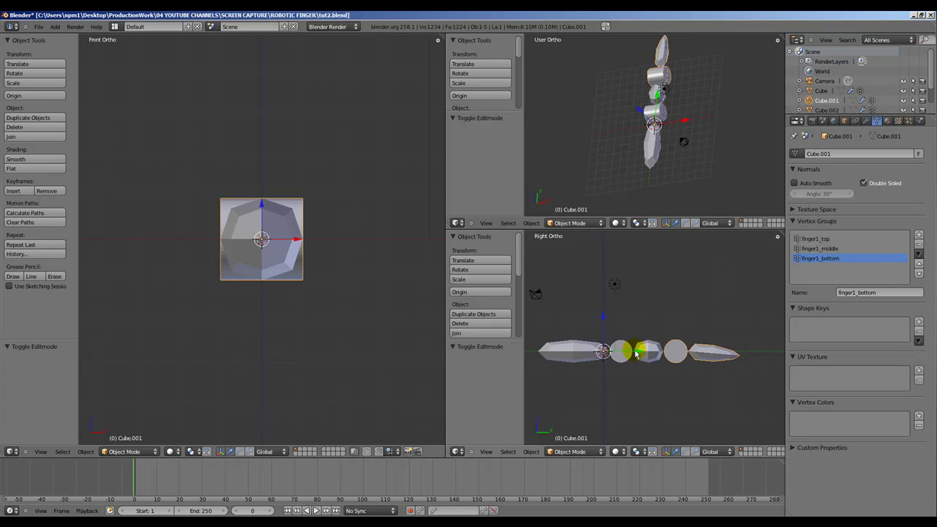
scroll(676, 357, up, 5)
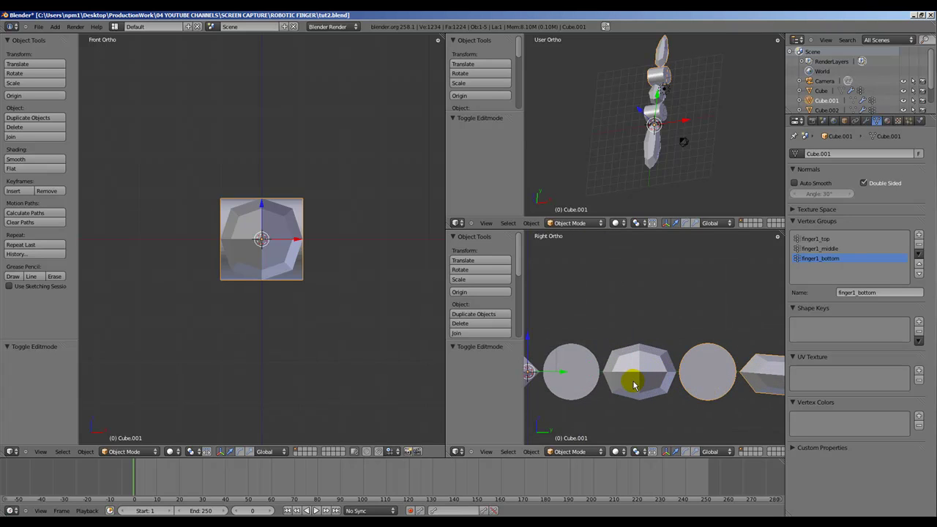
scroll(608, 375, down, 3)
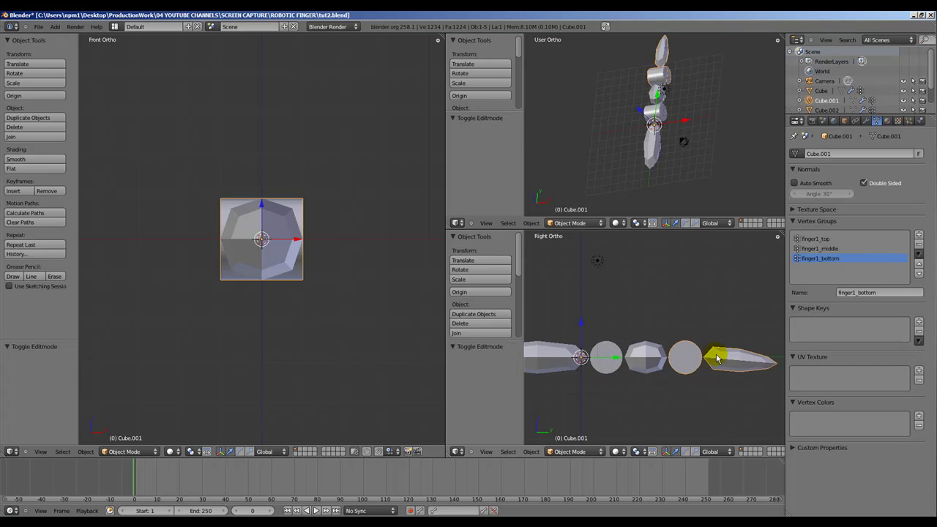
key(Tab)
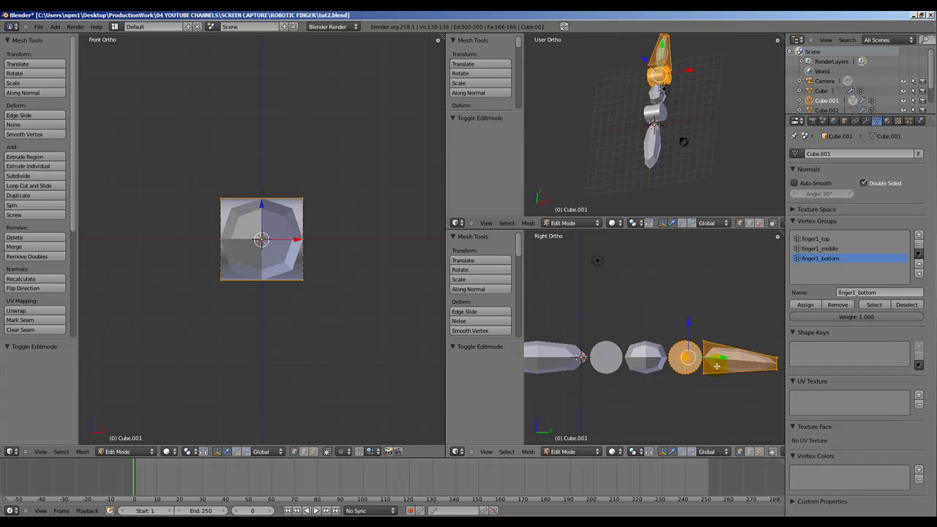
key(a)
middle_drag(714, 361, 671, 391)
drag(689, 361, 694, 358)
right_click(722, 351)
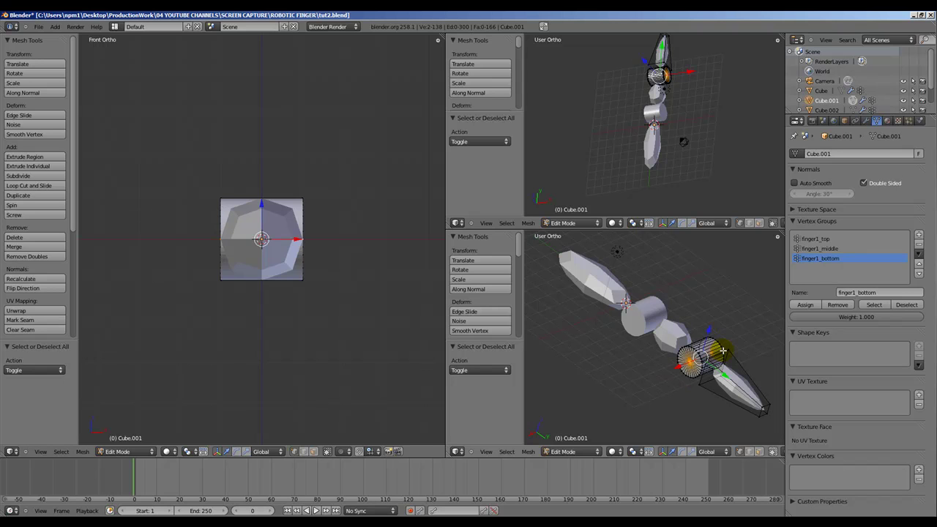
Snap the 3D cursor to the joint ring's centre, switch to Right Ortho, and clear the selection.
key(shift+s)
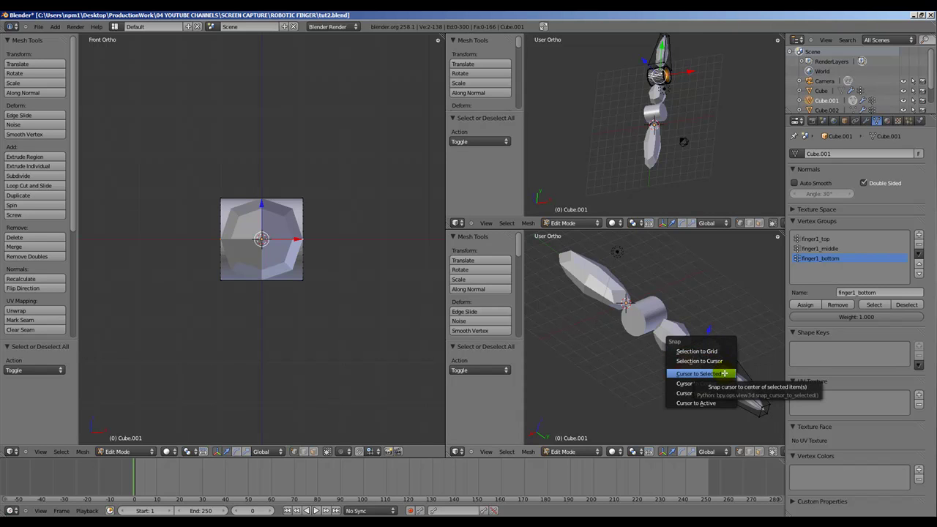
click(724, 373)
middle_drag(727, 375, 741, 360)
key(KP_3)
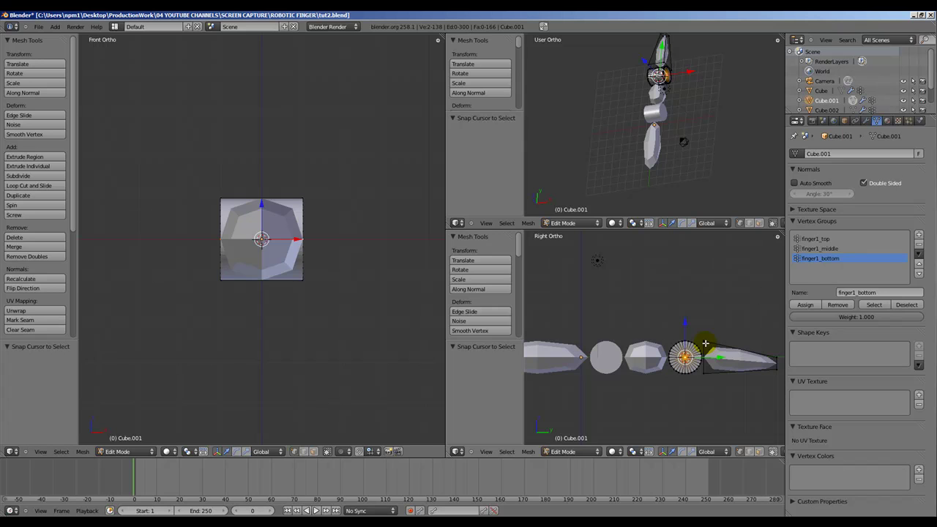
shift+right_click(705, 343)
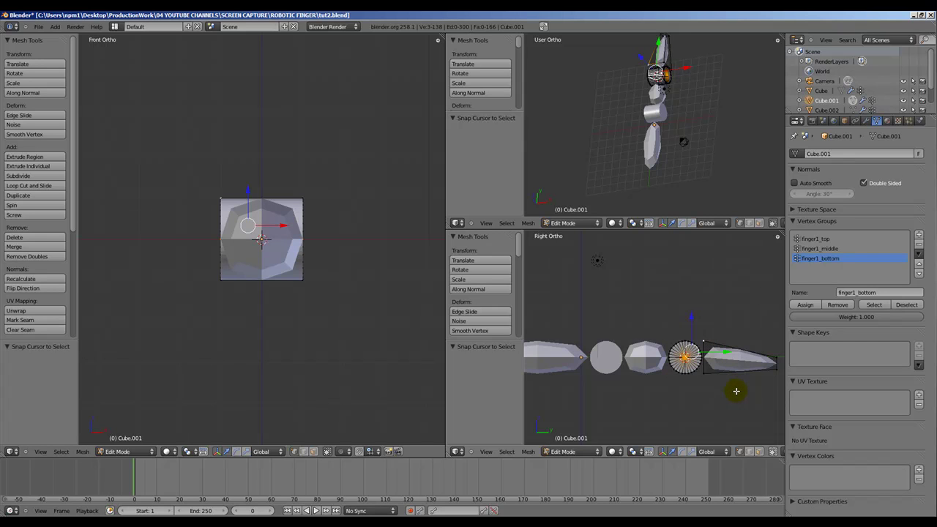
key(ctrl+l)
key(a)
key(a)
key(a)
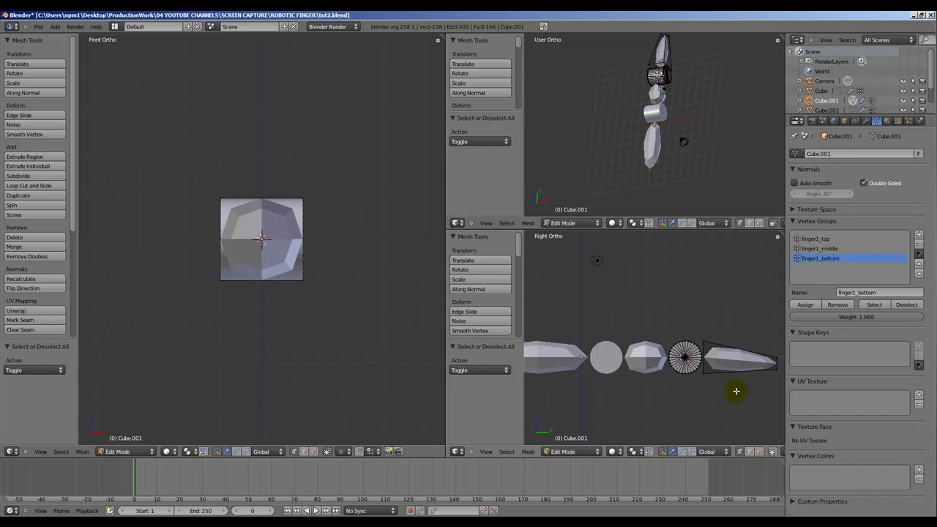
Rotate the whole fingertip mesh 32.802° about its joint.
key(a)
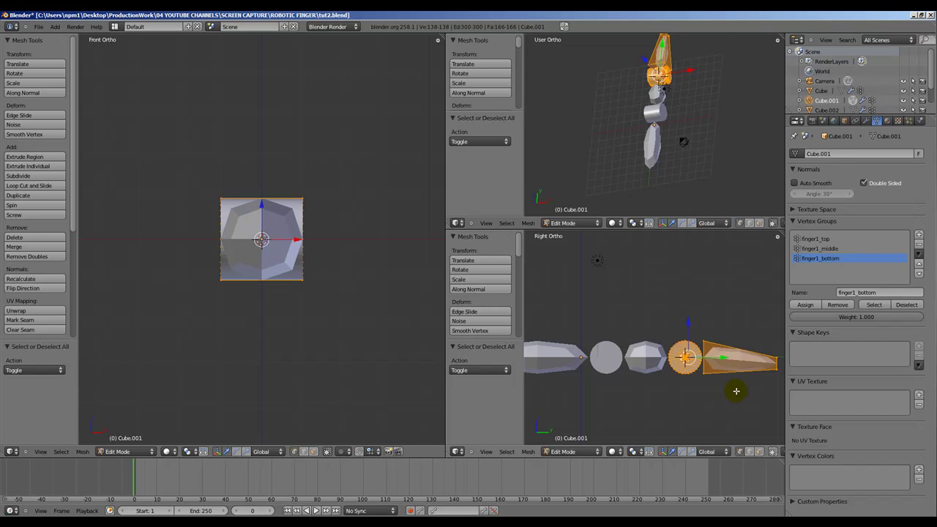
scroll(737, 391, down, 2)
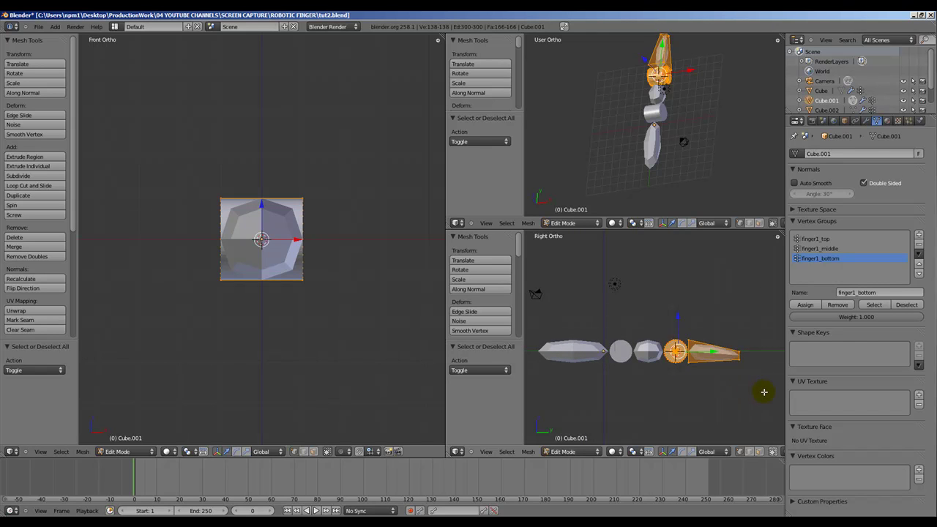
key(r)
click(724, 424)
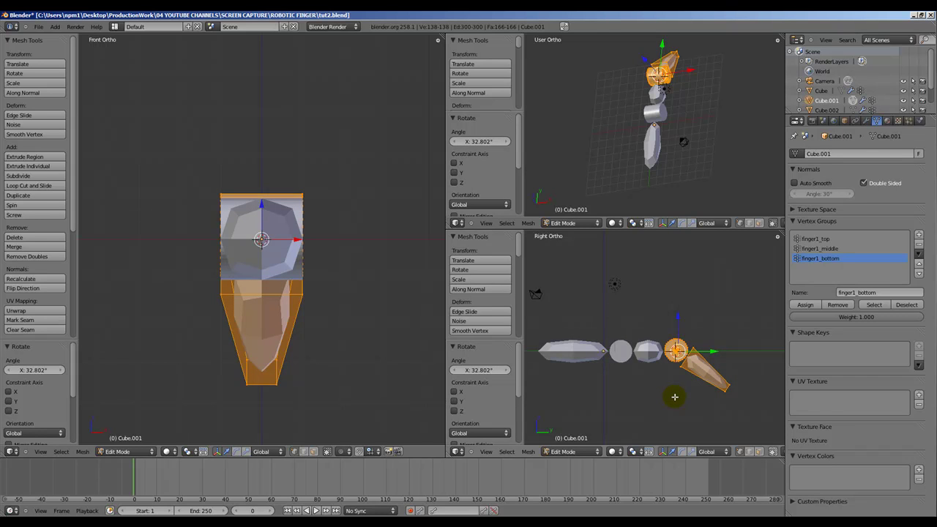
Select the base finger segment Cube and enter its Edit Mode.
key(Tab)
key(Tab)
key(Tab)
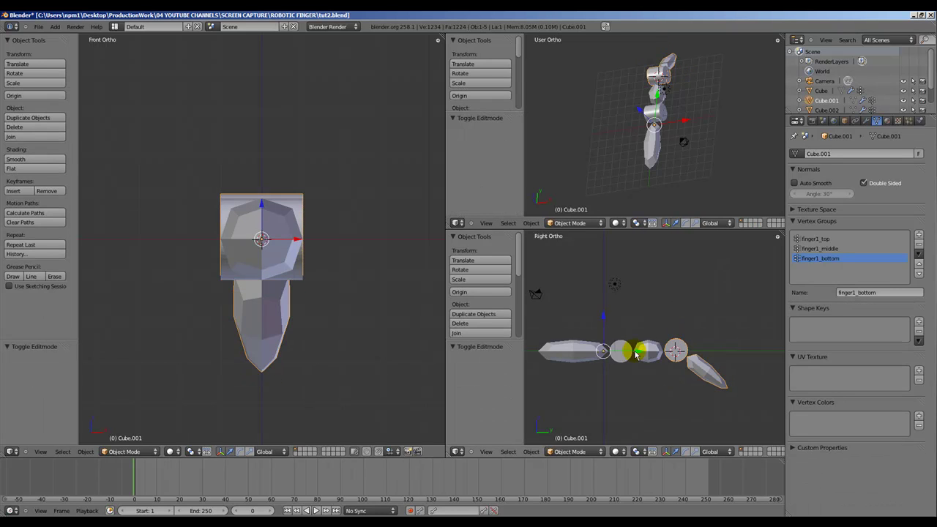
right_click(634, 352)
right_click(565, 349)
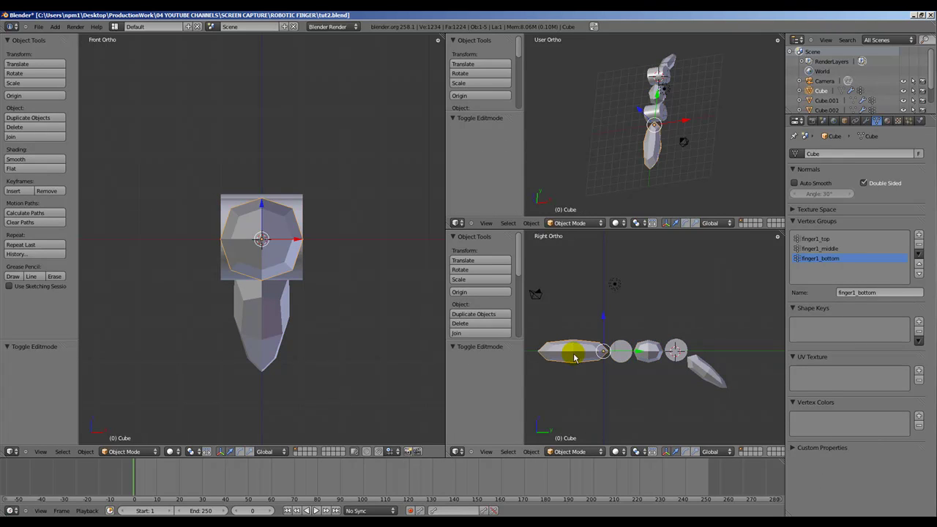
key(Tab)
scroll(585, 355, up, 5)
Snap the 3D cursor to the base segment's joint and return to Right Ortho view.
middle_drag(594, 356, 608, 402)
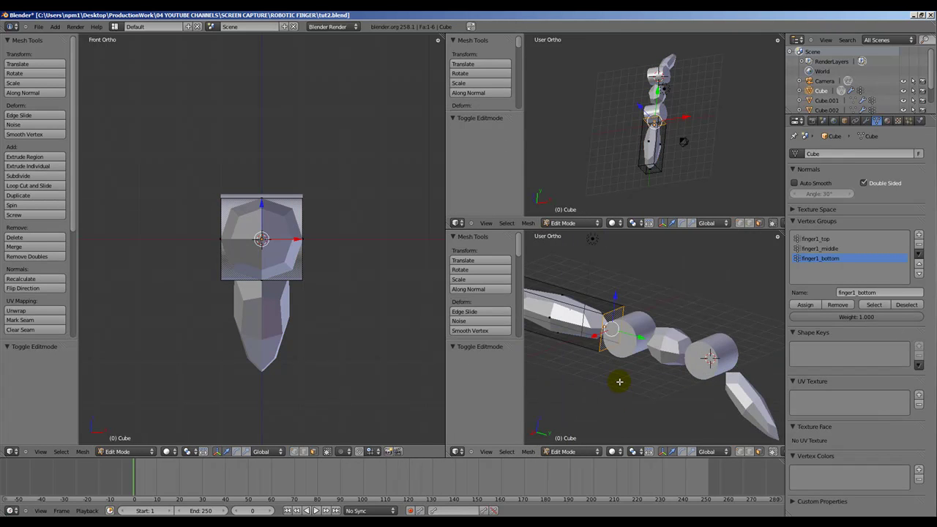
key(KP_3)
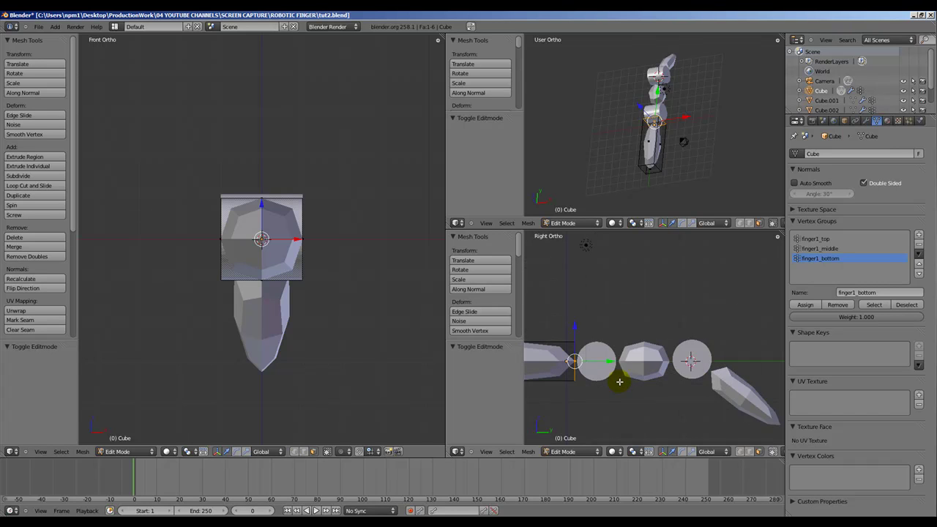
key(shift+s)
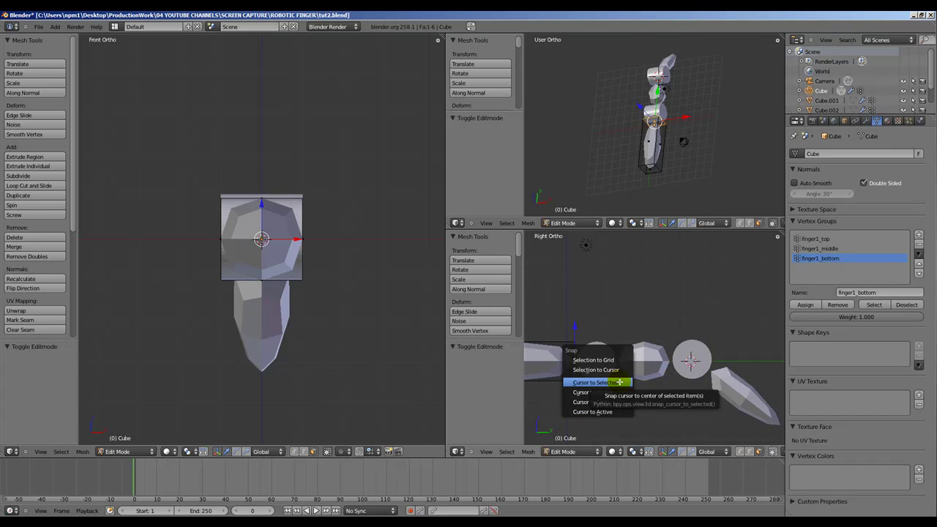
click(619, 382)
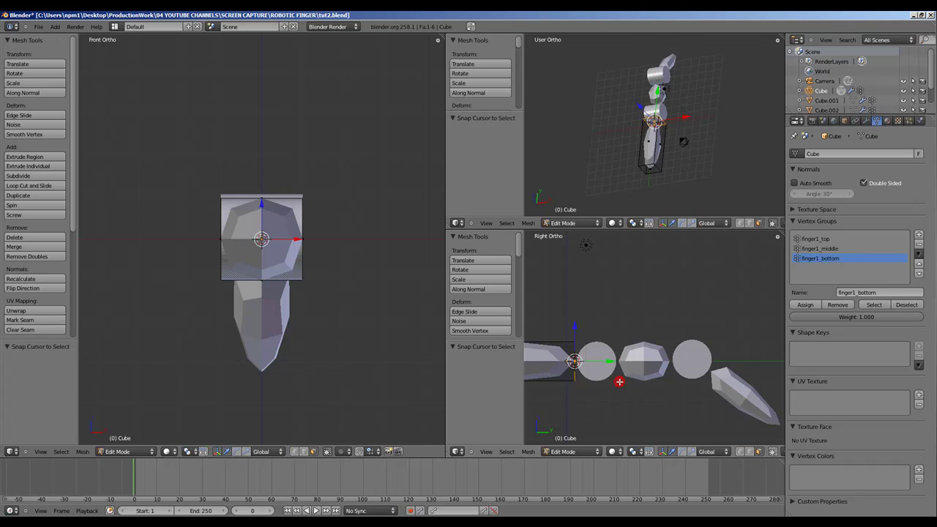
middle_drag(615, 376, 717, 360)
key(KP_3)
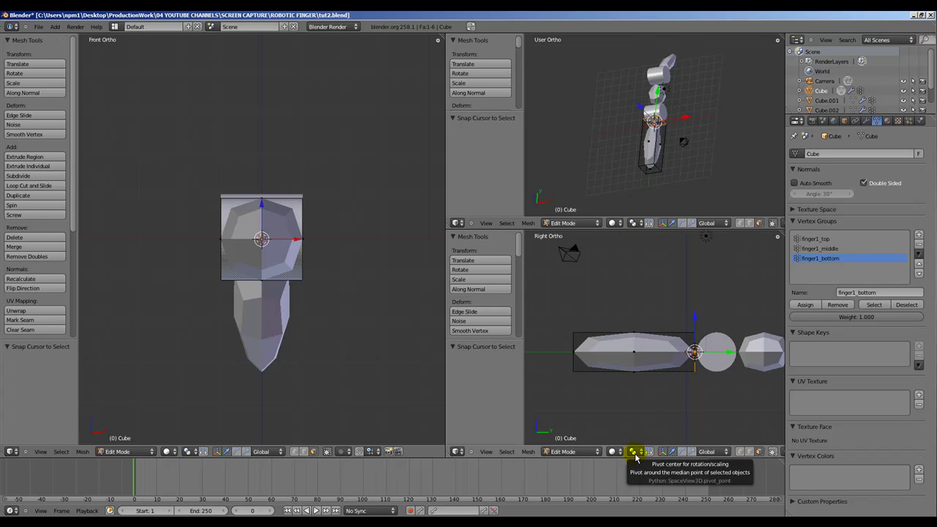
Set the rotation pivot point to the 3D cursor.
scroll(634, 452, down, 2)
scroll(693, 399, down, 3)
scroll(703, 387, up, 2)
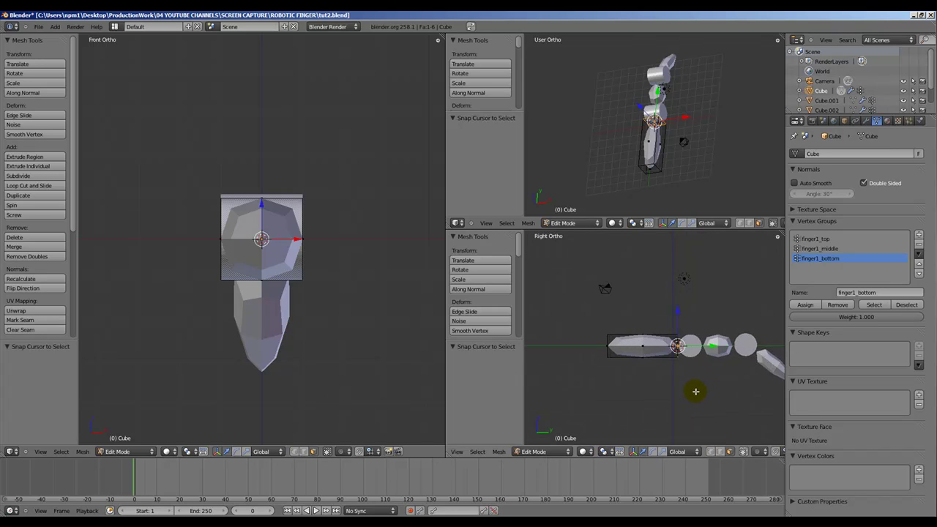
click(607, 452)
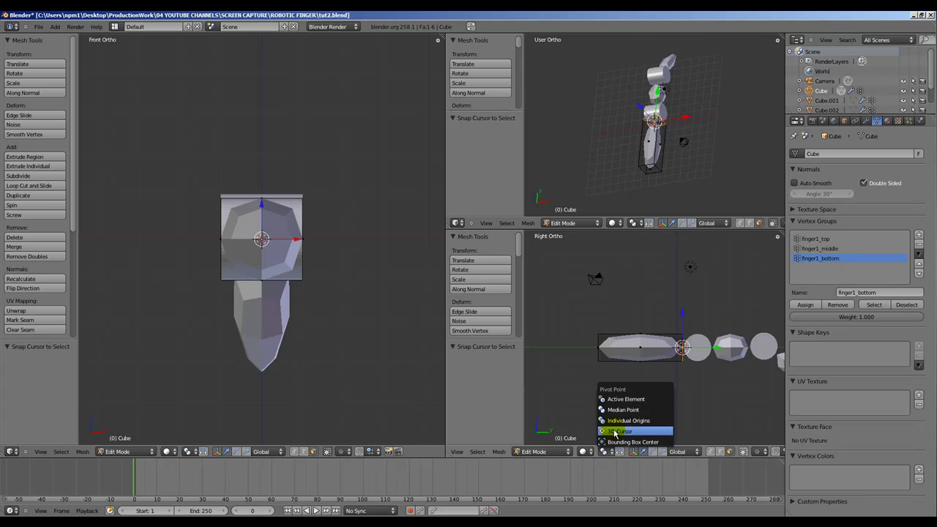
click(620, 432)
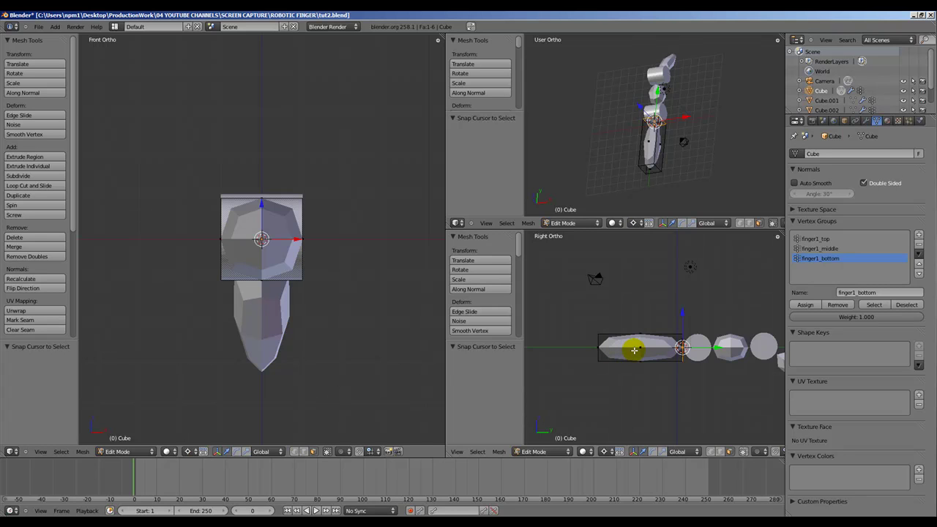
Rotate the whole base segment about the cursor to bend the finger at its joint.
key(a)
key(a)
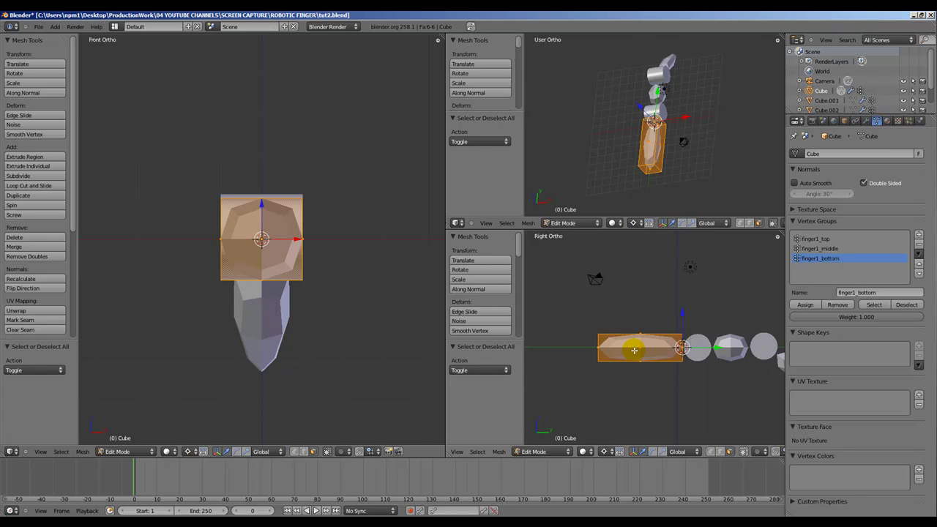
key(r)
click(669, 395)
key(a)
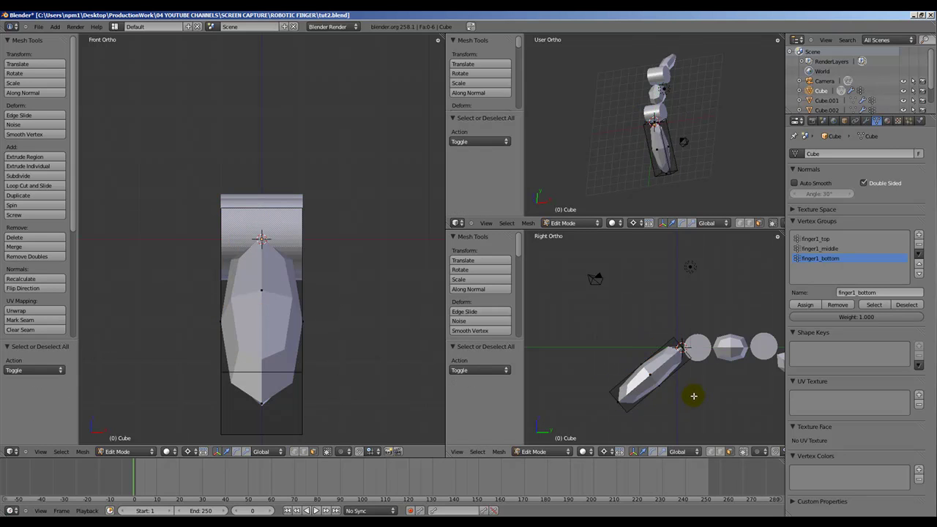
scroll(696, 387, down, 3)
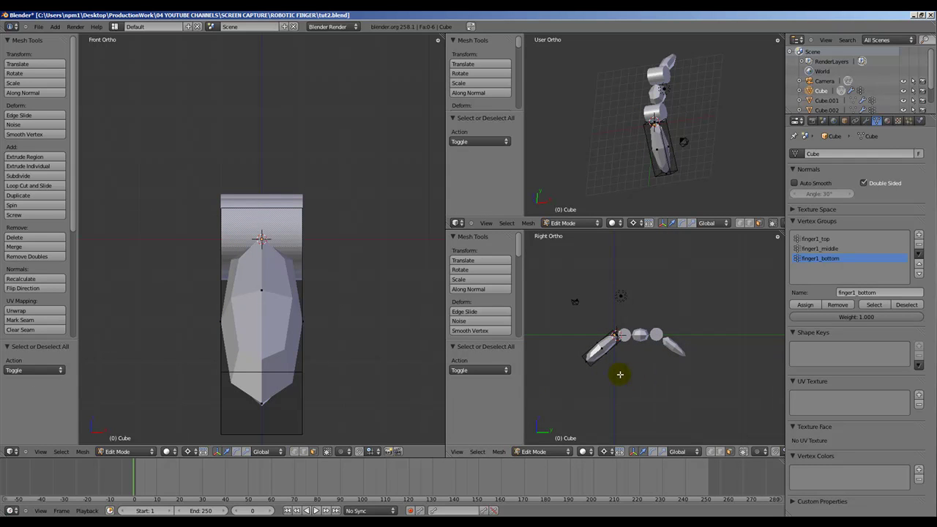
Add a single-bone armature in Object Mode and move it below the finger.
key(Tab)
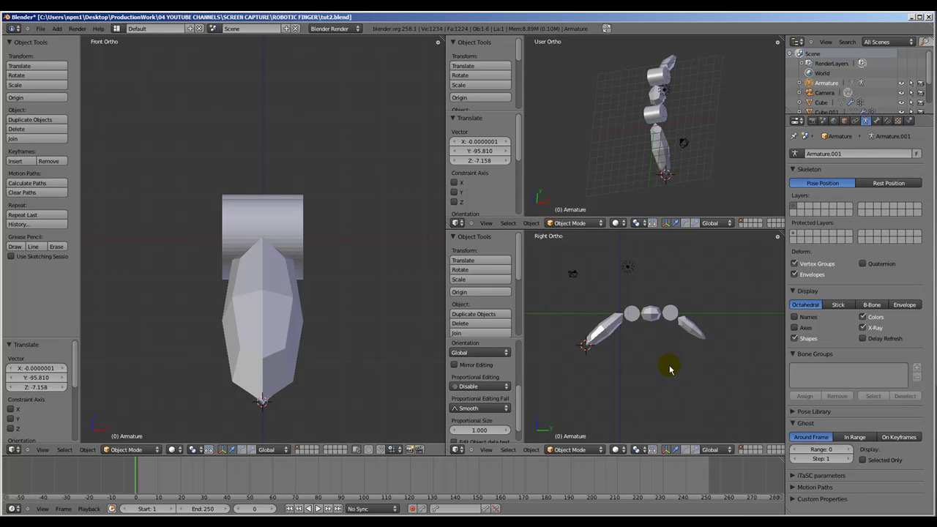
key(shift+a)
mouse_move(666, 367)
click(701, 366)
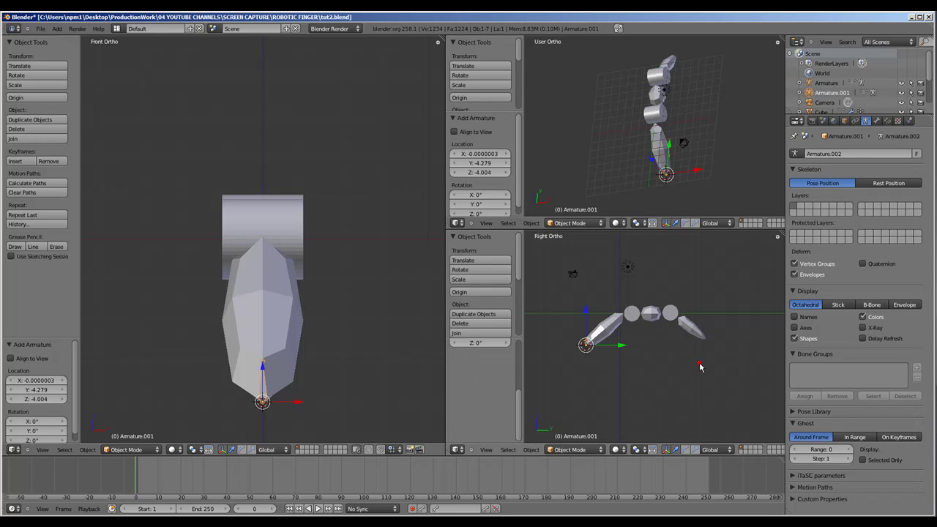
drag(591, 313, 589, 339)
Scale the bone by 2.665, reposition it lower right, and enter its Edit Mode.
key(s)
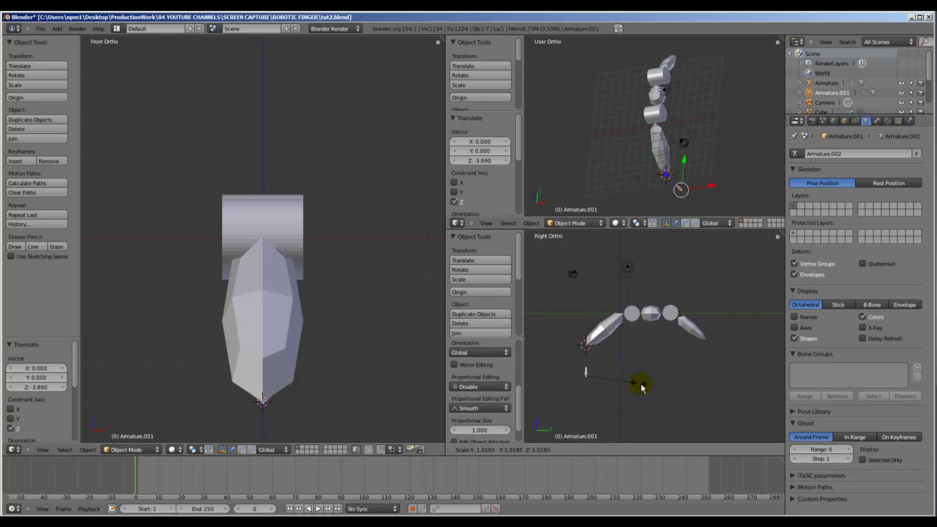
click(718, 426)
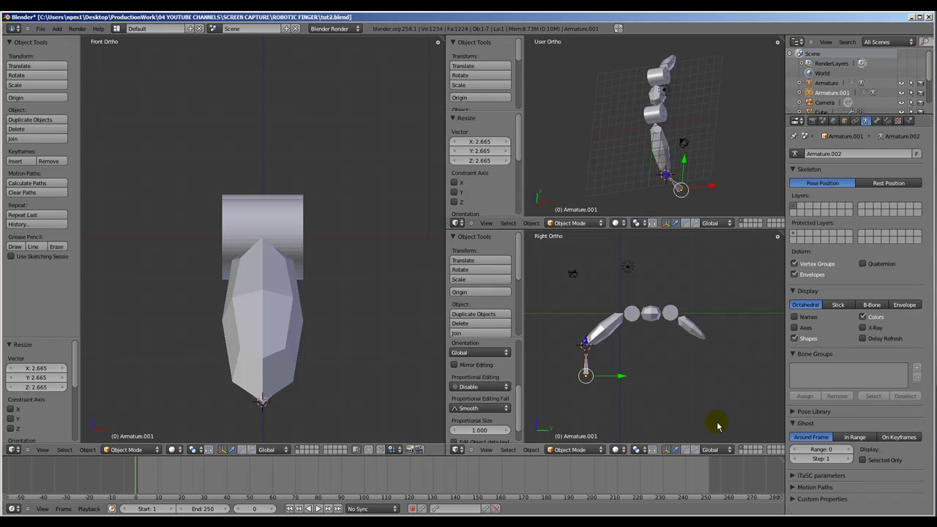
key(g)
click(732, 447)
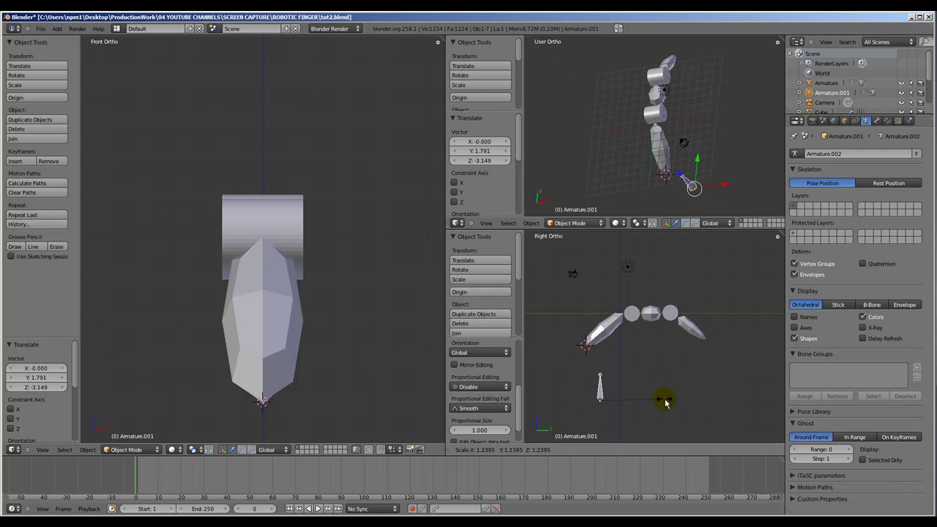
key(Tab)
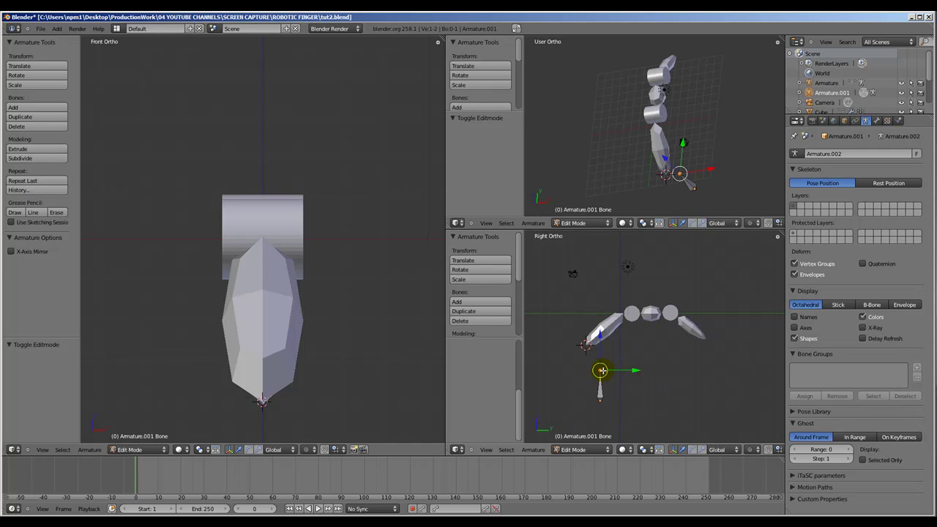
Move a bone tip, extrude a new bone, and add a bone at the first bone's root.
drag(601, 370, 632, 381)
key(e)
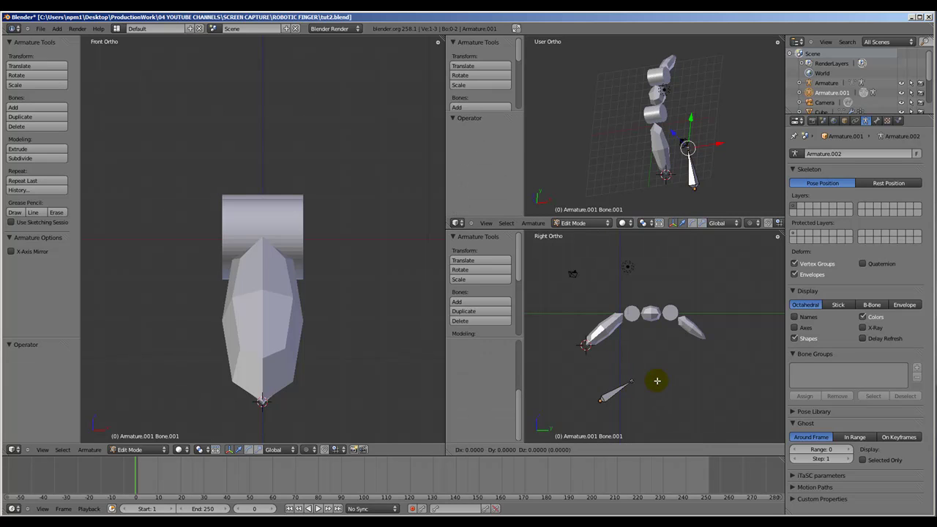
click(712, 393)
right_click(599, 400)
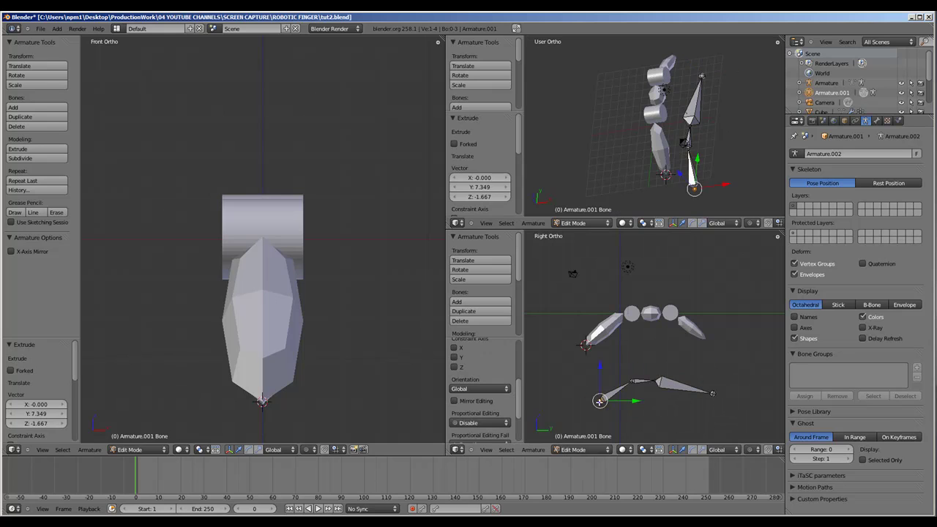
key(shift+s)
click(630, 432)
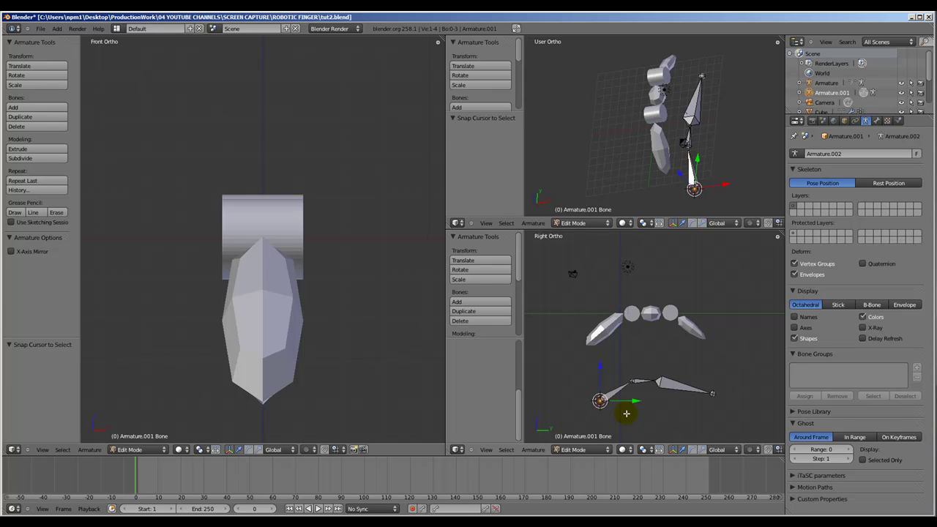
key(shift+a)
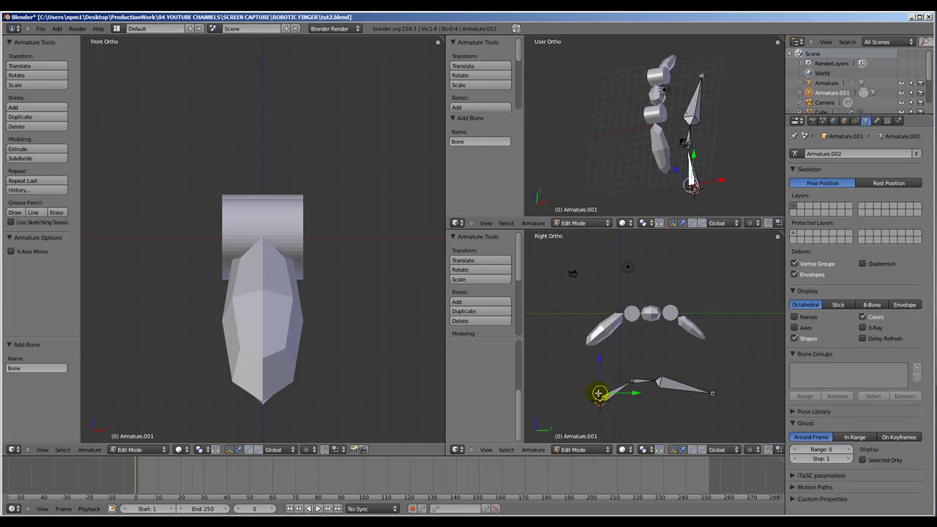
Snap the new bone's end onto the chain's right tip via the 3D cursor.
scroll(604, 403, up, 3)
shift+middle_drag(604, 403, 621, 318)
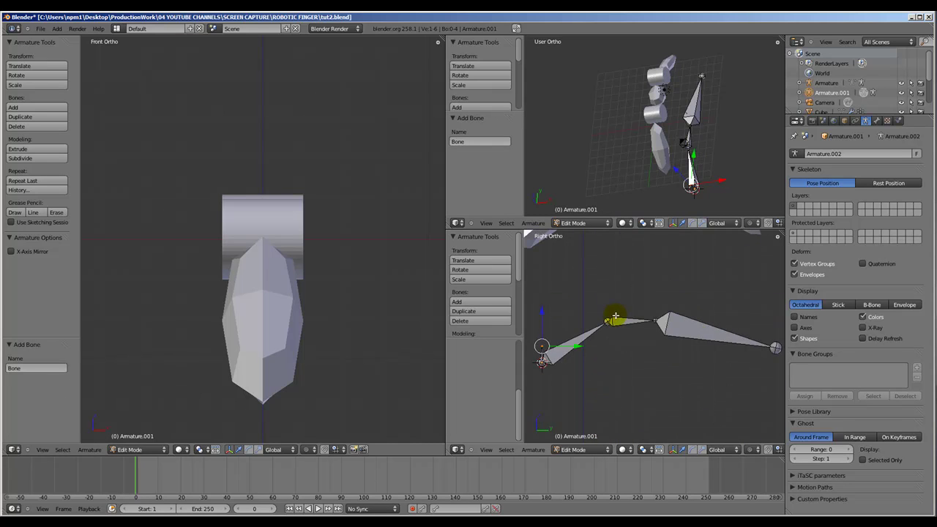
right_click(776, 348)
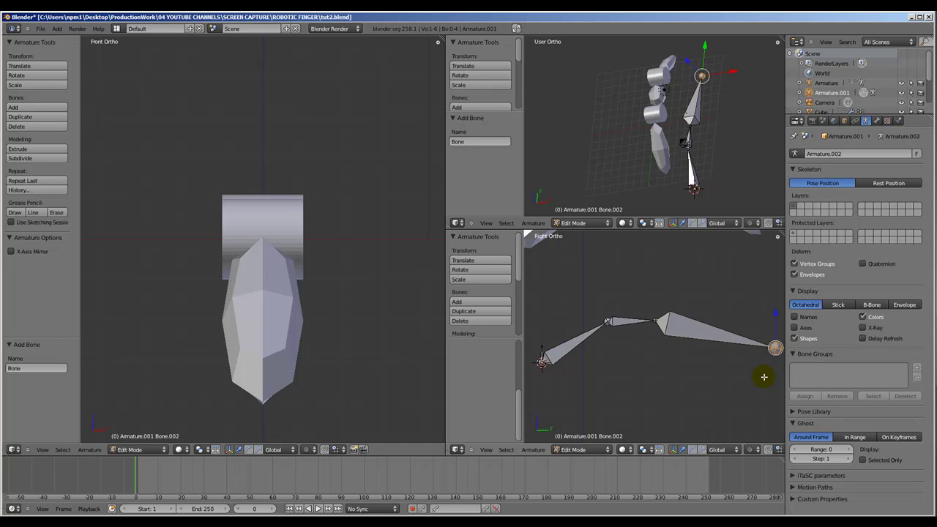
key(shift+s)
click(763, 377)
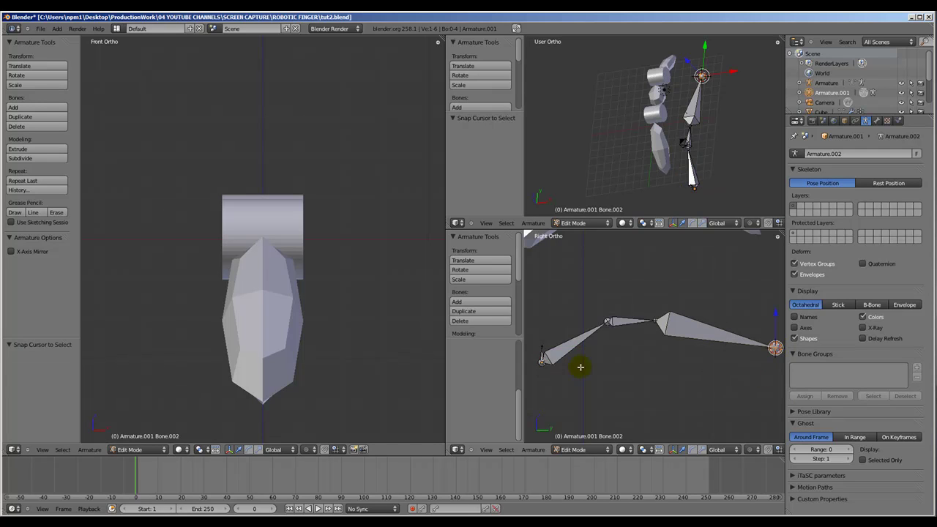
right_click(541, 350)
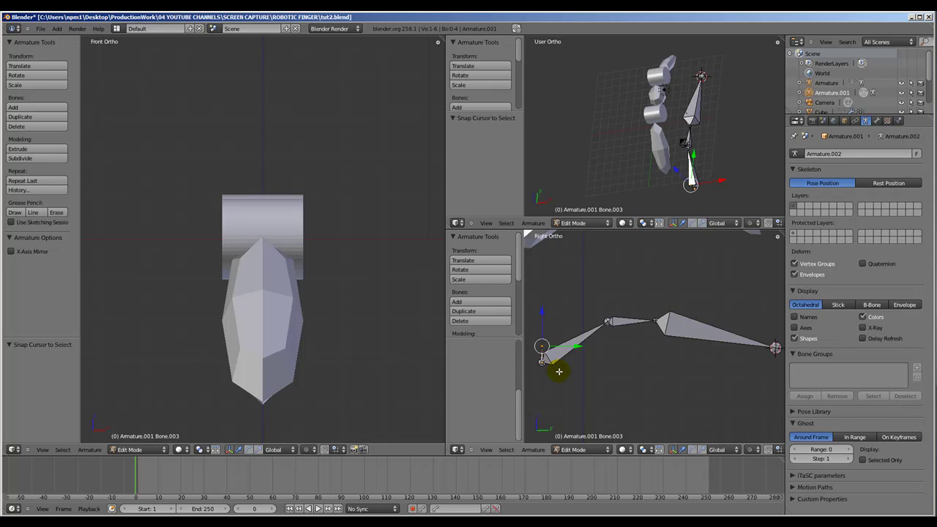
key(shift+s)
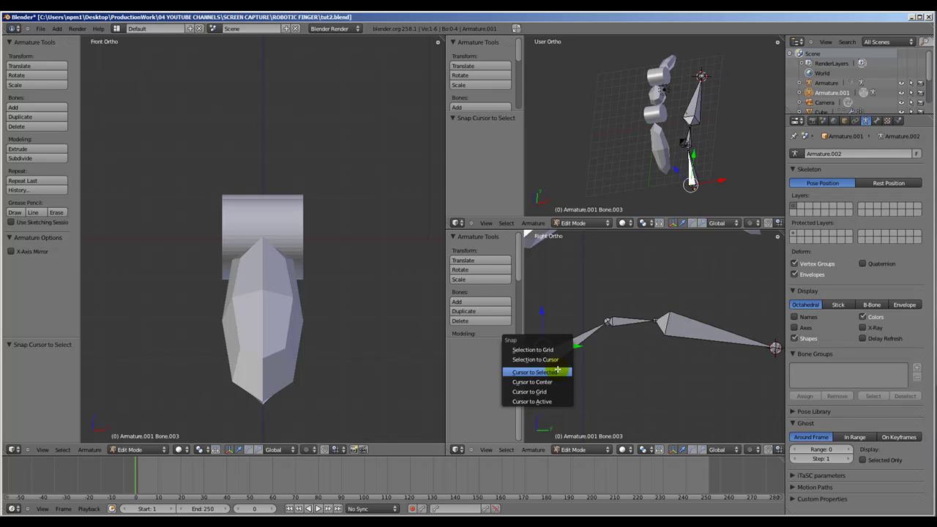
click(542, 301)
Extrude Bone.004 from the chain tip, 4.631 along Y and 0.309 along Z.
scroll(679, 363, down, 3)
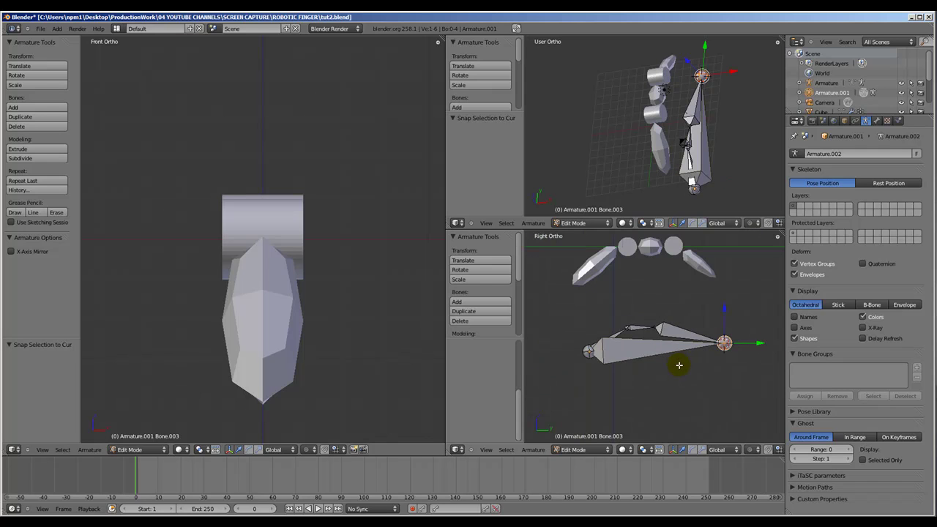
key(e)
click(723, 363)
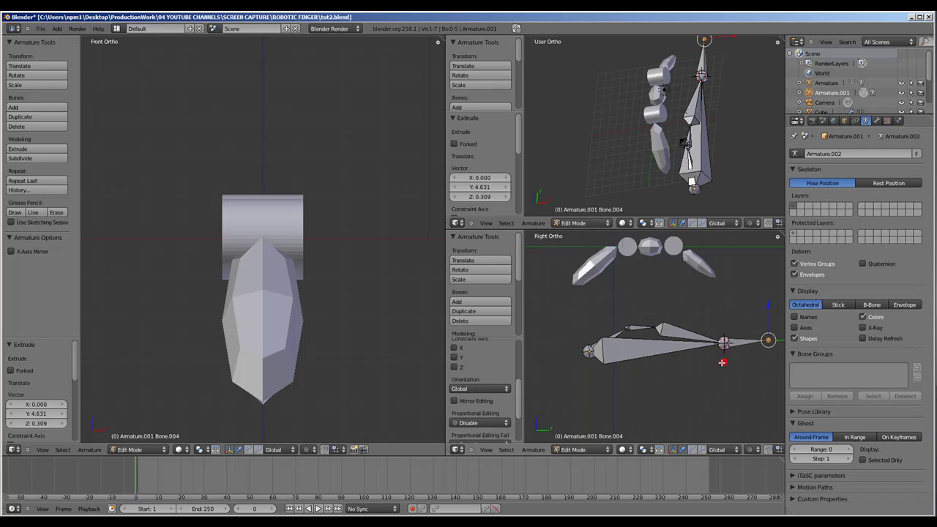
scroll(715, 363, down, 1)
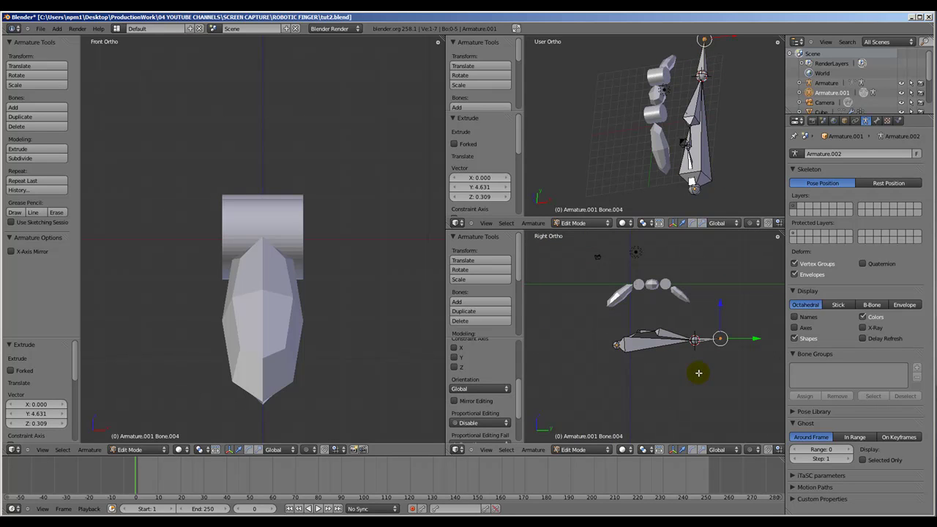
key(Tab)
scroll(686, 359, up, 2)
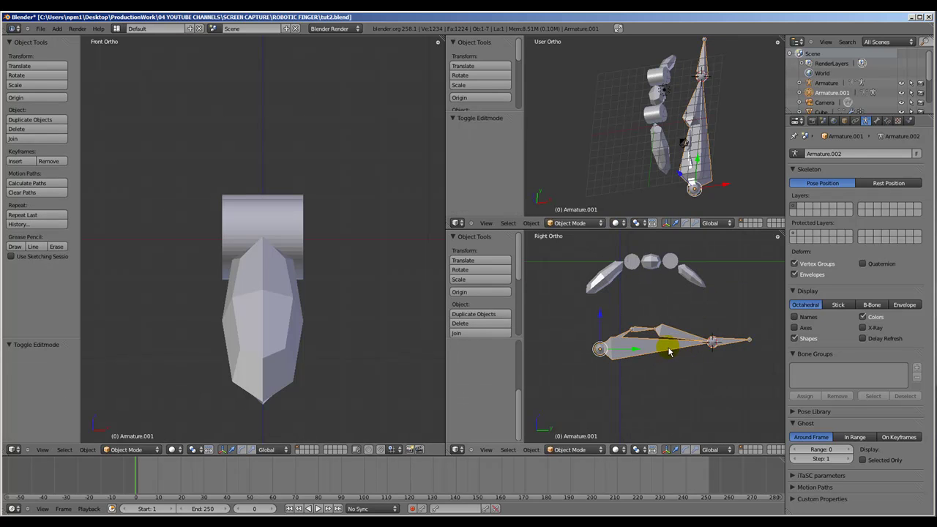
key(Tab)
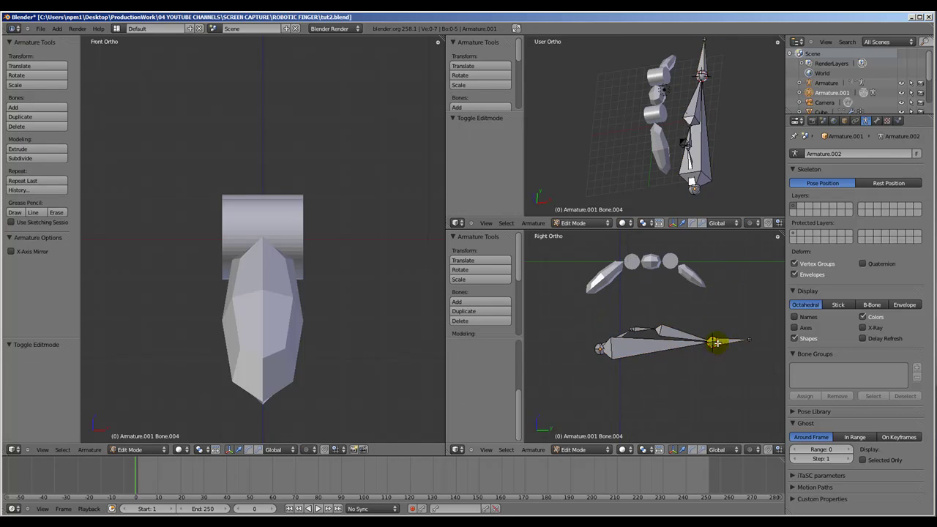
Add an IK constraint to Bone.002 in Pose Mode, then return to Object Mode.
right_click(725, 341)
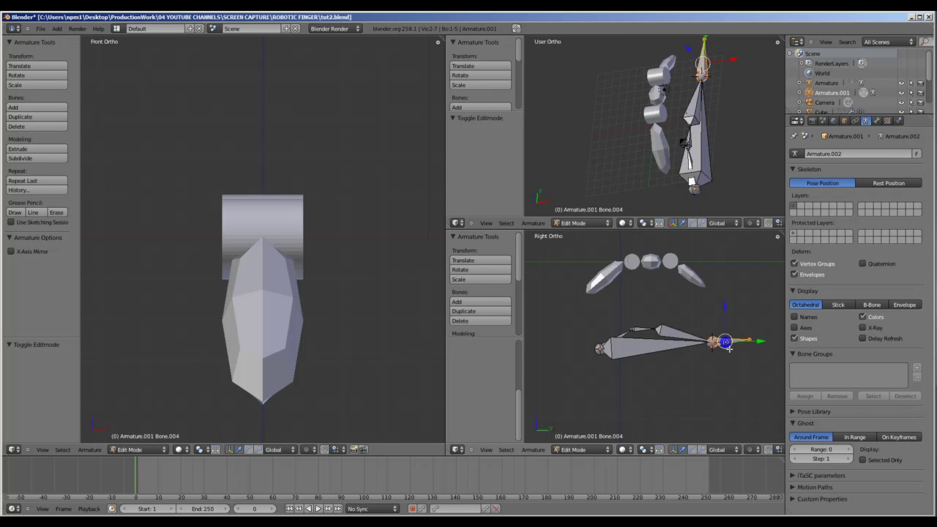
right_click(675, 335)
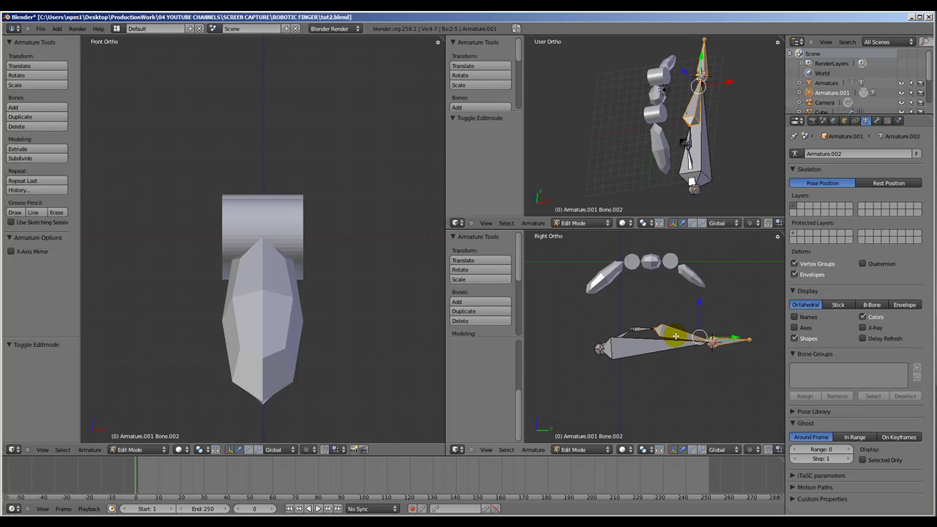
key(ctrl+Tab)
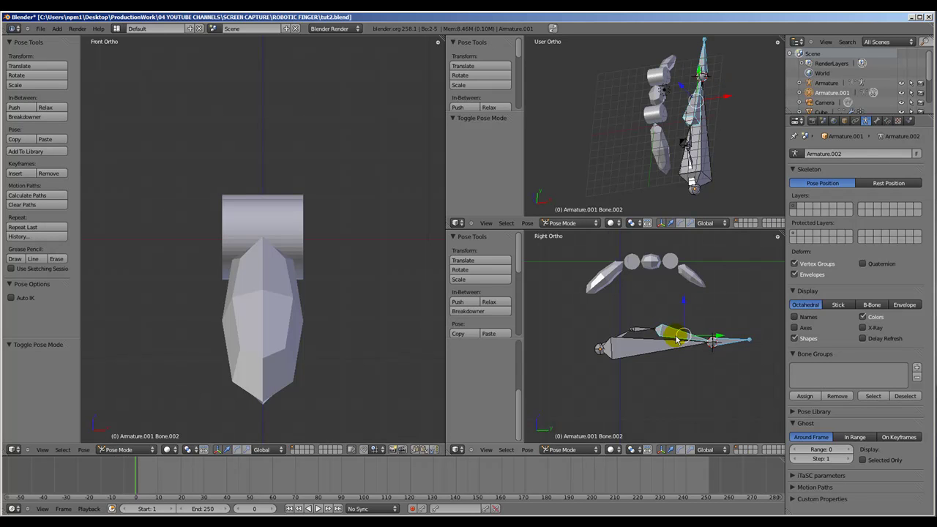
key(shift+i)
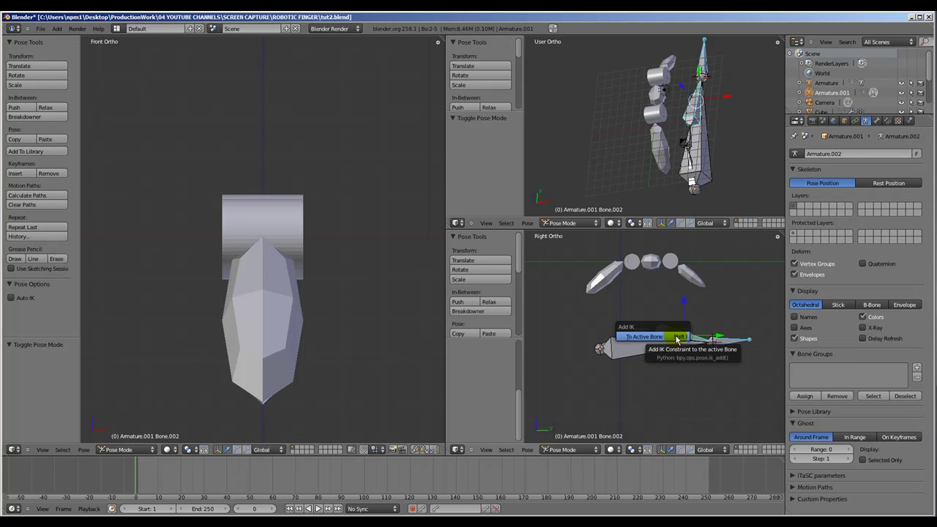
click(677, 338)
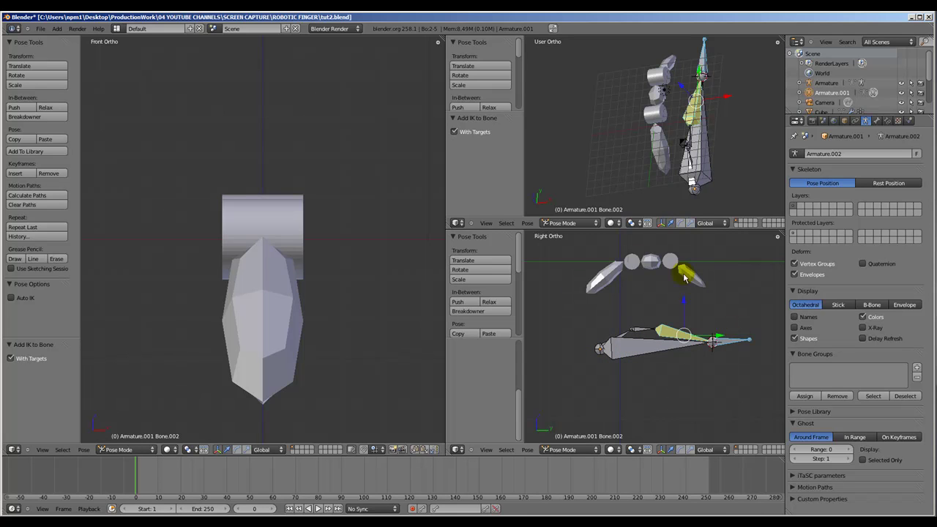
key(Tab)
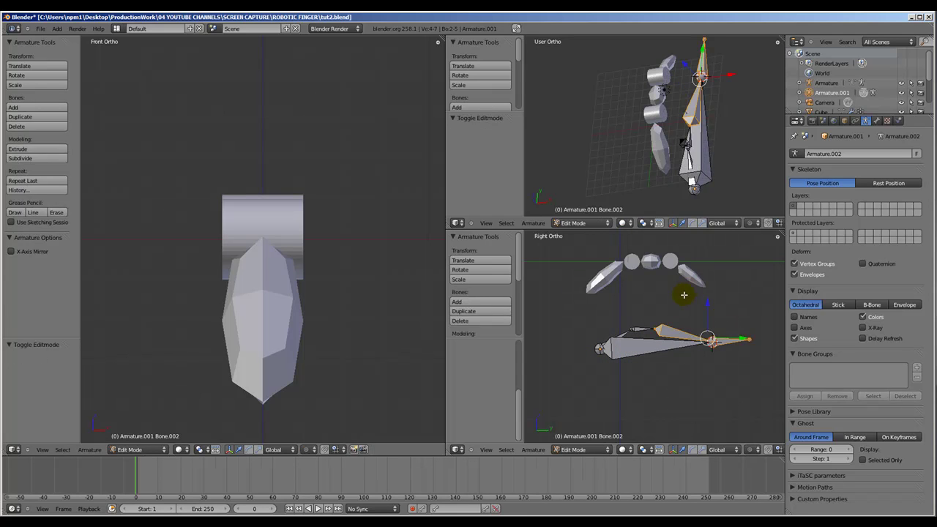
key(Tab)
In Right view, snap the 3D cursor to the finger mesh's selected base-joint vertices.
right_click(597, 283)
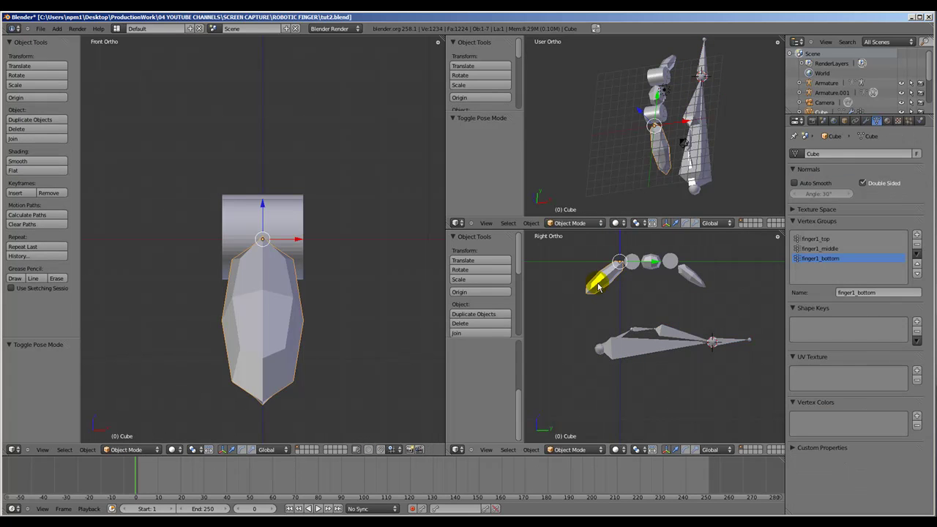
key(Tab)
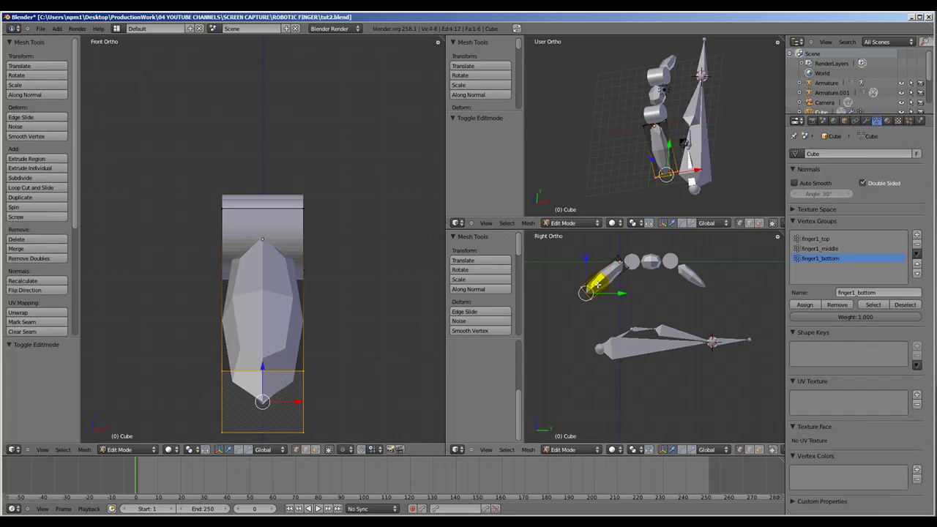
middle_drag(593, 295, 608, 286)
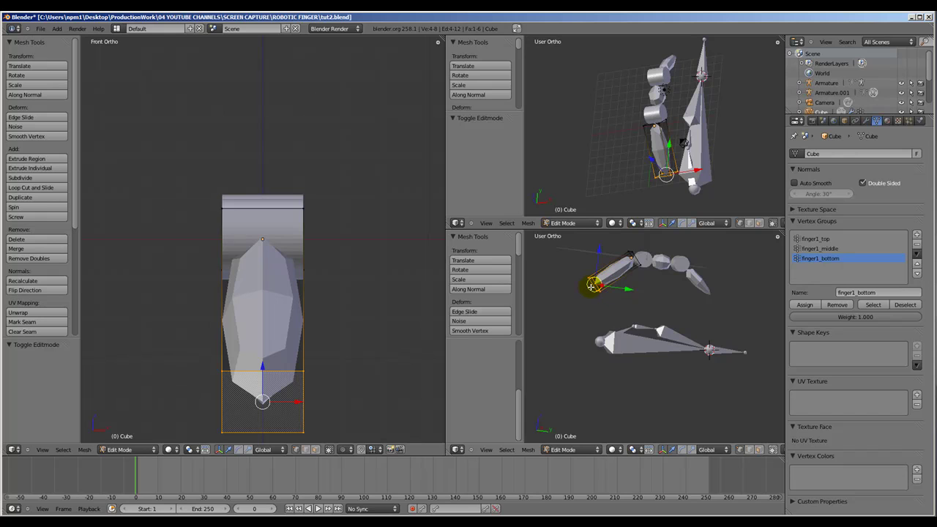
key(KP_3)
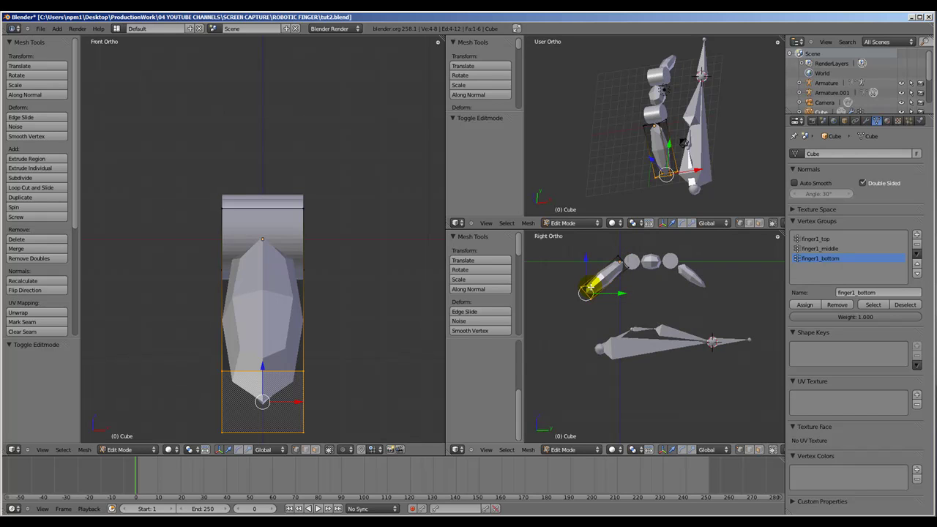
key(shift+s)
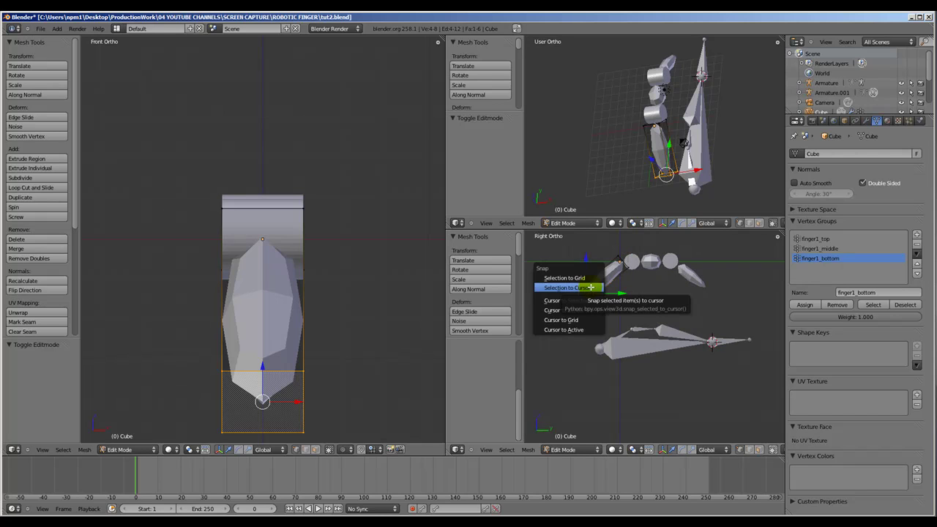
click(592, 300)
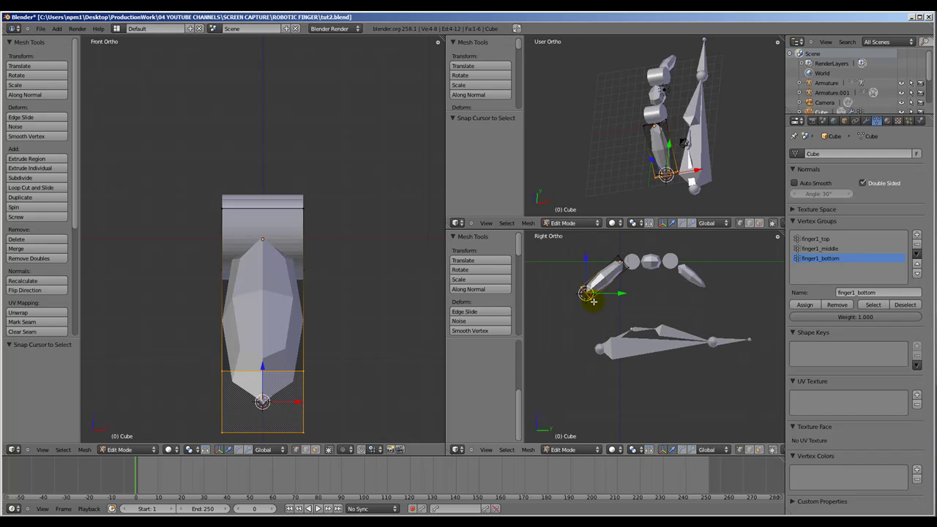
Leave mesh editing and switch the lower armature into Pose Mode.
key(Tab)
right_click(601, 350)
key(ctrl+Tab)
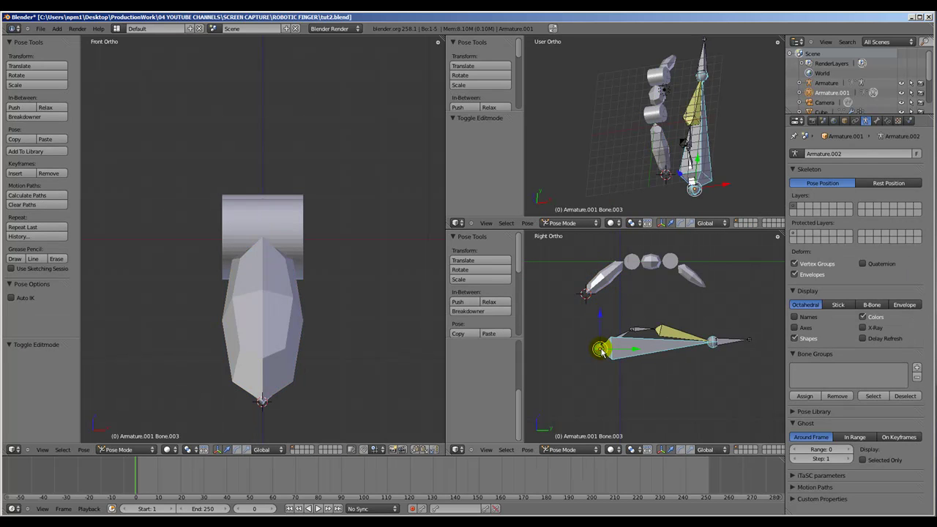
Snap the base bone's head onto the 3D cursor at the bottom finger joint, then check the pose.
key(Tab)
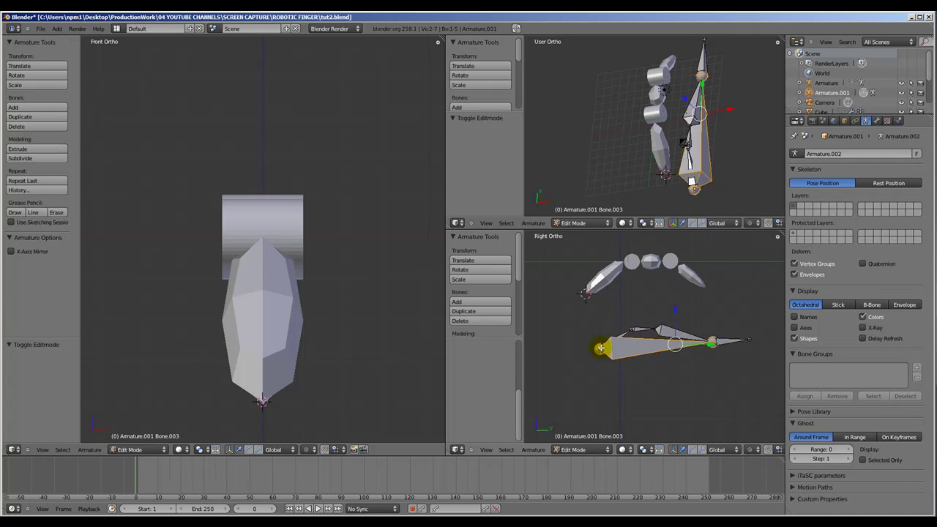
right_click(601, 350)
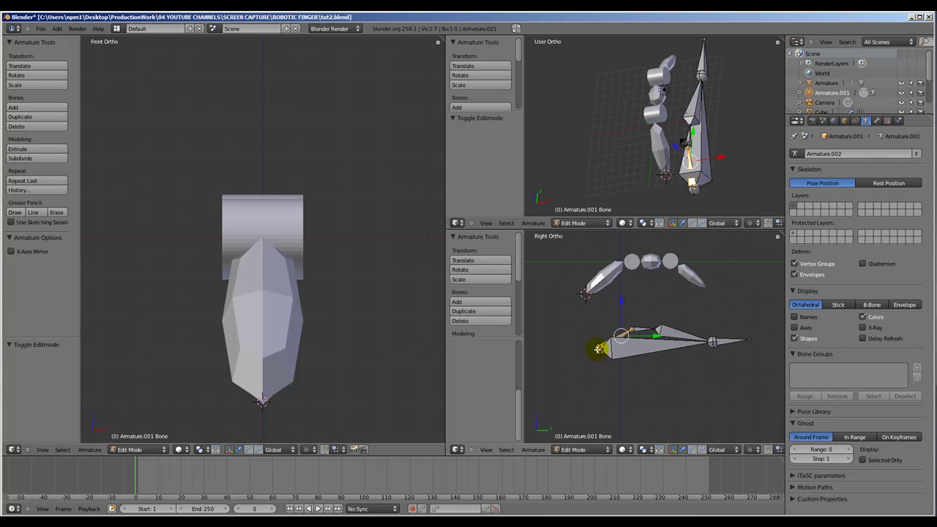
right_click(599, 349)
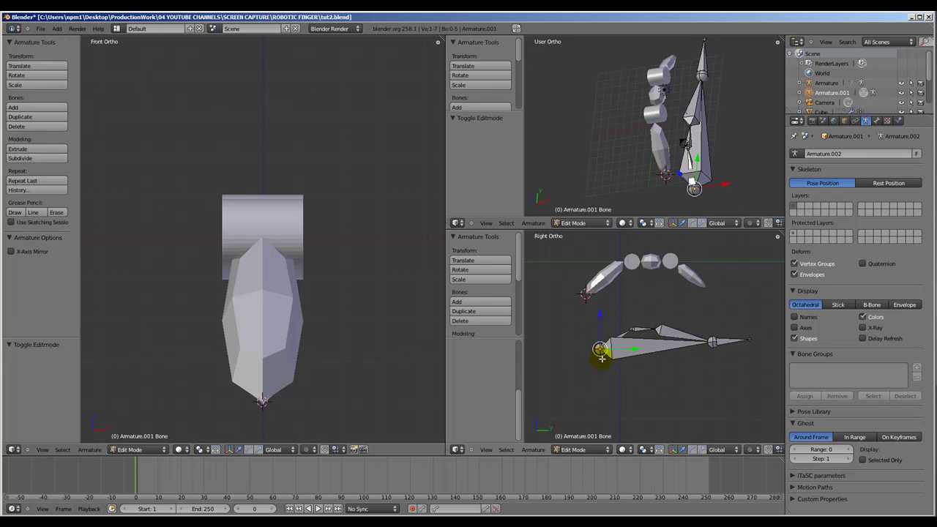
key(shift+s)
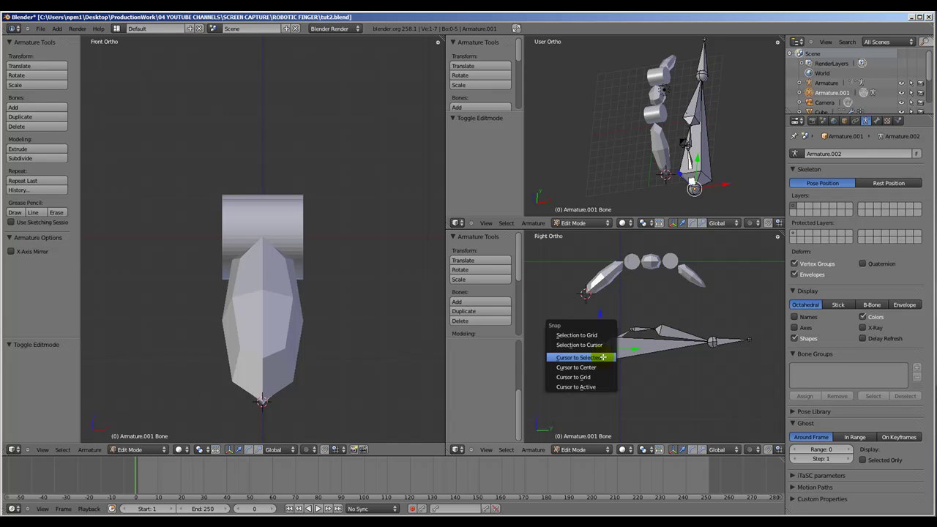
click(599, 346)
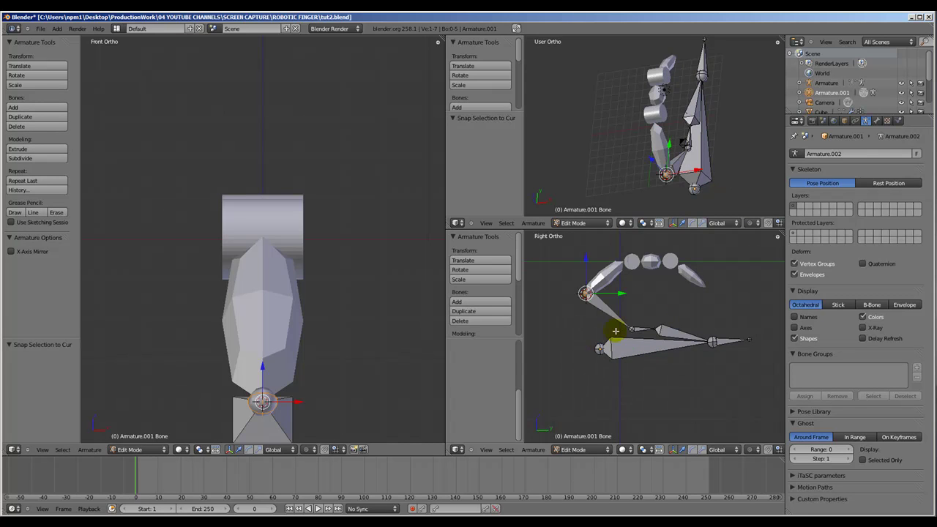
right_click(629, 328)
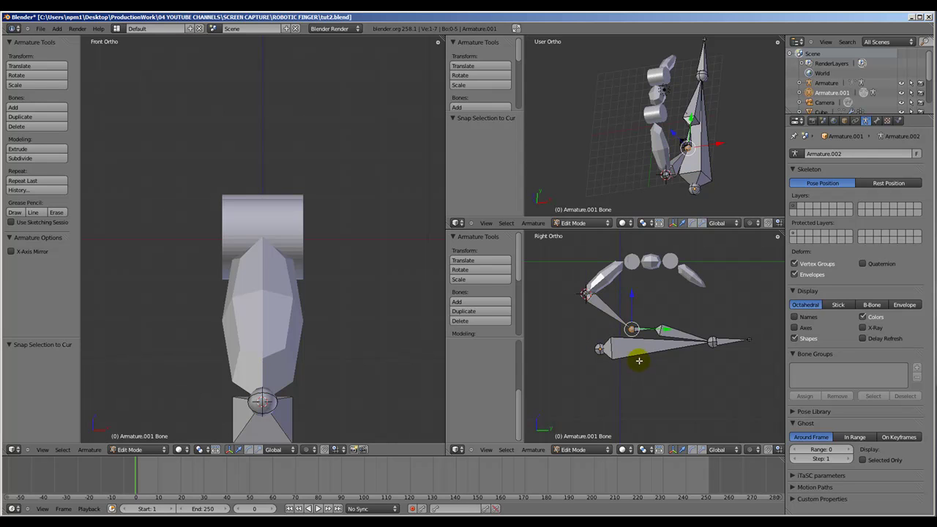
key(ctrl+Tab)
right_click(634, 269)
key(ctrl+Tab)
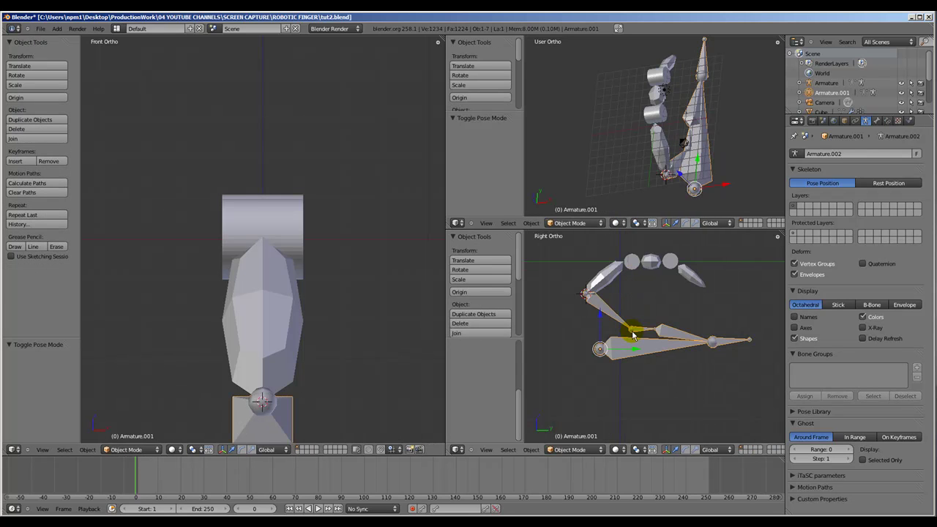
Place the 3D cursor at the centre of the Cube.002 knuckle cylinder.
right_click(630, 262)
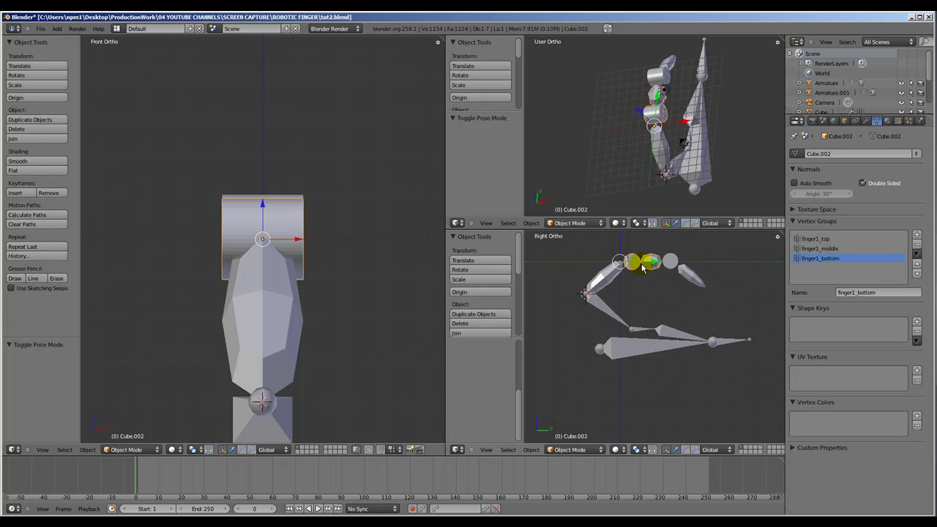
key(Tab)
middle_drag(633, 268, 647, 309)
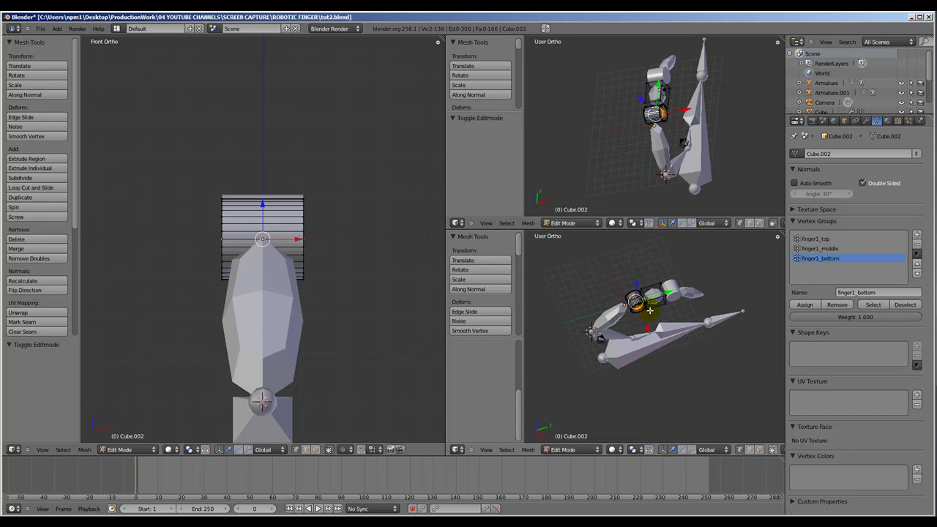
key(KP_3)
scroll(649, 307, up, 6)
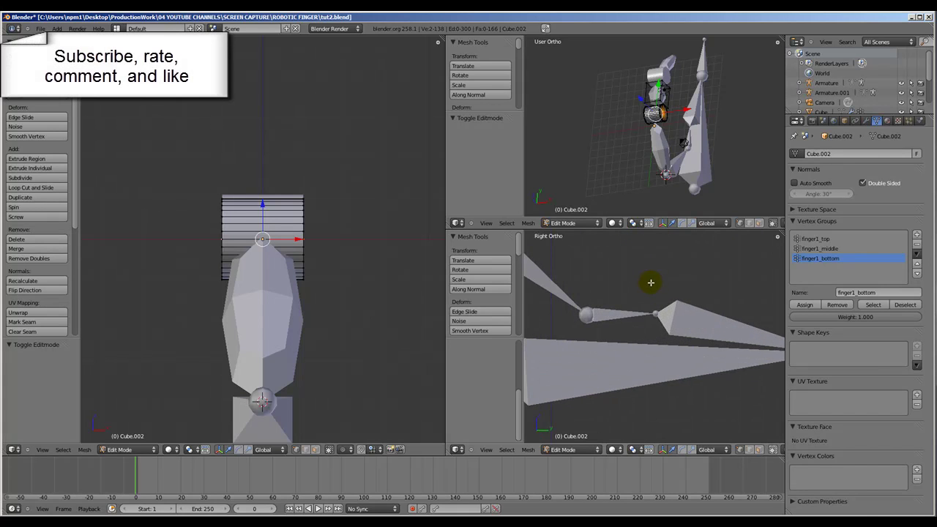
scroll(656, 358, down, 3)
middle_drag(654, 345, 656, 398)
key(KP_3)
scroll(649, 394, down, 2)
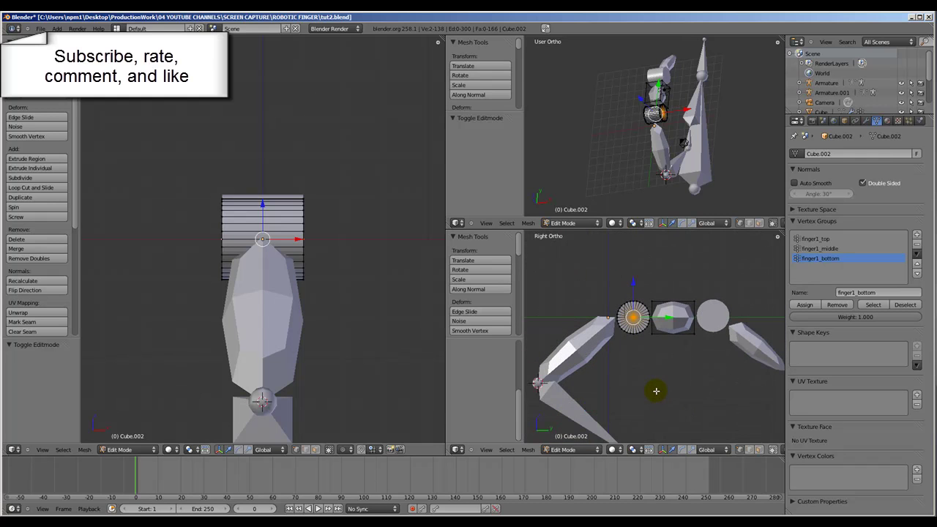
key(shift+s)
click(658, 402)
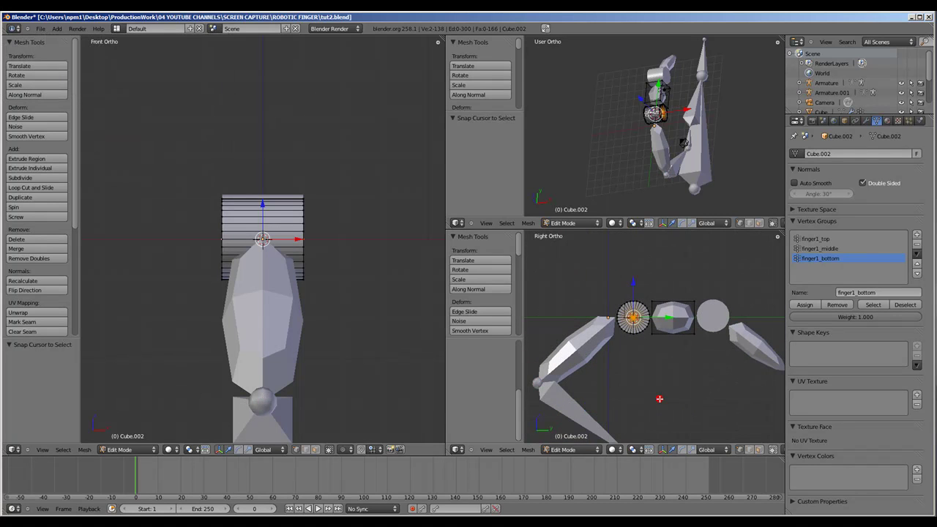
Snap the next armature bone joint onto the cursor at the knuckle centre.
key(Tab)
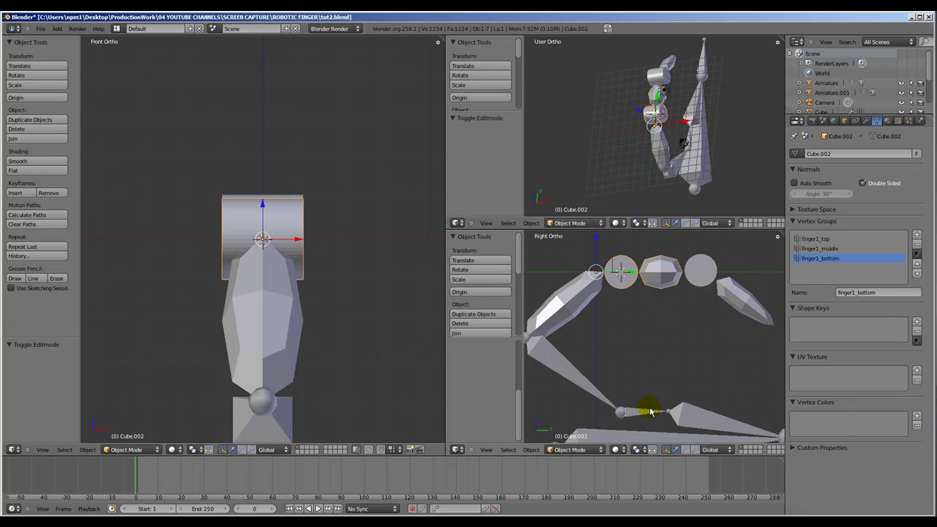
key(Tab)
key(Tab)
right_click(653, 417)
key(Tab)
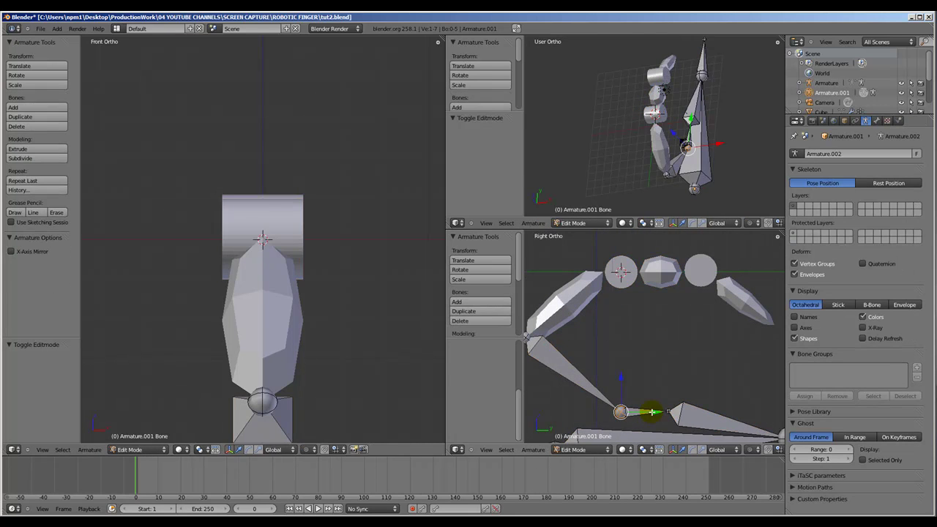
right_click(618, 412)
key(shift+s)
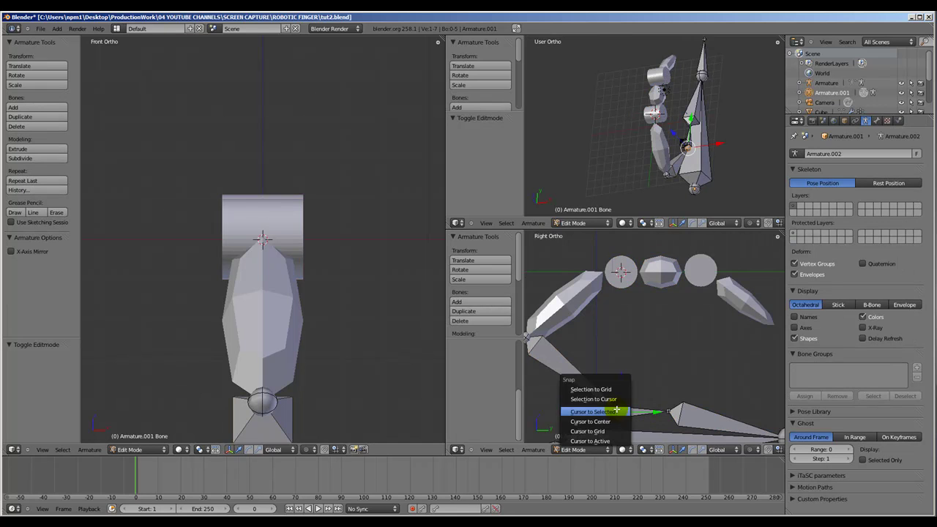
click(612, 398)
Select a vertex on the fingertip piece Cube.001 to locate its joint.
scroll(663, 356, up, 2)
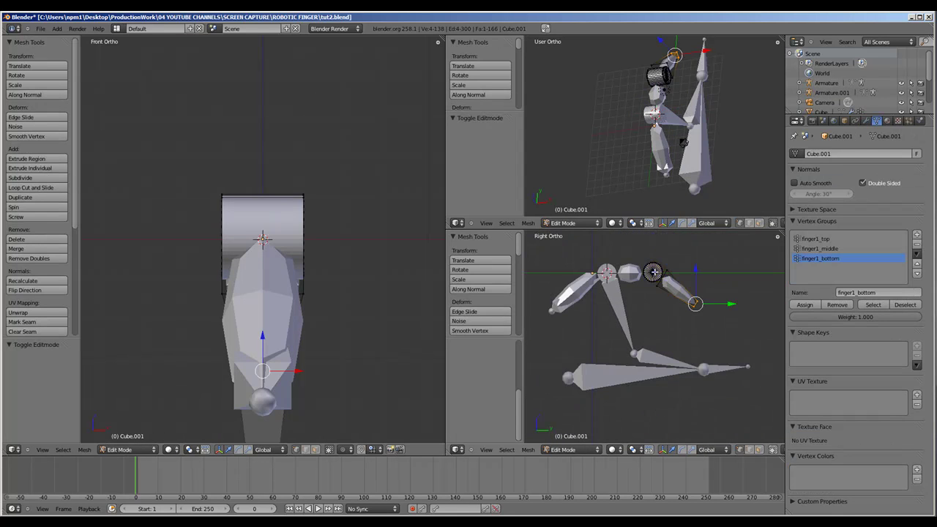
right_click(654, 273)
middle_drag(655, 272, 676, 372)
Select the whole Cube.001 cylinder and put the 3D cursor at its centre.
scroll(645, 312, up, 2)
key(l)
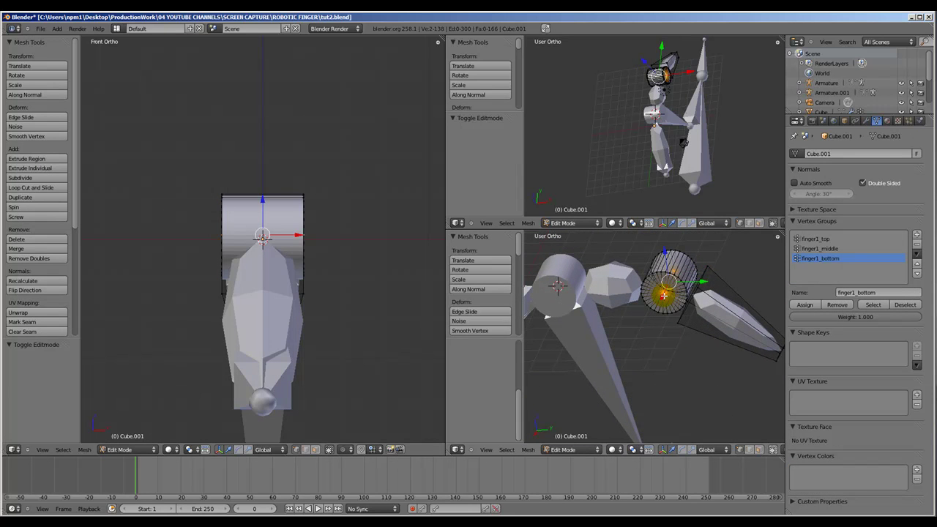
key(shift+s)
click(661, 311)
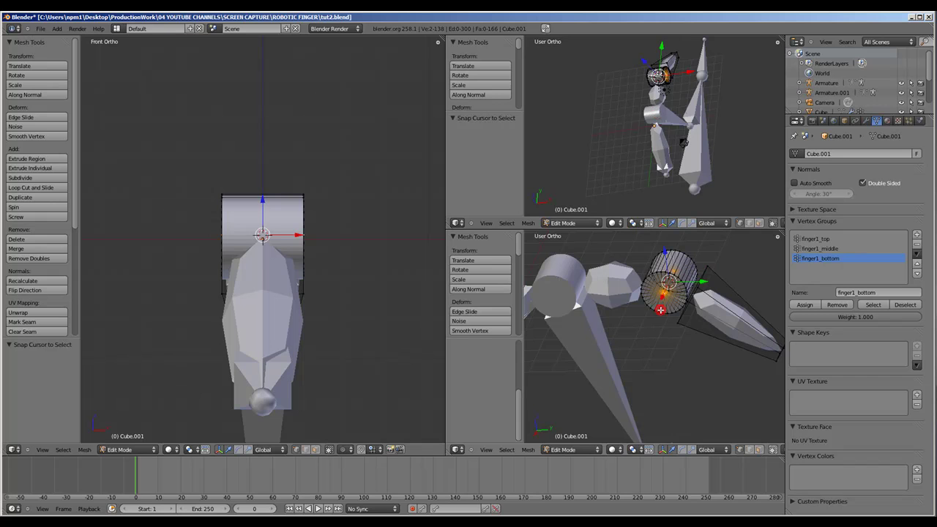
Snap the lower bone joint onto the cursor at Cube.001's centre.
key(KP_3)
key(Tab)
right_click(648, 393)
key(Tab)
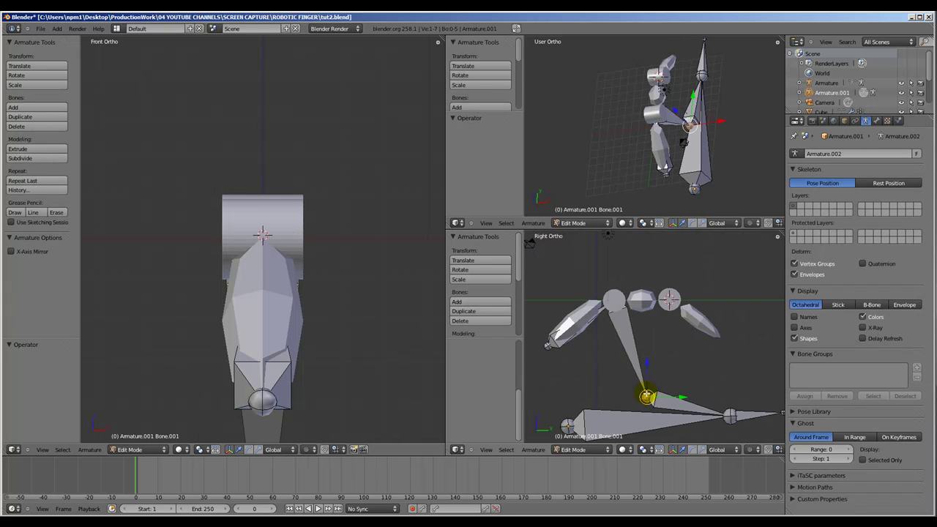
right_click(650, 396)
key(shift+s)
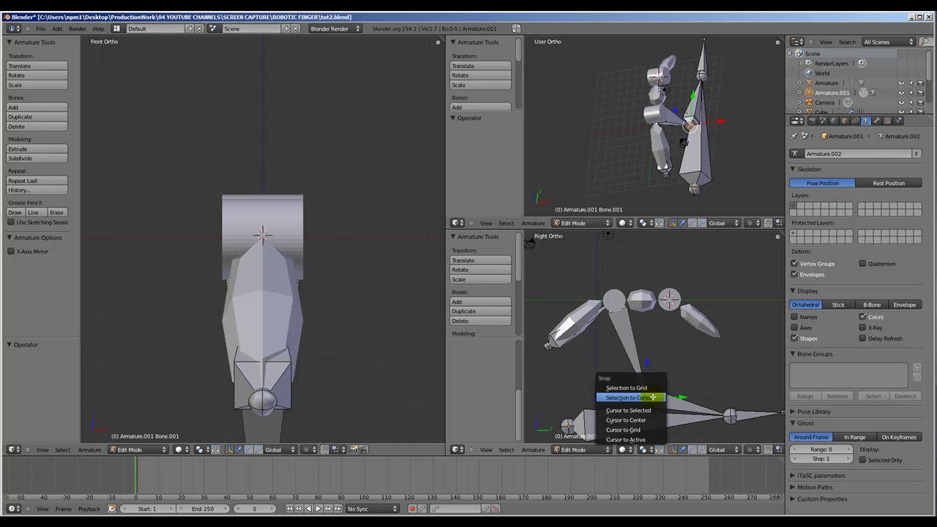
click(653, 397)
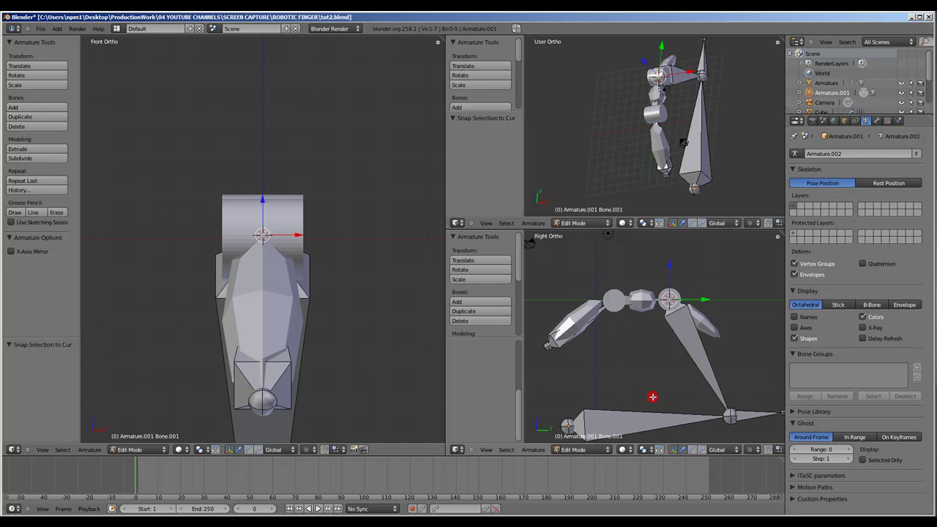
key(g)
right_click(732, 416)
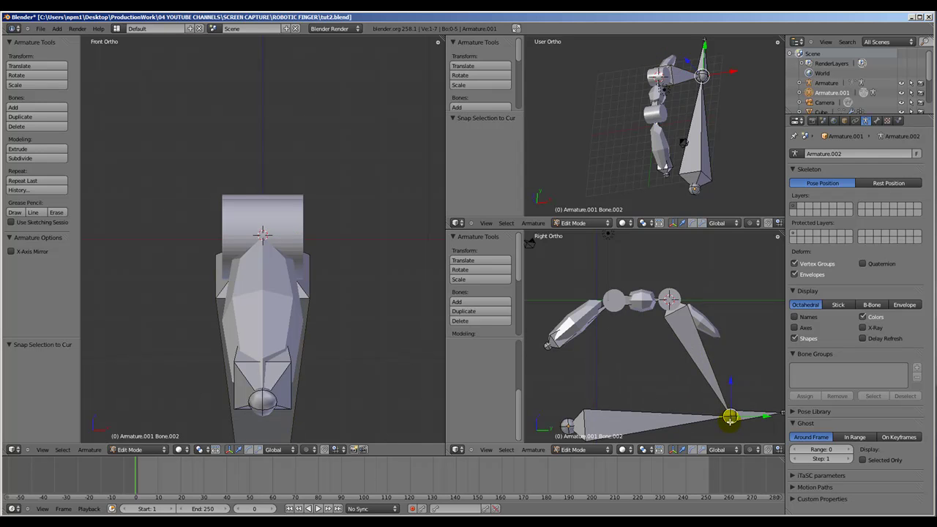
key(Tab)
Select Cube.001's joint-disc vertices and move the 3D cursor to them.
right_click(709, 332)
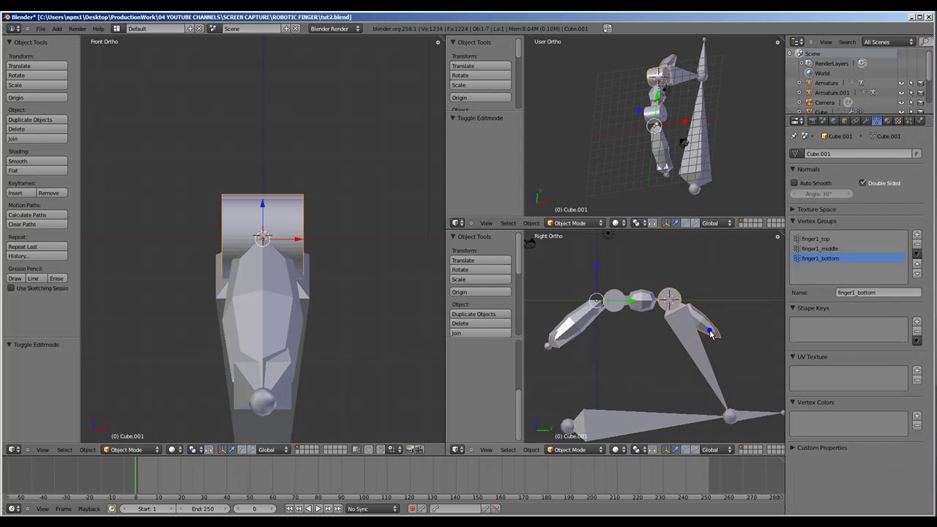
key(Tab)
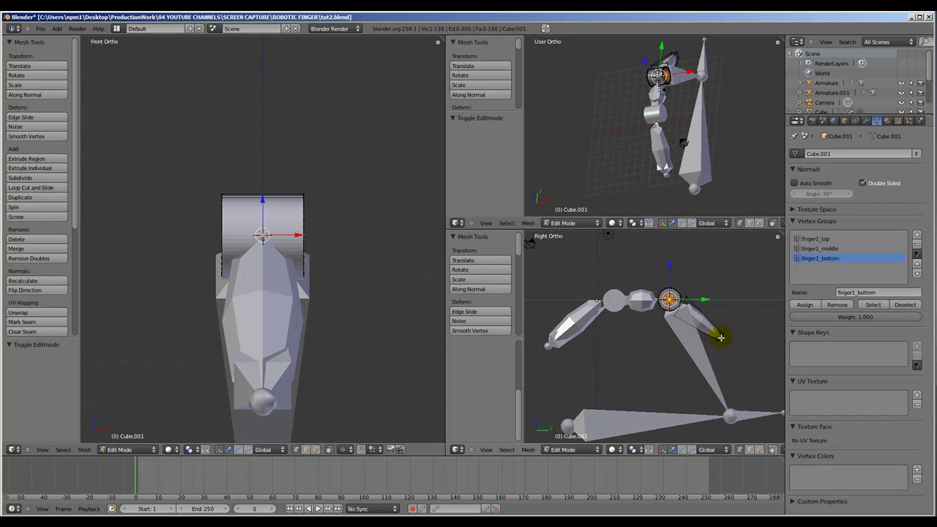
right_click(722, 335)
middle_drag(726, 346, 696, 364)
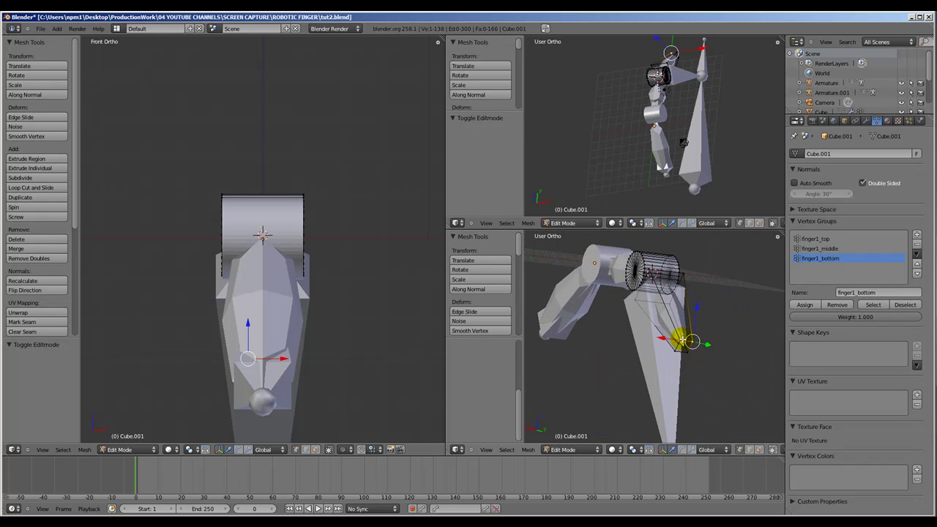
shift+right_click(680, 338)
shift+right_click(673, 352)
shift+right_click(687, 352)
key(KP_3)
shift+middle_drag(694, 355, 642, 359)
key(shift+s)
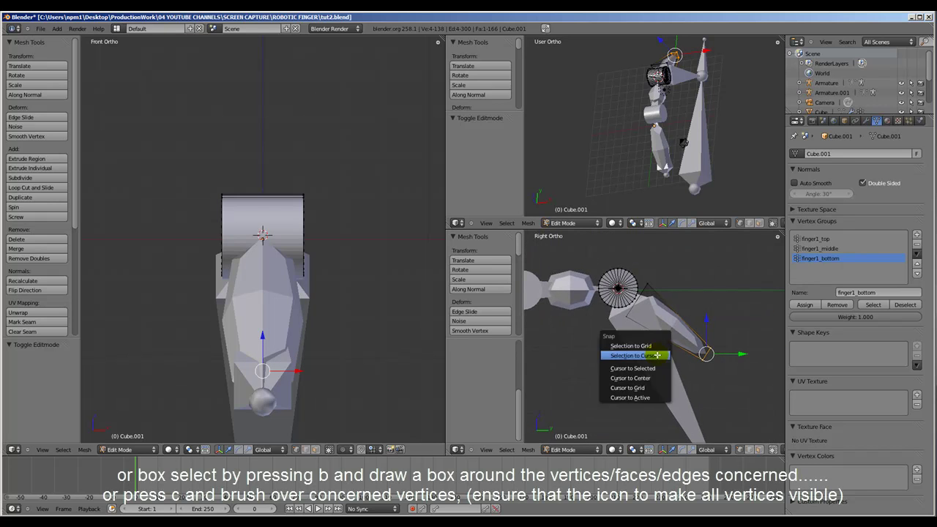
click(655, 366)
Leave mesh editing and select the armature.
scroll(659, 370, down, 3)
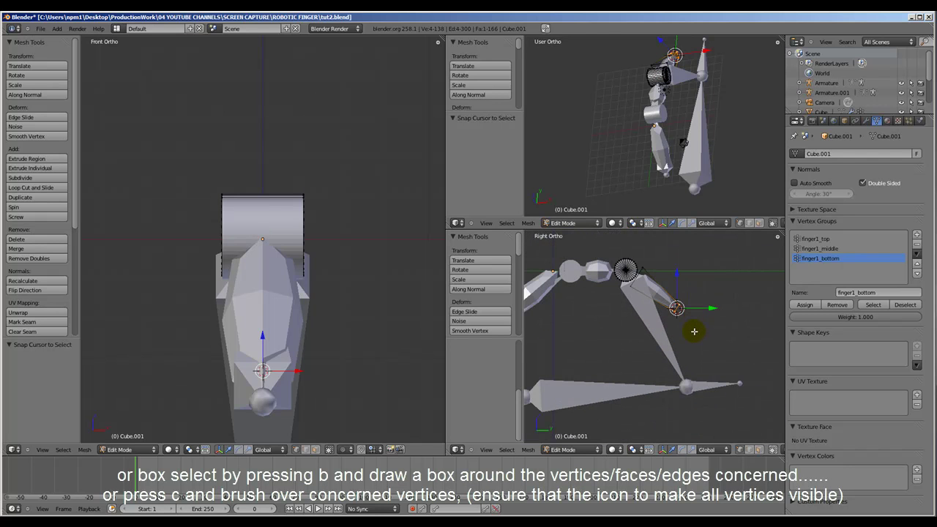
key(Tab)
right_click(690, 387)
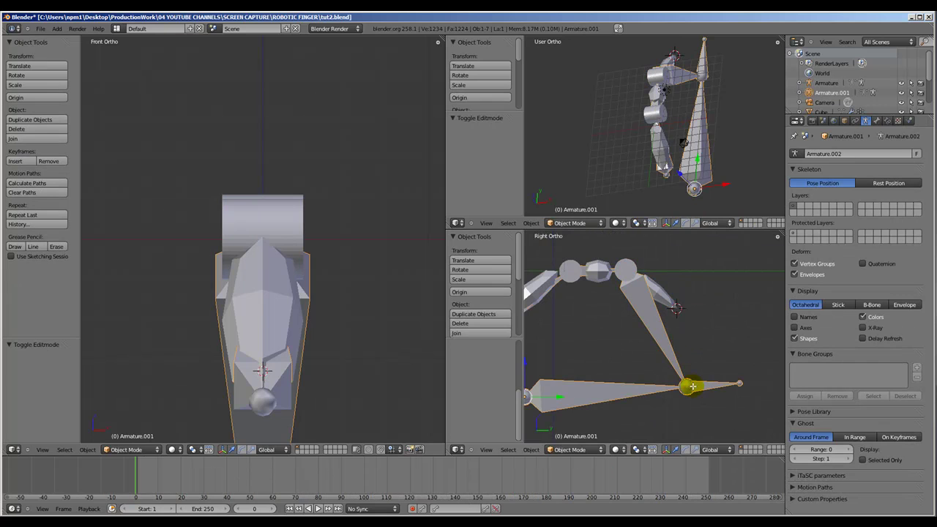
Snap the chosen bone joint and Bone.003's joint onto the 3D cursor.
key(Tab)
right_click(688, 388)
key(shift+s)
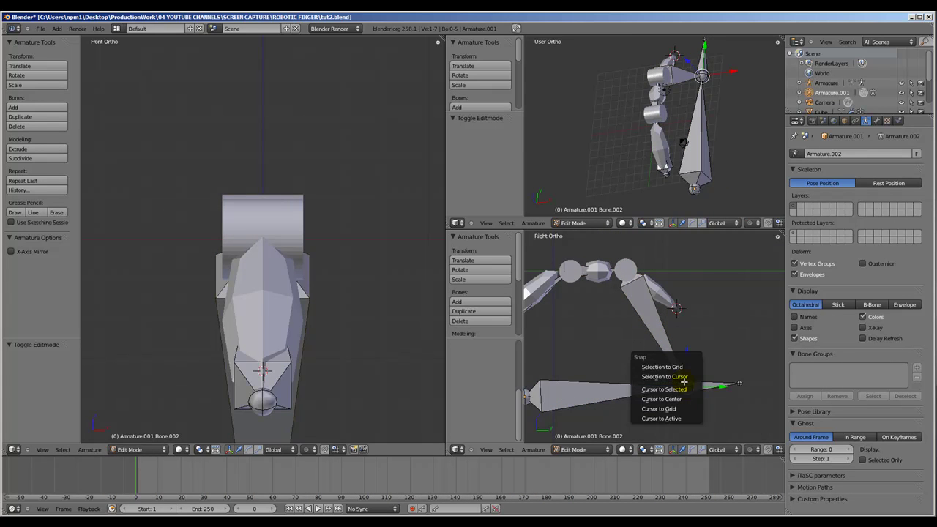
click(683, 377)
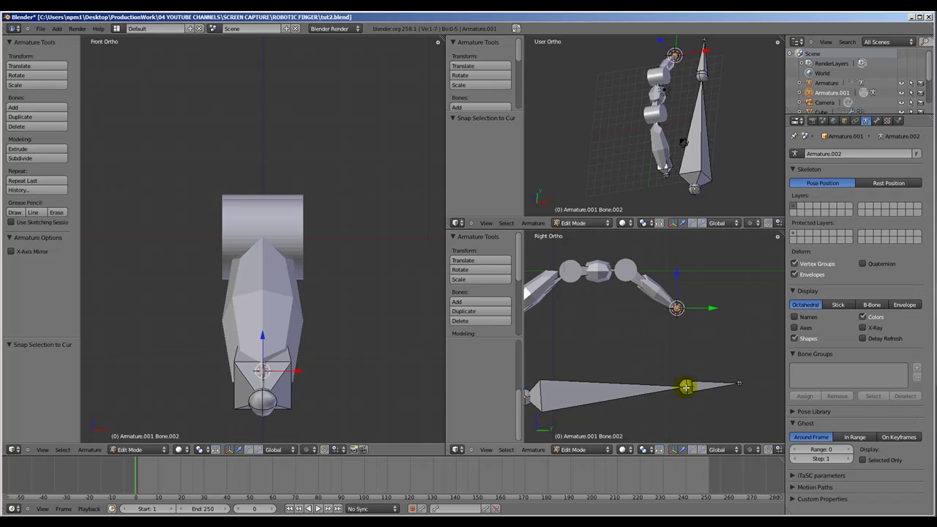
right_click(687, 387)
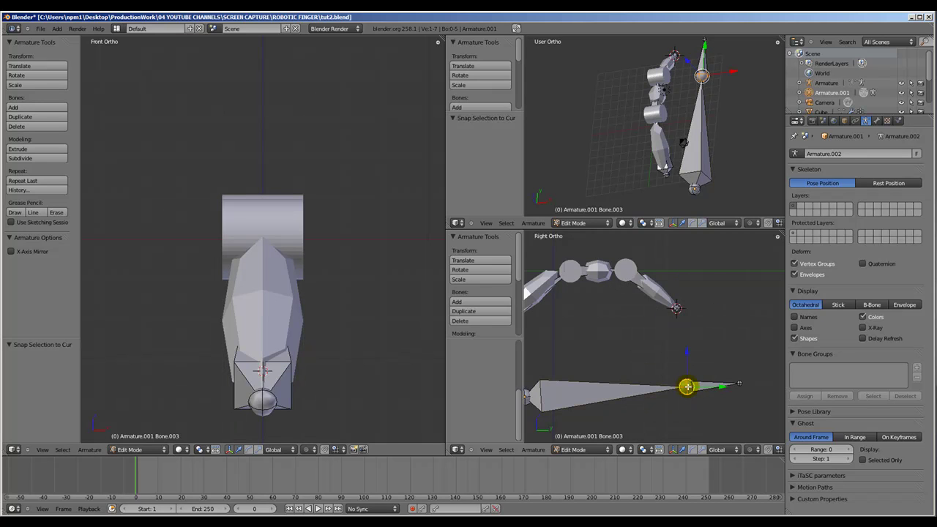
key(shift+s)
click(688, 386)
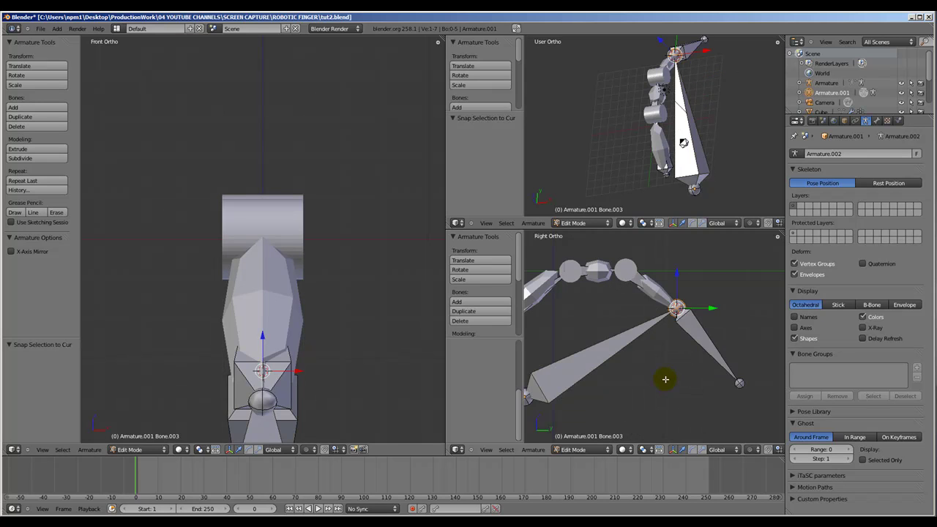
Move the cursor to the other bone's tip and snap Bone.003's lower tip onto it.
shift+middle_drag(657, 378, 766, 385)
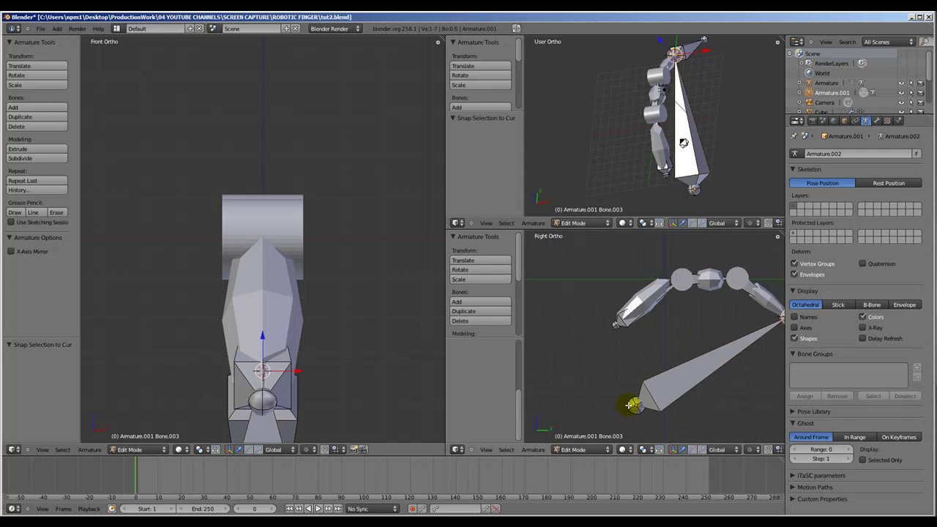
right_click(635, 405)
right_click(617, 325)
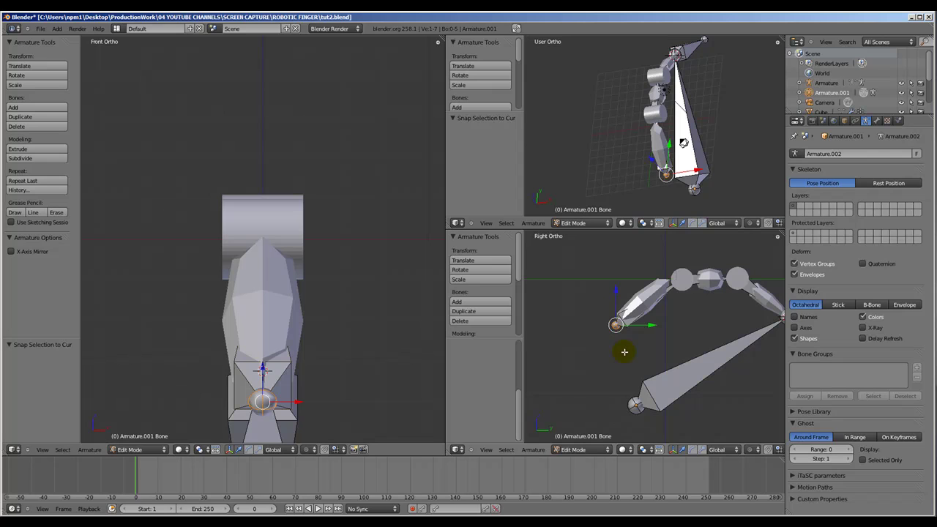
key(shift+s)
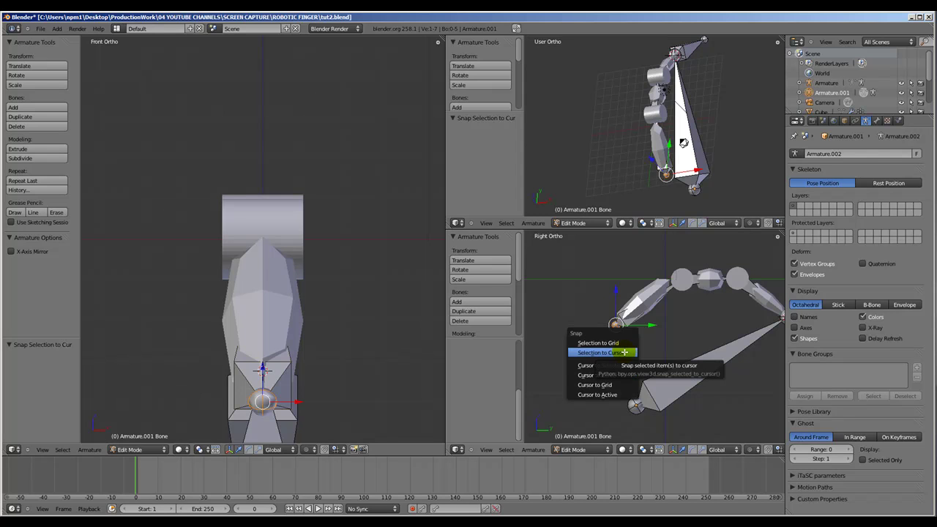
click(624, 366)
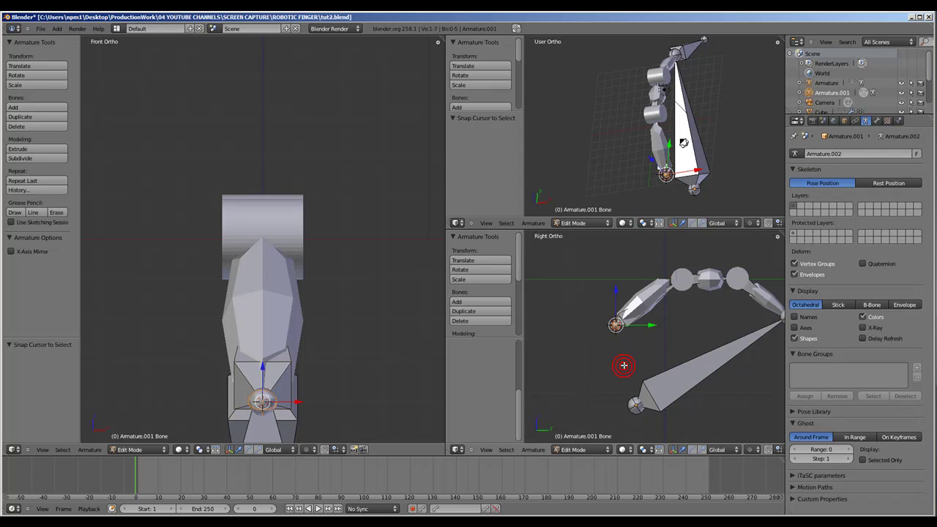
right_click(637, 405)
key(shift+s)
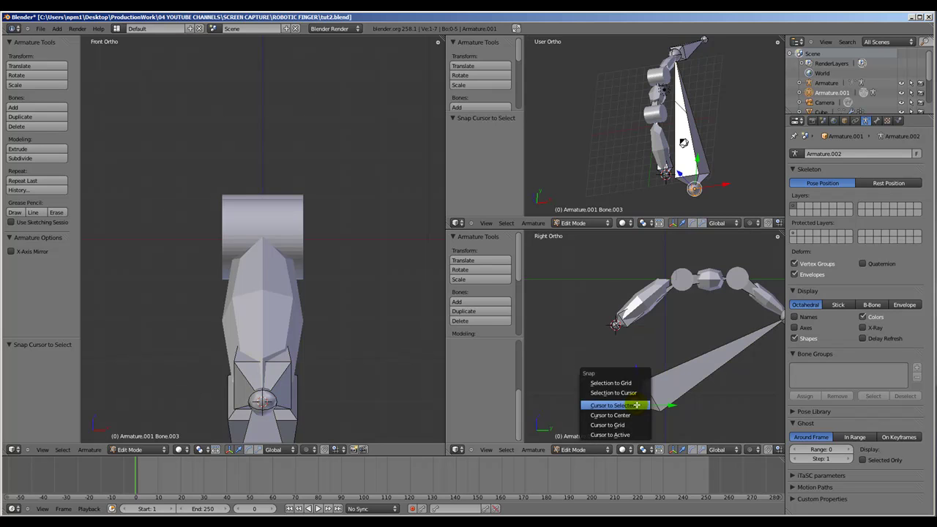
click(630, 393)
Return to Object Mode and enable X-Ray so the bones show through the mesh.
scroll(634, 388, down, 3)
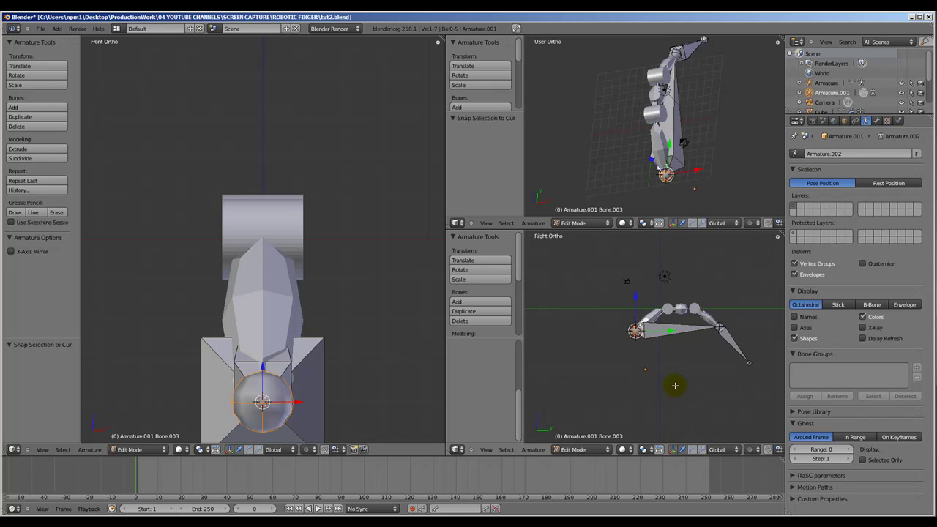
key(Tab)
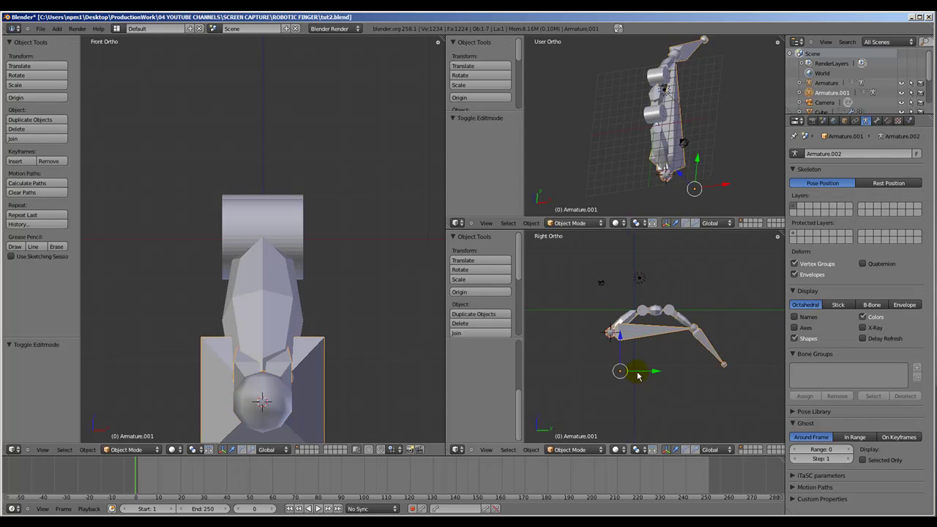
scroll(639, 375, up, 2)
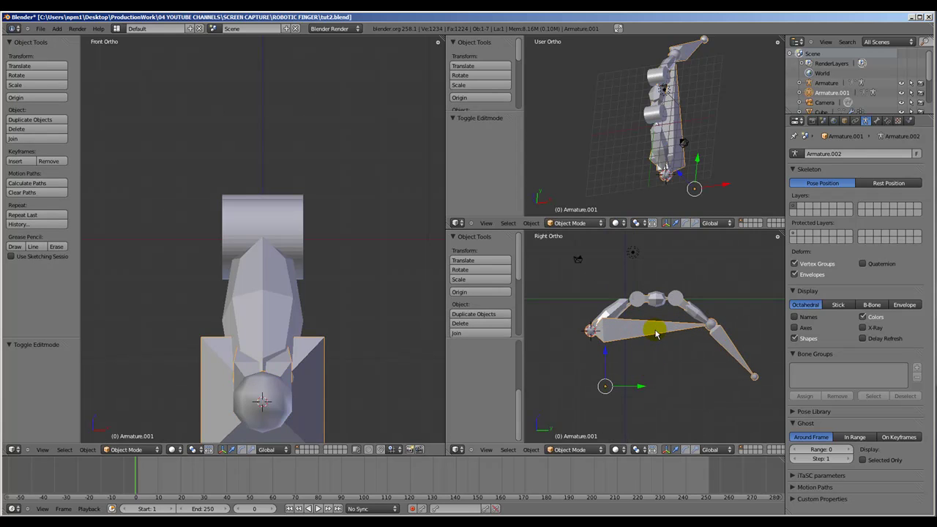
click(863, 328)
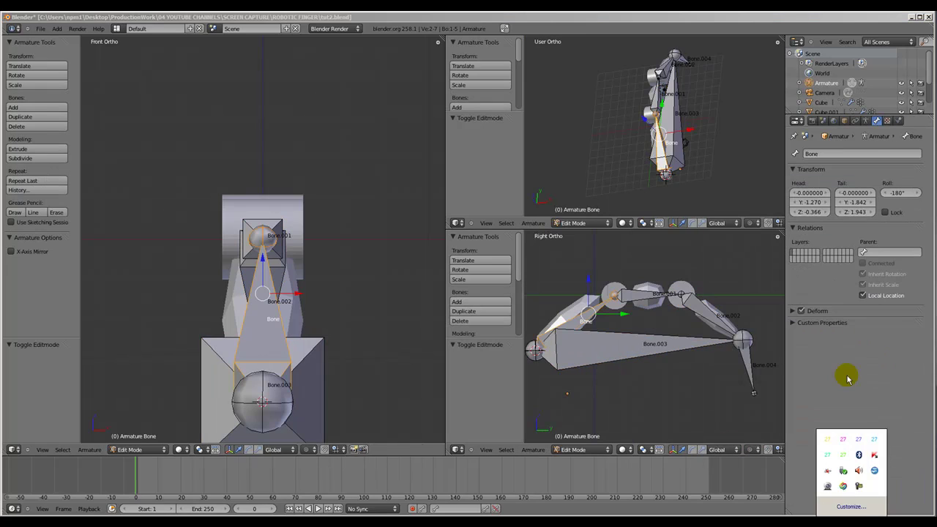
Dismiss the system tray popup covering the Blender window.
click(848, 379)
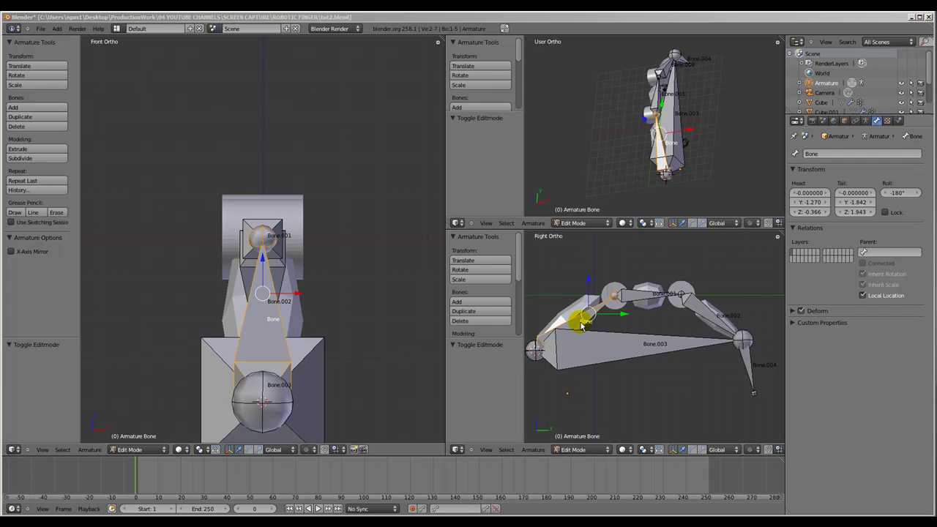
Select all bones and recalculate their roll along the Y axis.
right_click(640, 294)
right_click(712, 314)
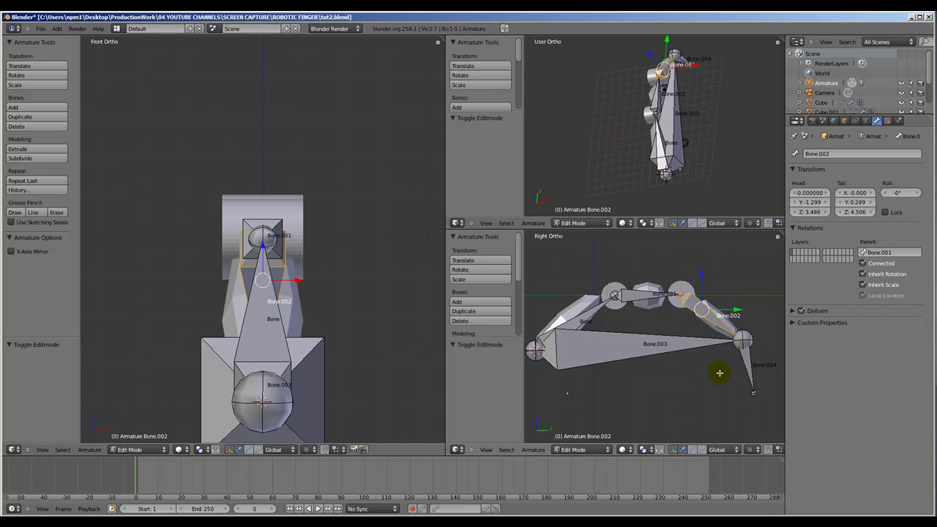
key(a)
key(a)
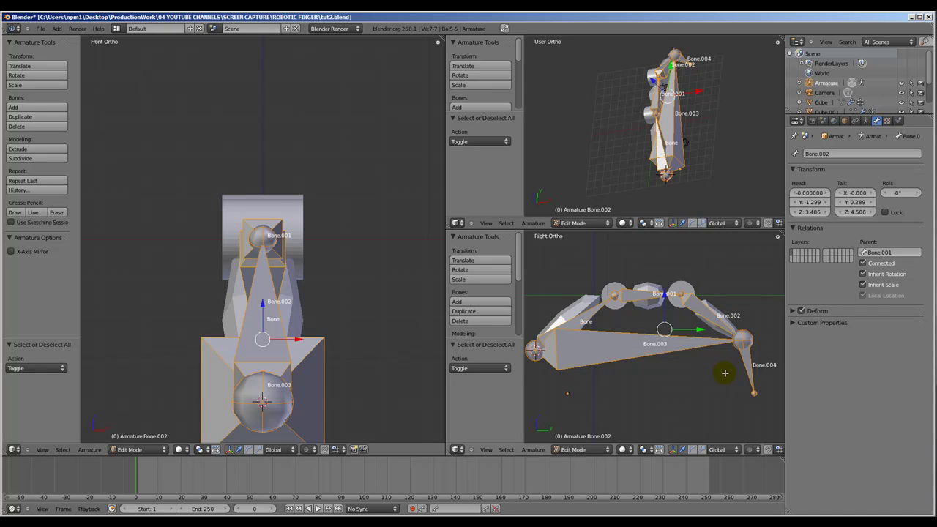
key(ctrl+n)
click(727, 372)
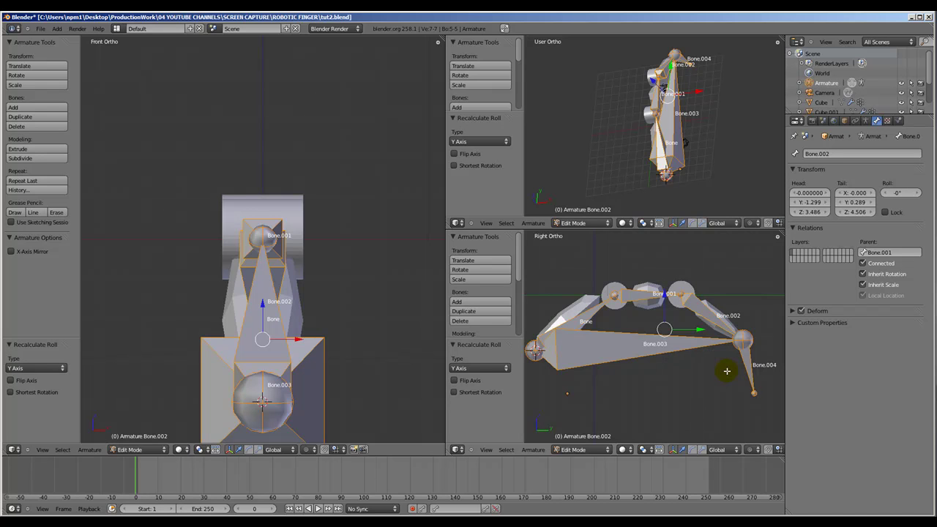
Rename the bone 'Bone' to finger1_top.
right_click(586, 316)
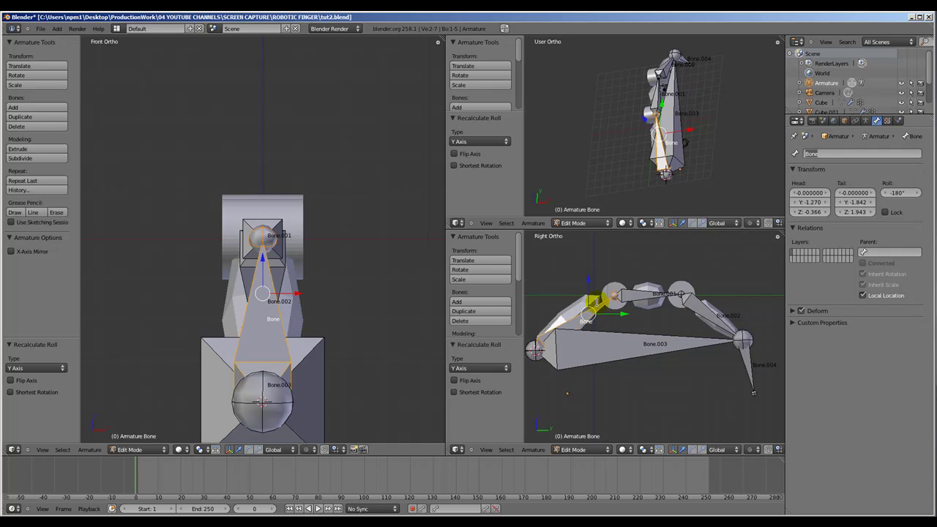
text(Fi)
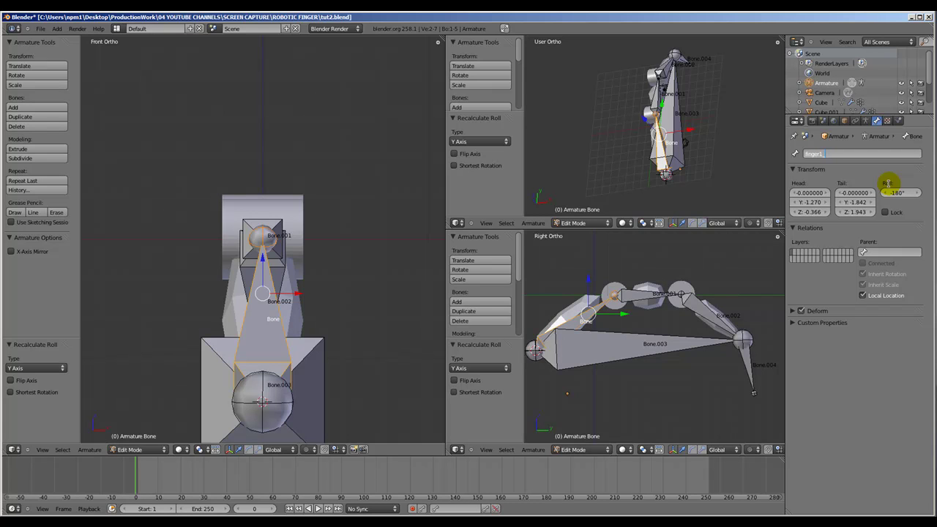
key(Return)
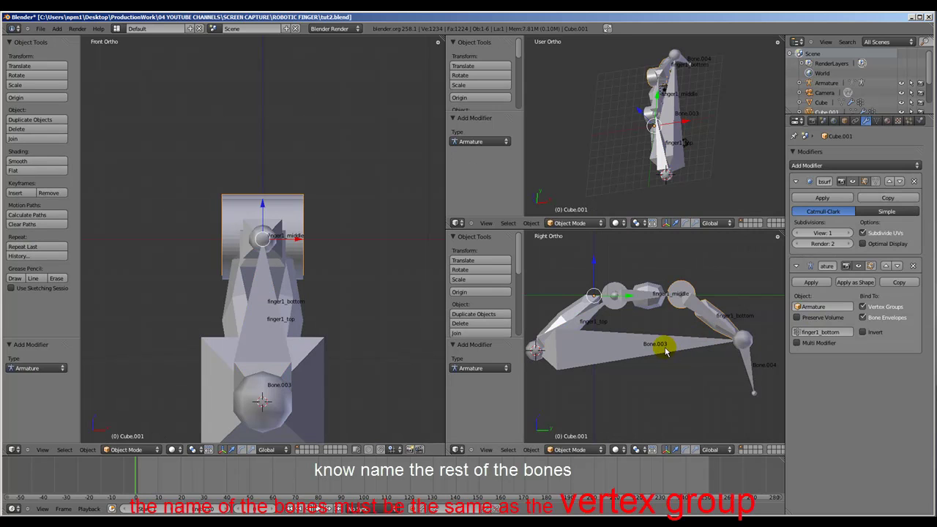
Put the armature in Pose Mode and select Bone.003 for posing.
right_click(663, 346)
key(ctrl+Tab)
right_click(668, 350)
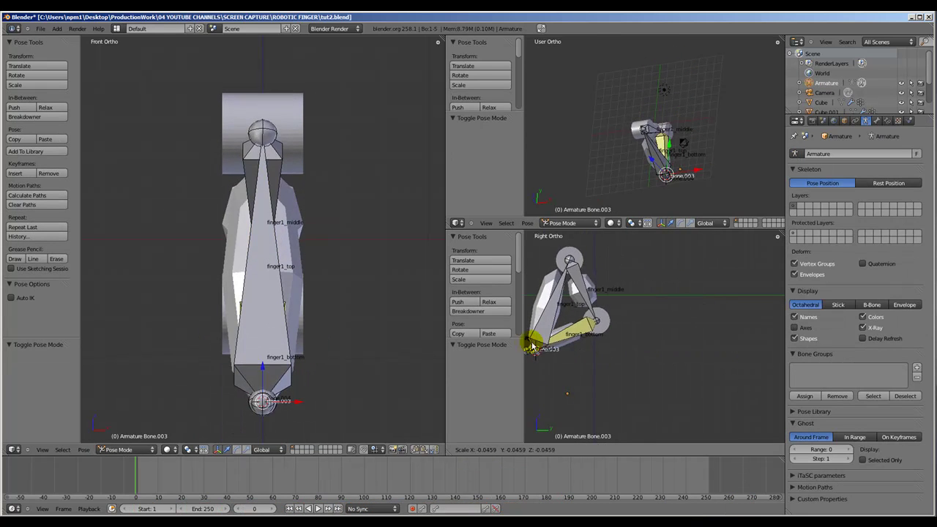